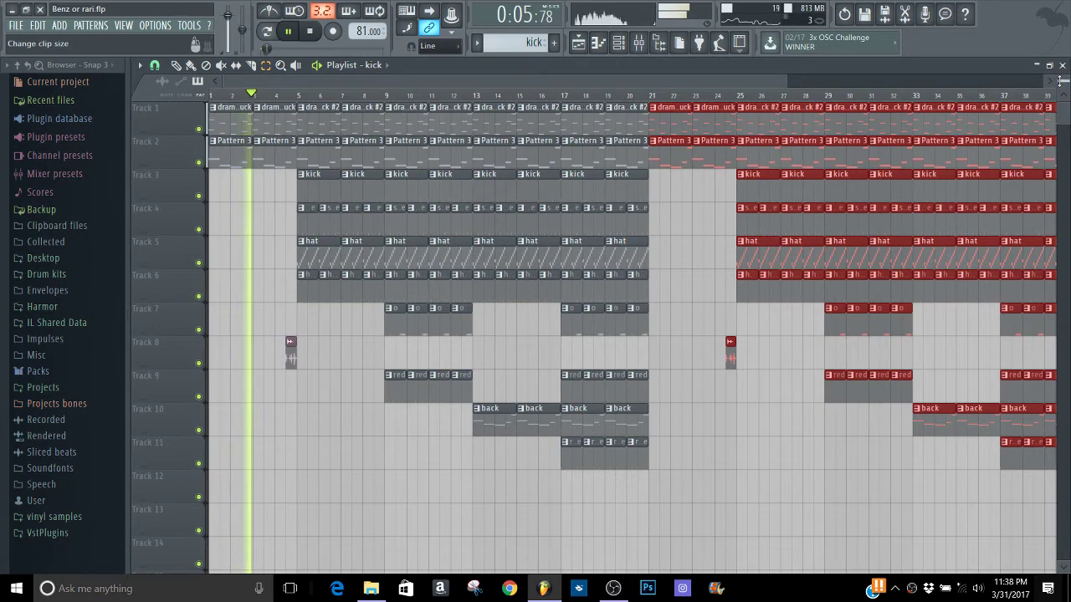
- Select all channels in the channel rack and route them to consecutive mixer tracks starting from Insert 1
scroll(1060, 82, "down", 1)
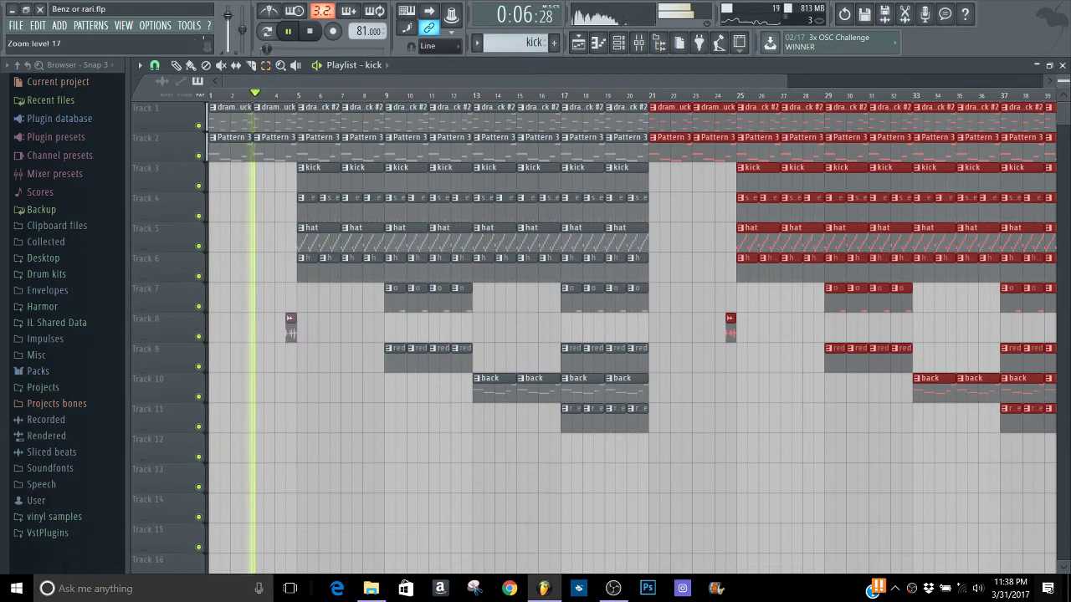
left_click(1062, 65)
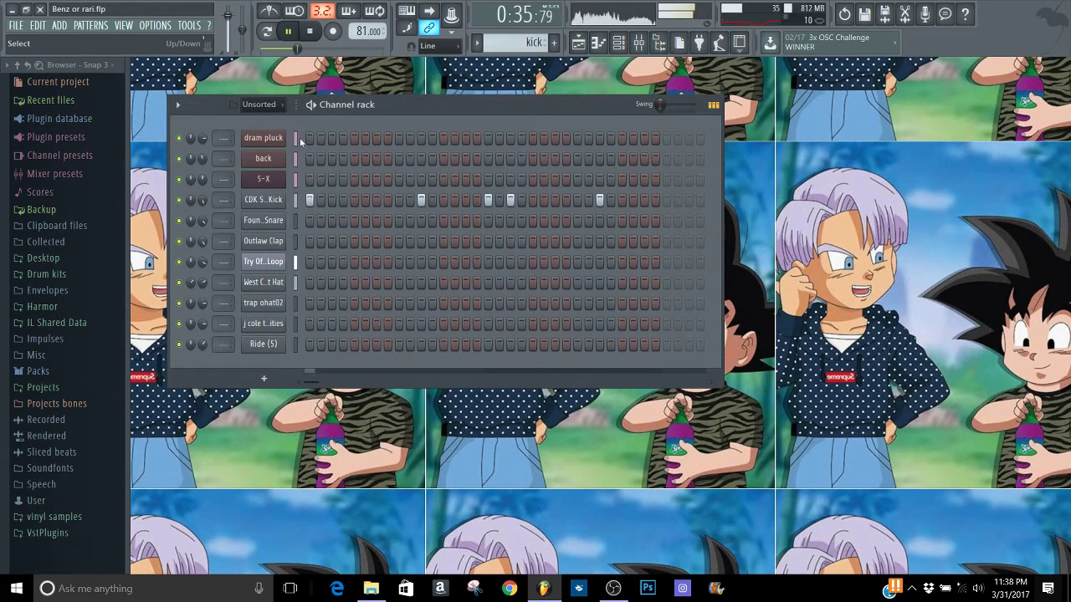
left_click_drag(293, 140, 294, 350)
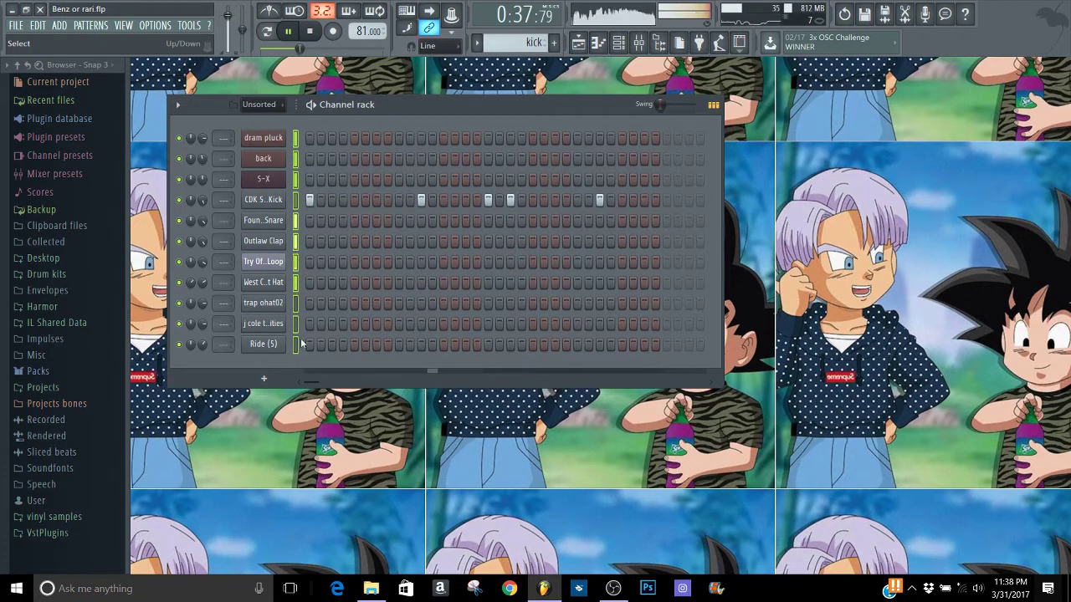
left_click(639, 42)
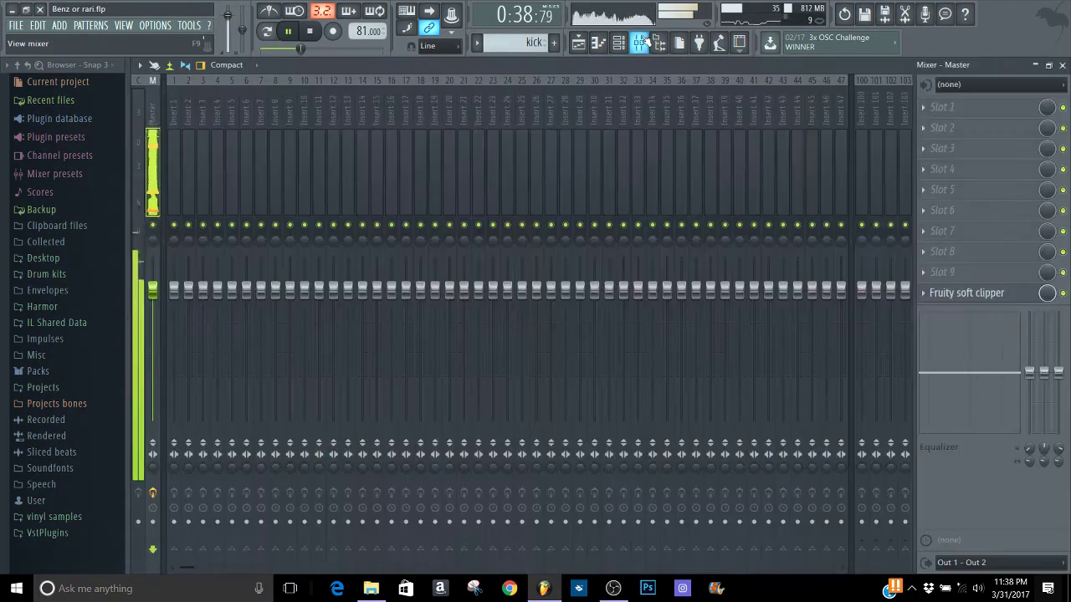
left_click(174, 177)
right_click(179, 74)
mouse_move(242, 181)
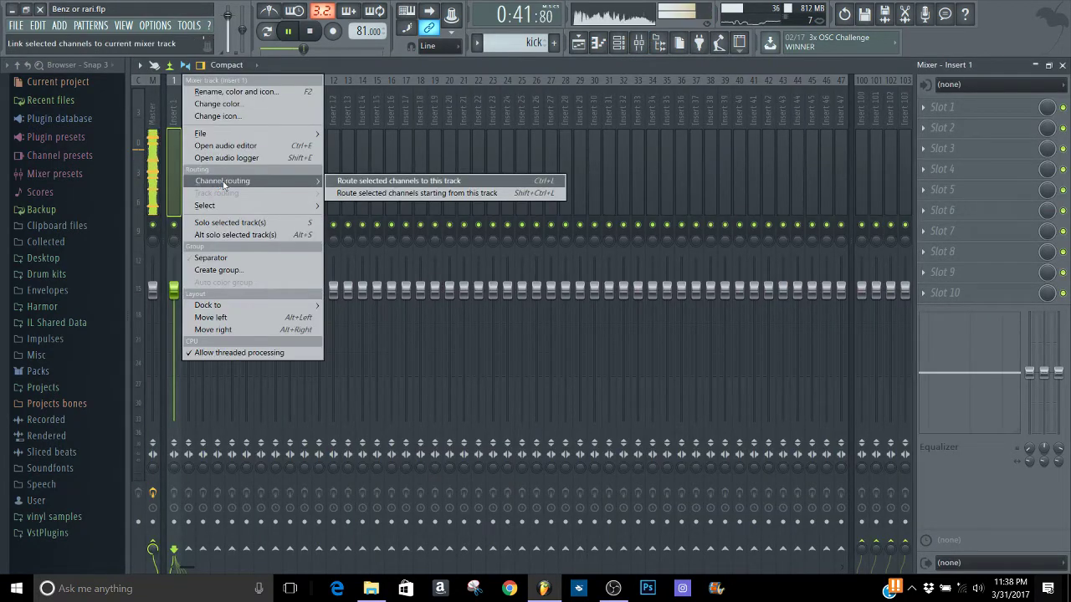
left_click(351, 194)
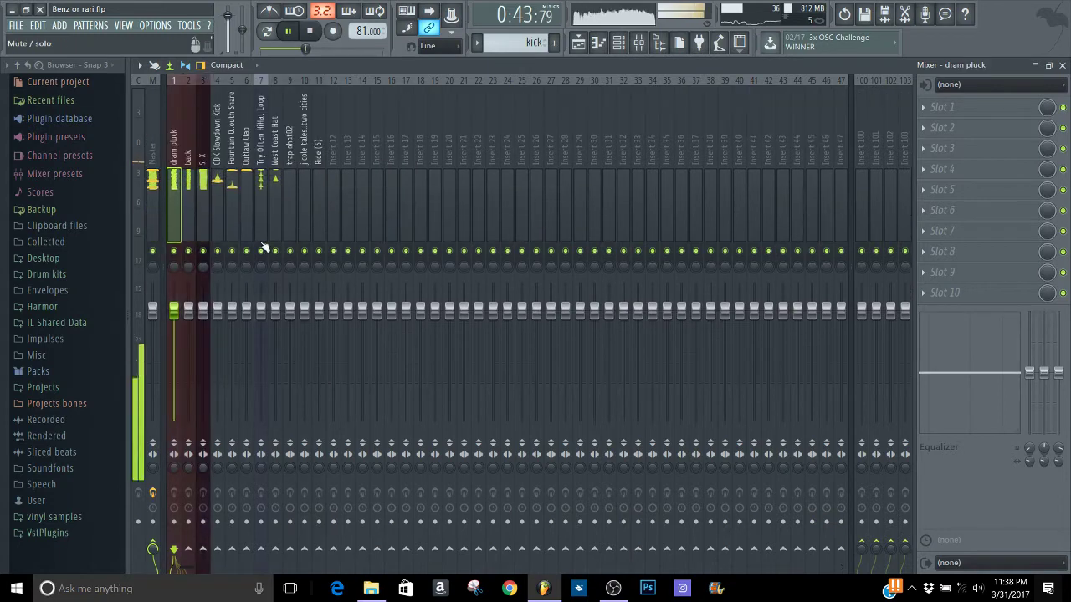
- Solo the CDK Slowdown Kick mixer track and load Fruity Compressor into its first effect slot
left_click(217, 211)
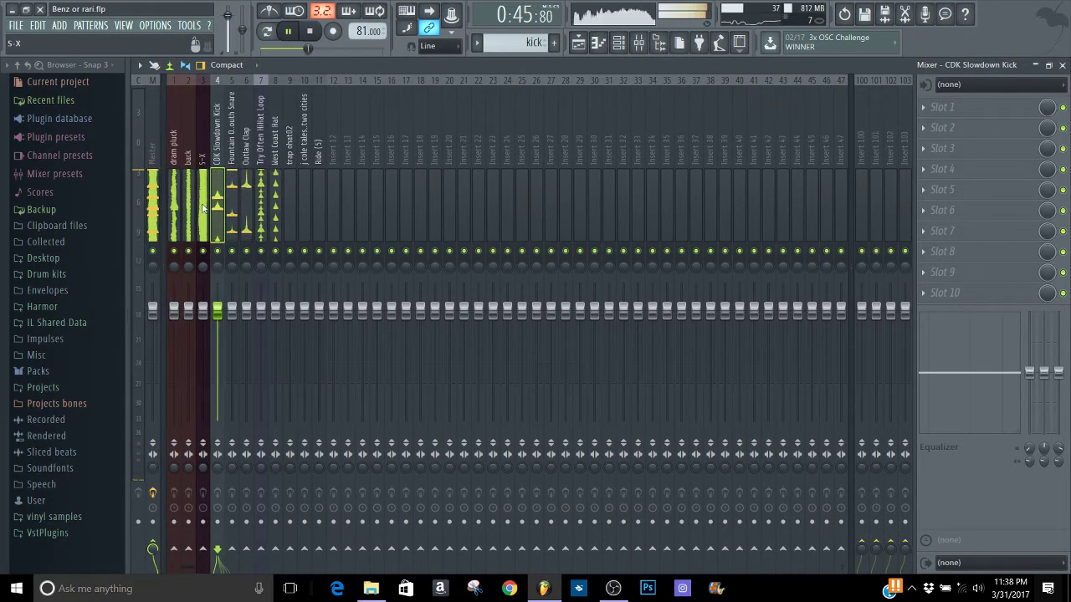
key("Right")
left_click(219, 205)
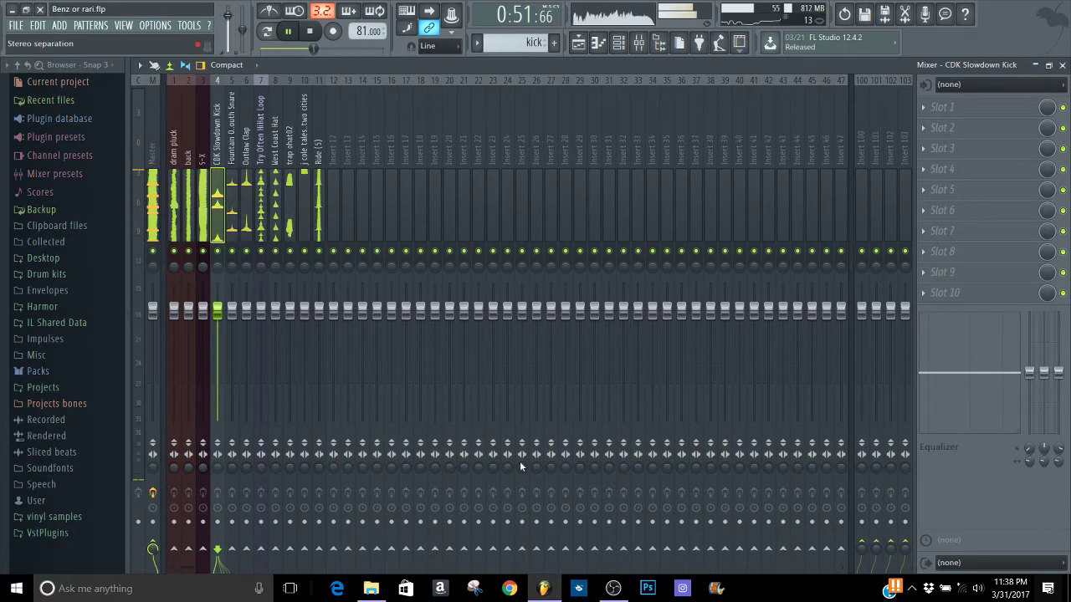
left_click(578, 44)
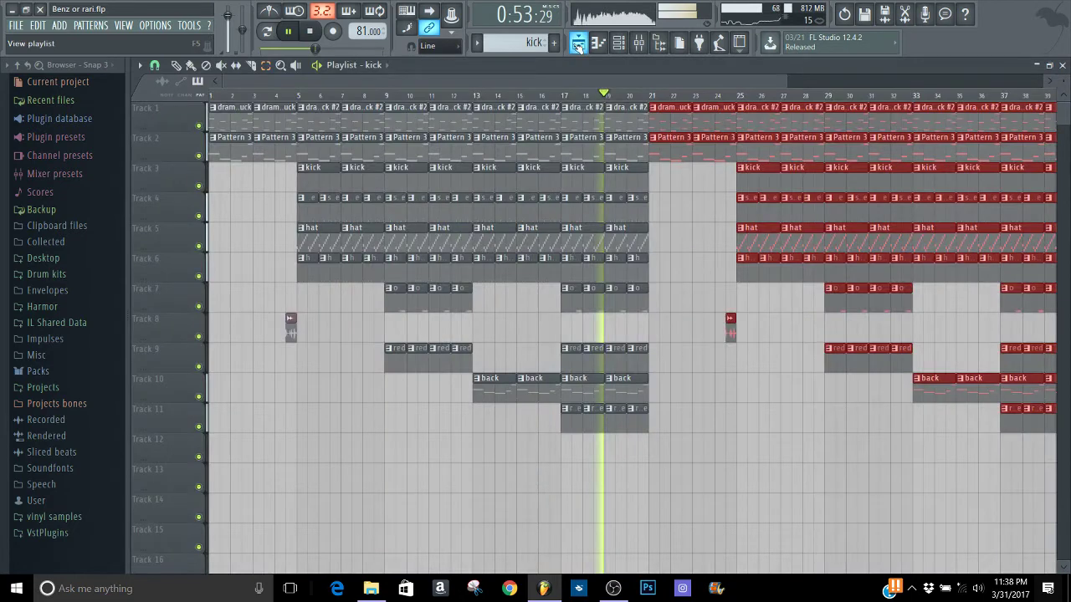
left_click(578, 43)
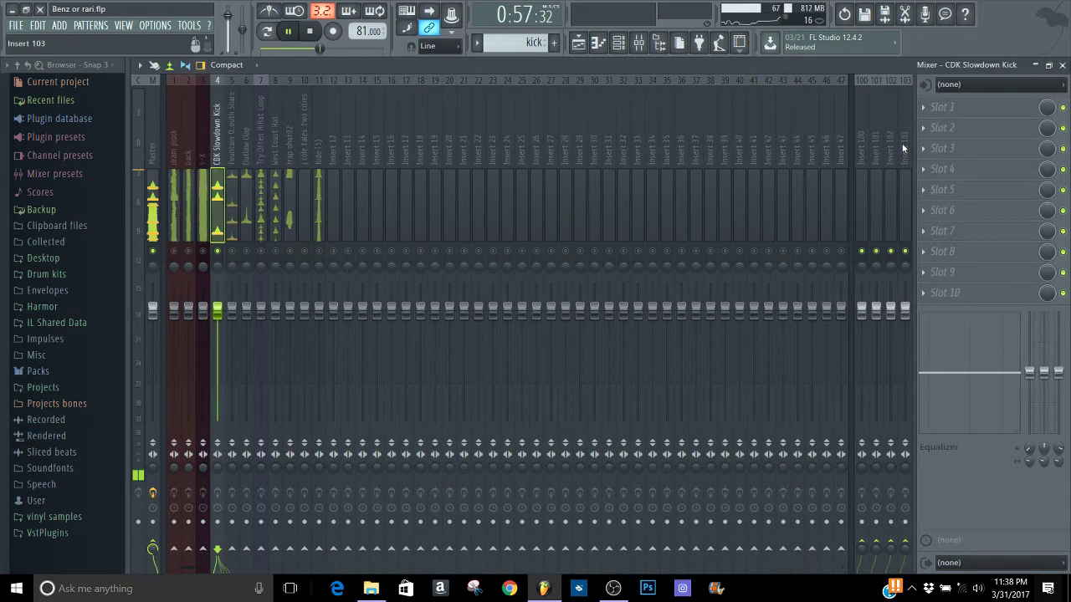
left_click(945, 107)
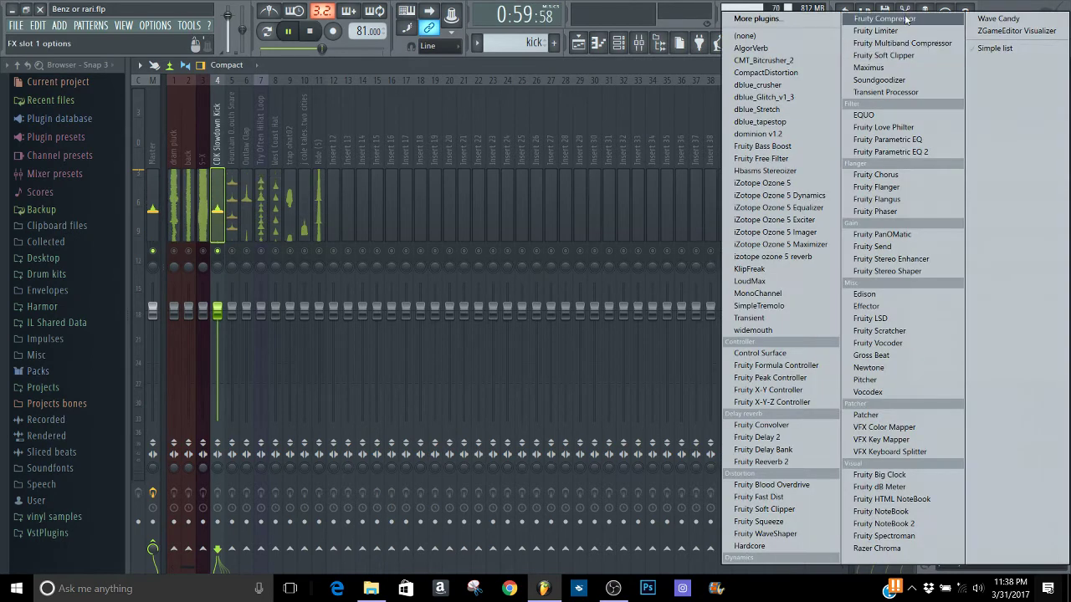
left_click(906, 19)
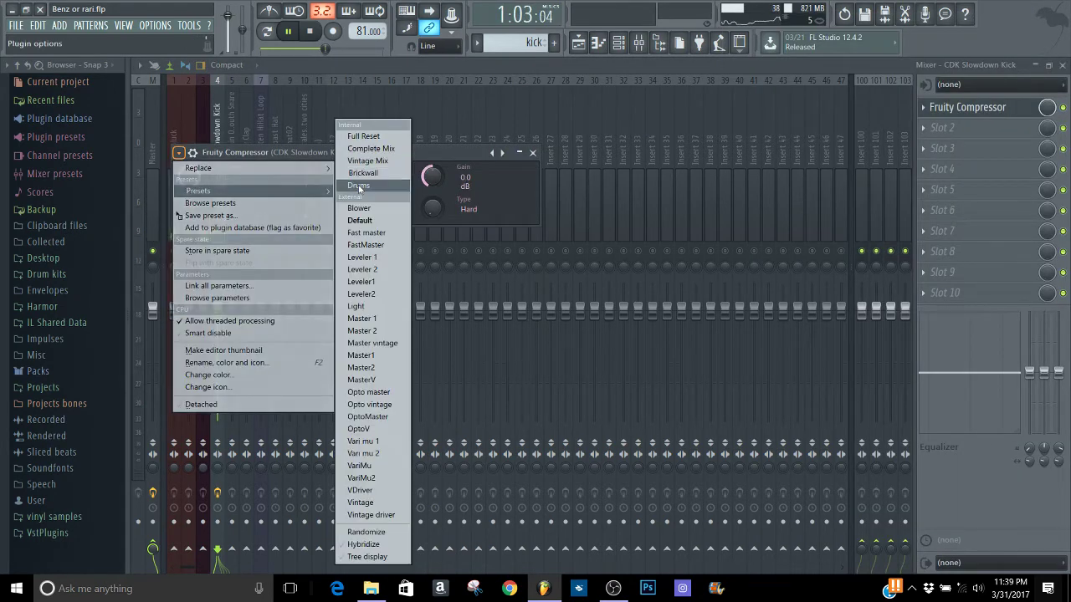
- Try the Blower preset on the kick's Fruity Compressor while playing the song from bar 5
left_click(359, 208)
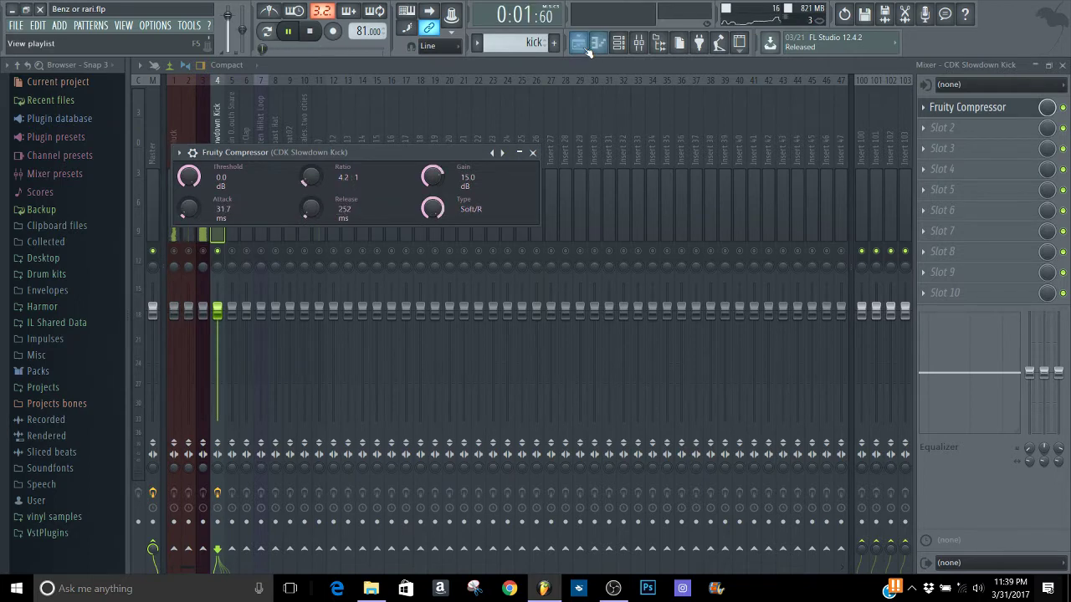
key("F5")
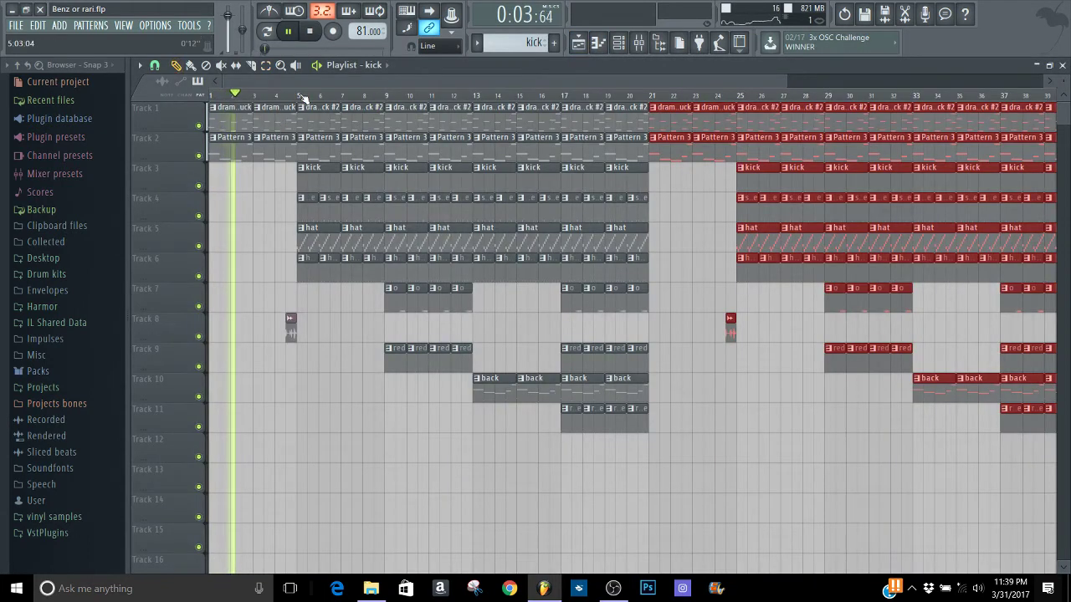
left_click(302, 96)
left_click(639, 43)
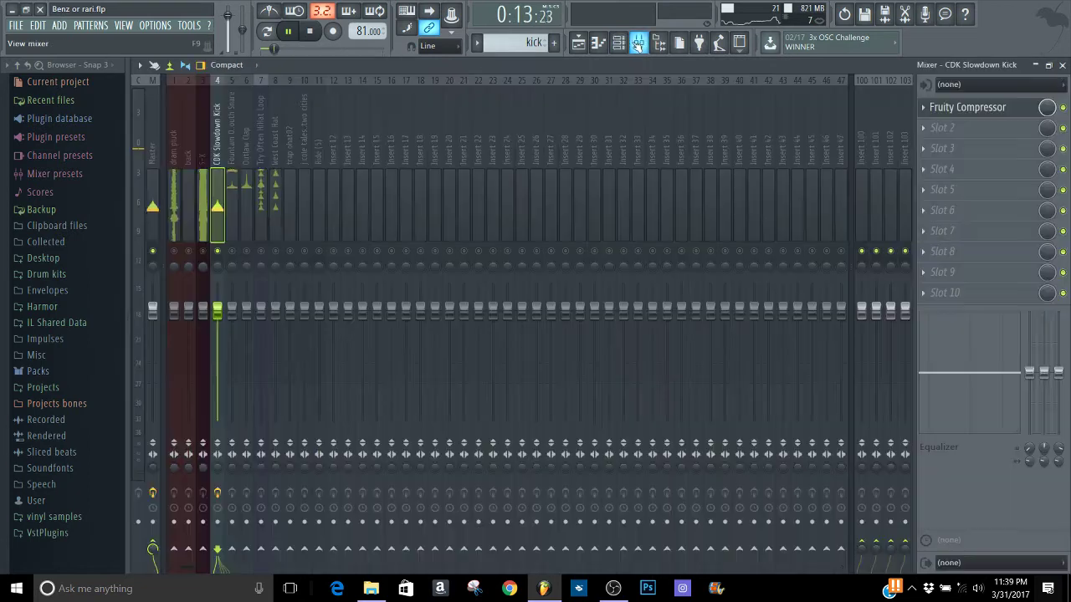
left_click(947, 116)
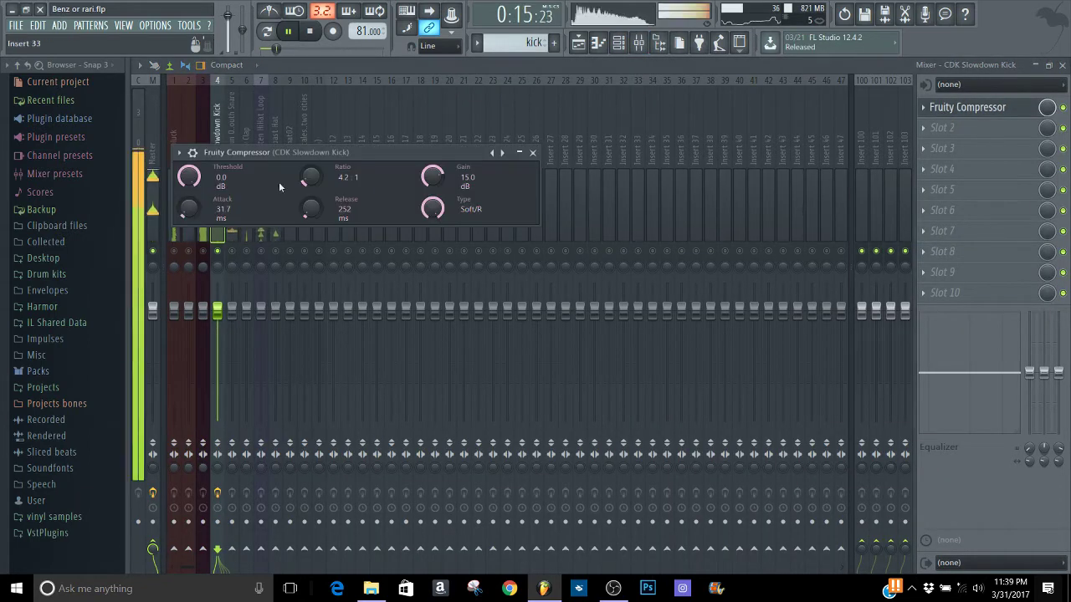
- Try the compressor preset with −13 dB threshold, 10:1 ratio and 13 dB gain, and end the kick's solo
left_click(179, 152)
mouse_move(220, 195)
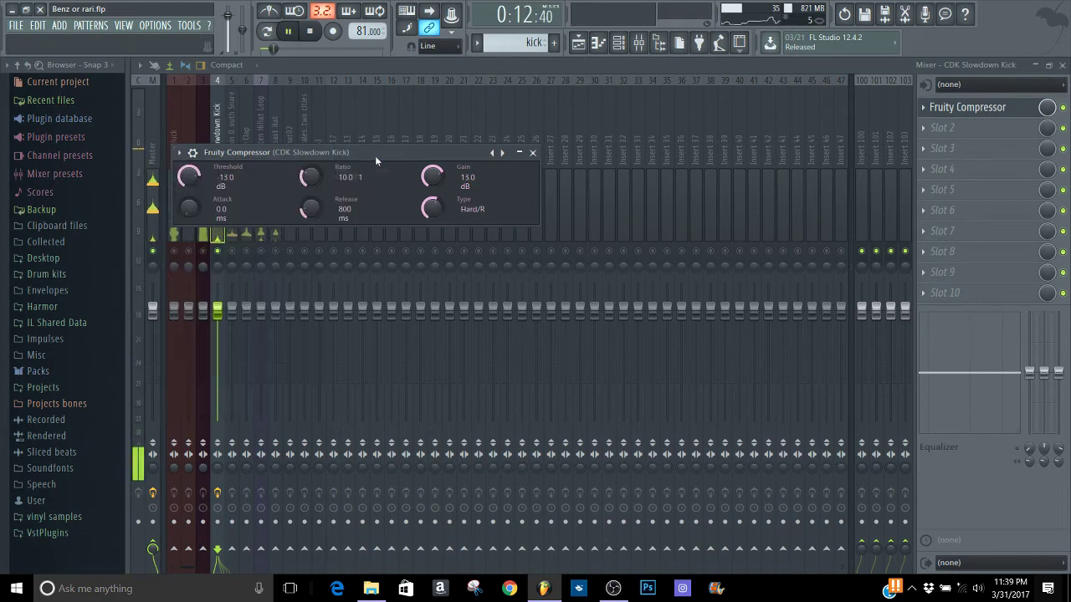
right_click(203, 252)
right_click(211, 252)
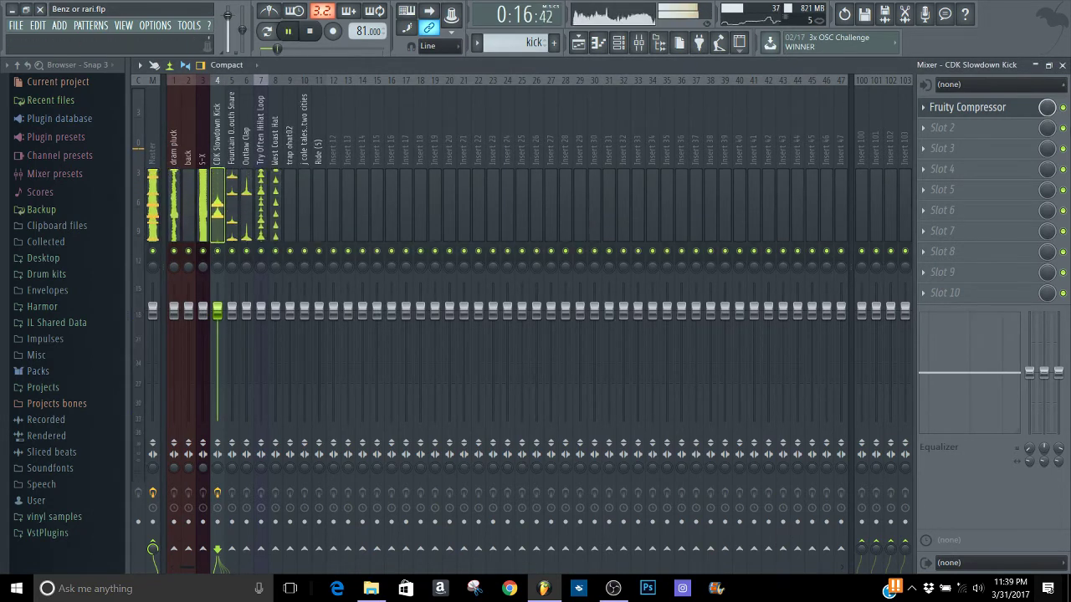
- Remove Fruity Compressor from the first effect slot of the CDK Slowdown Kick track
left_click(924, 108)
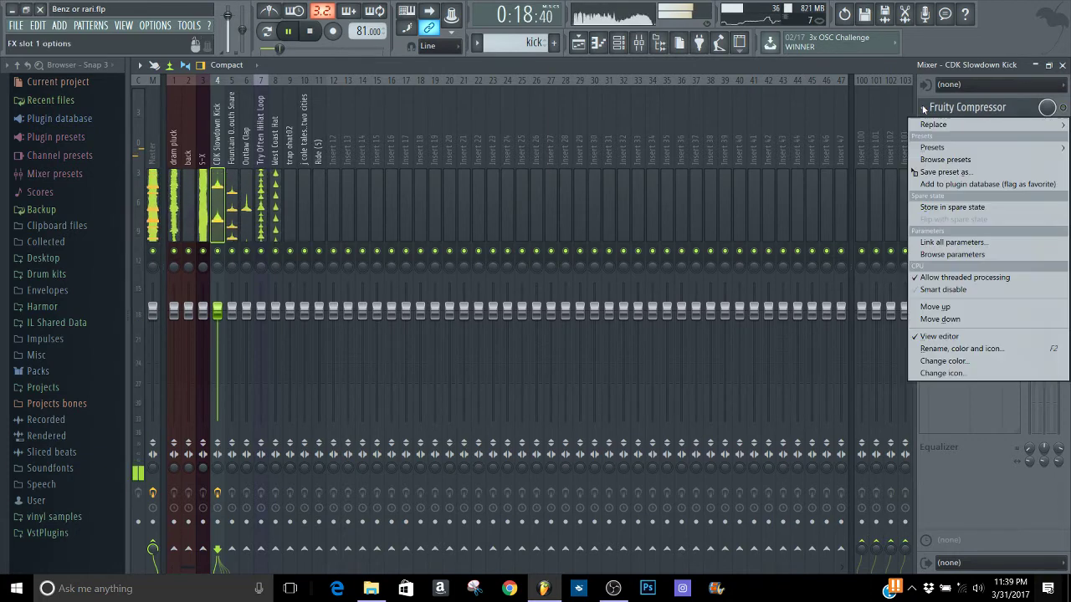
left_click(931, 124)
left_click(786, 36)
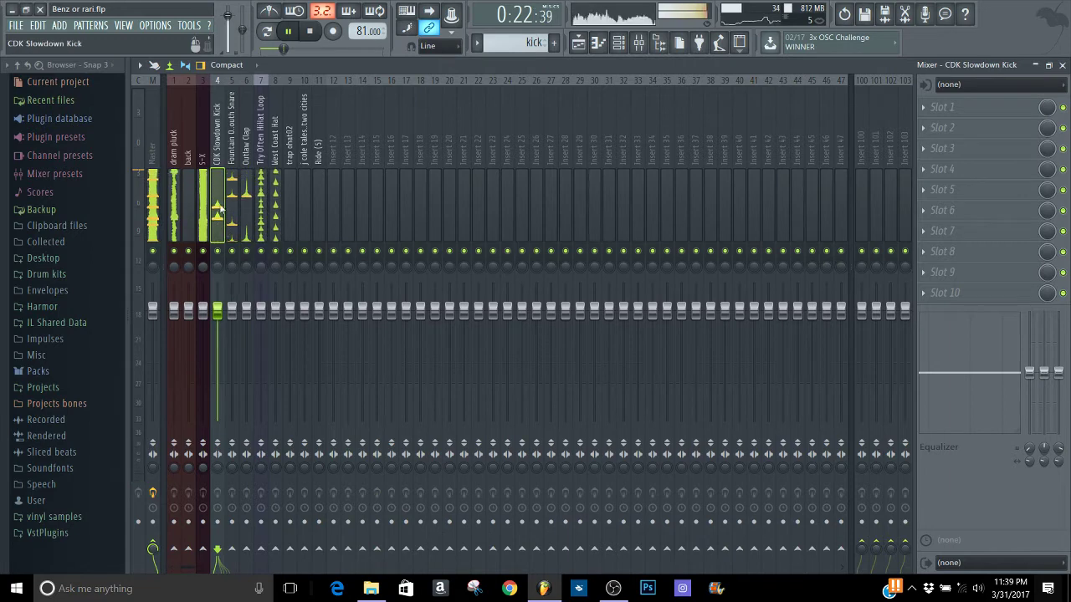
- Inspect the Try Often HiHat Loop, Master and dram pluck mixer tracks and briefly audition the kick in solo
left_click(264, 238)
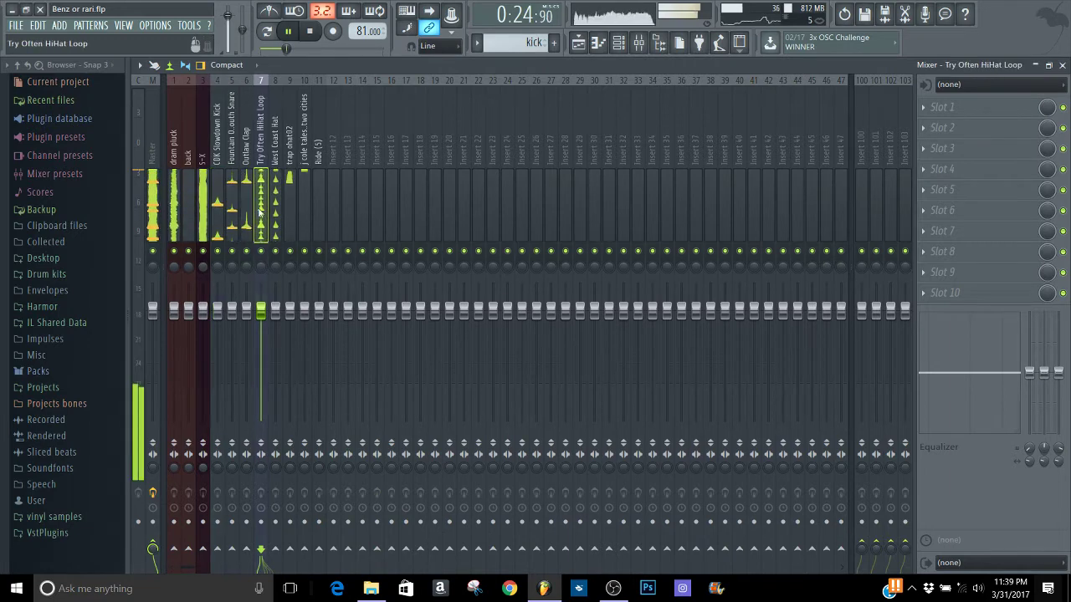
left_click(153, 470)
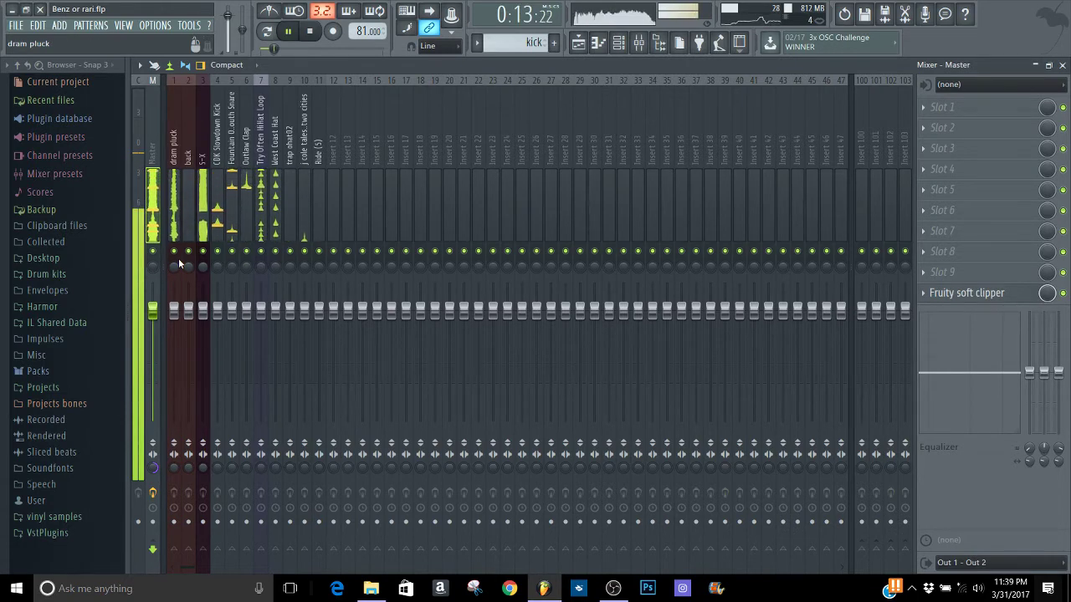
left_click(178, 247)
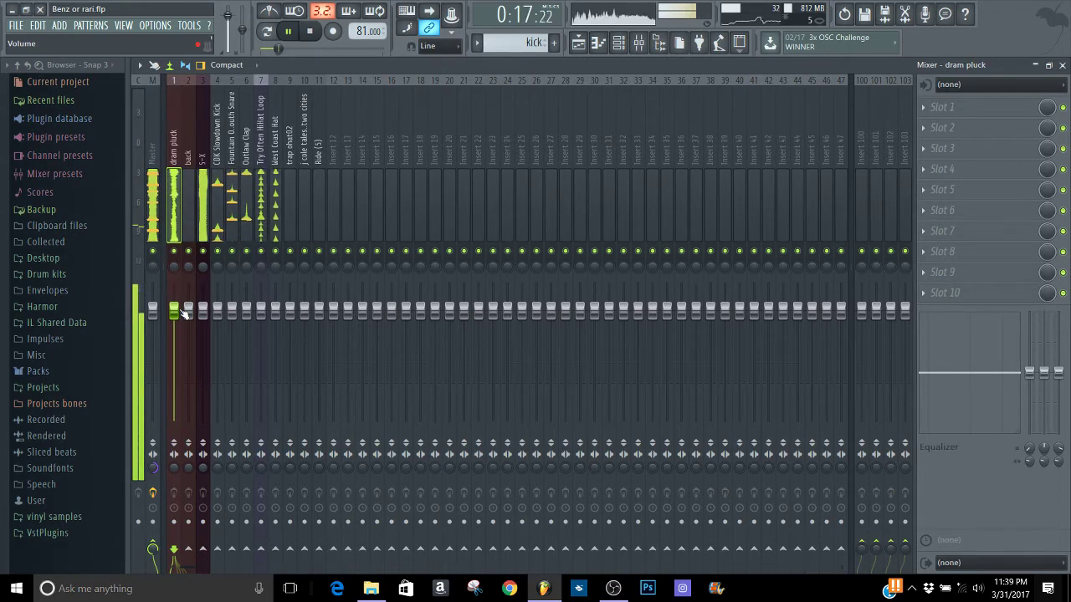
right_click(217, 251)
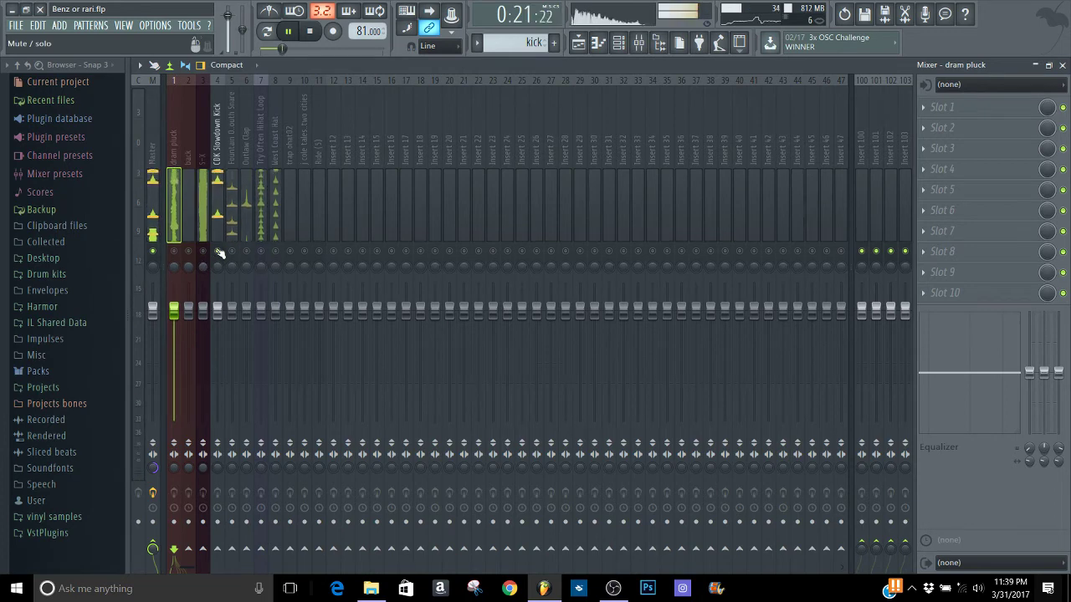
right_click(215, 249)
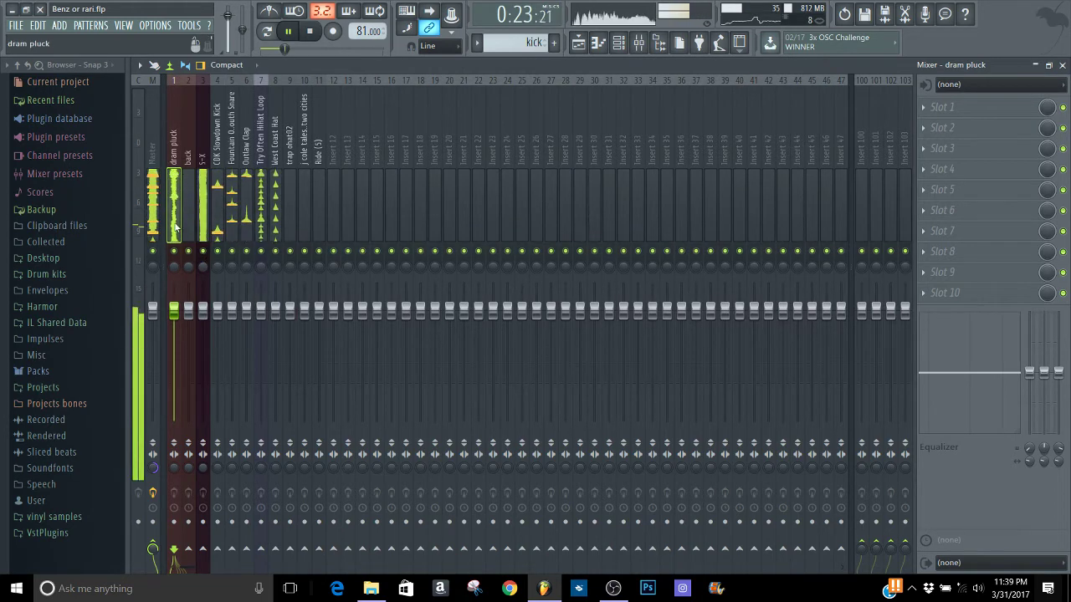
- Lower the faders of mixer tracks 1 to 11 completely, and restore the soloed CDK Slowdown Kick to its default volume
left_click_drag(174, 226, 316, 239)
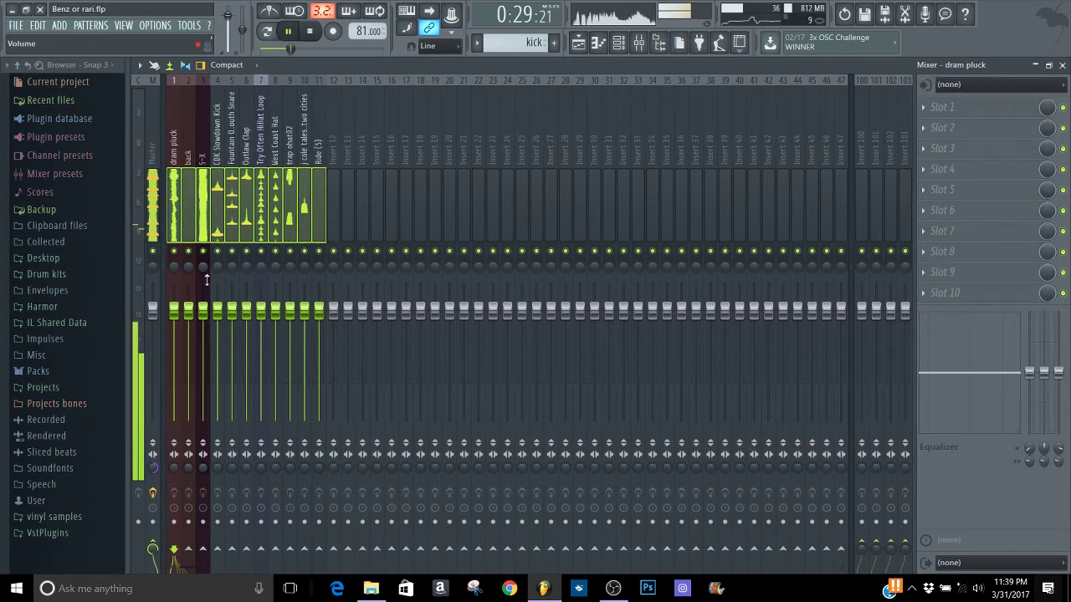
left_click_drag(188, 311, 188, 419)
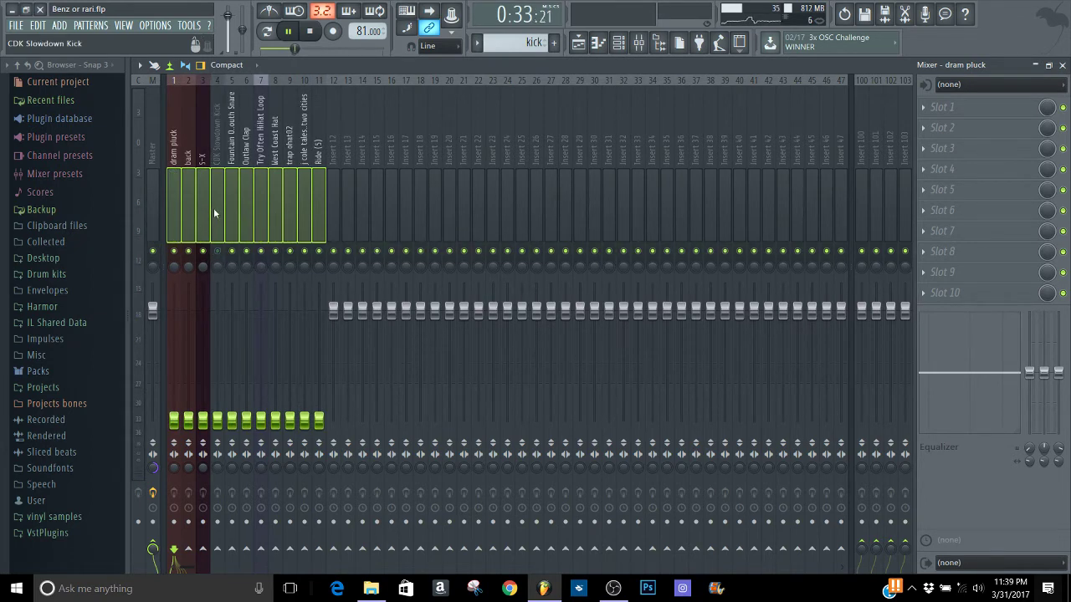
left_click(213, 208)
right_click(219, 251)
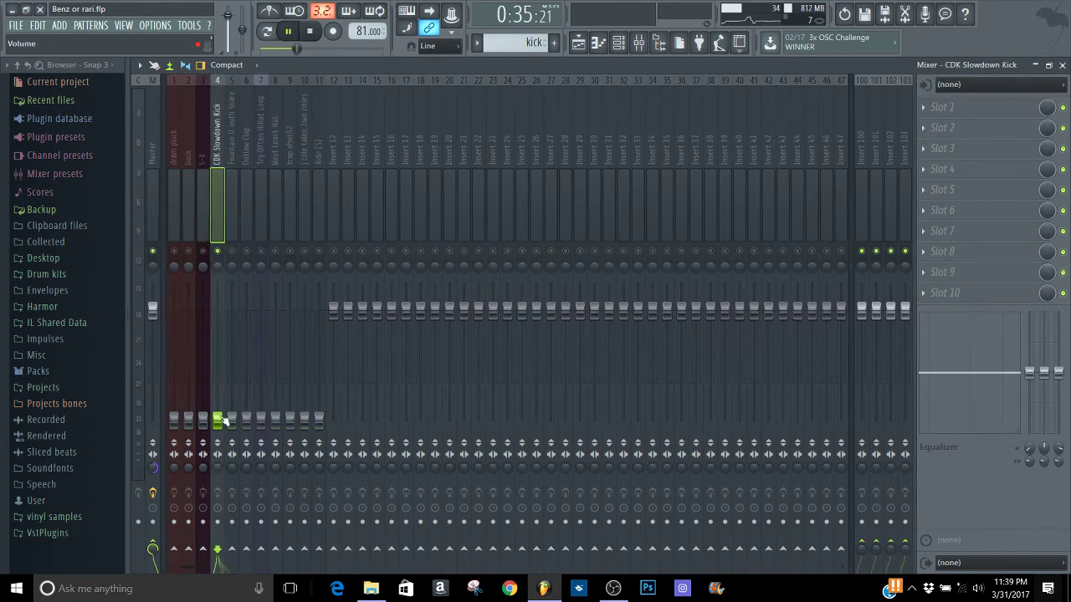
right_click(222, 420)
left_click(241, 384)
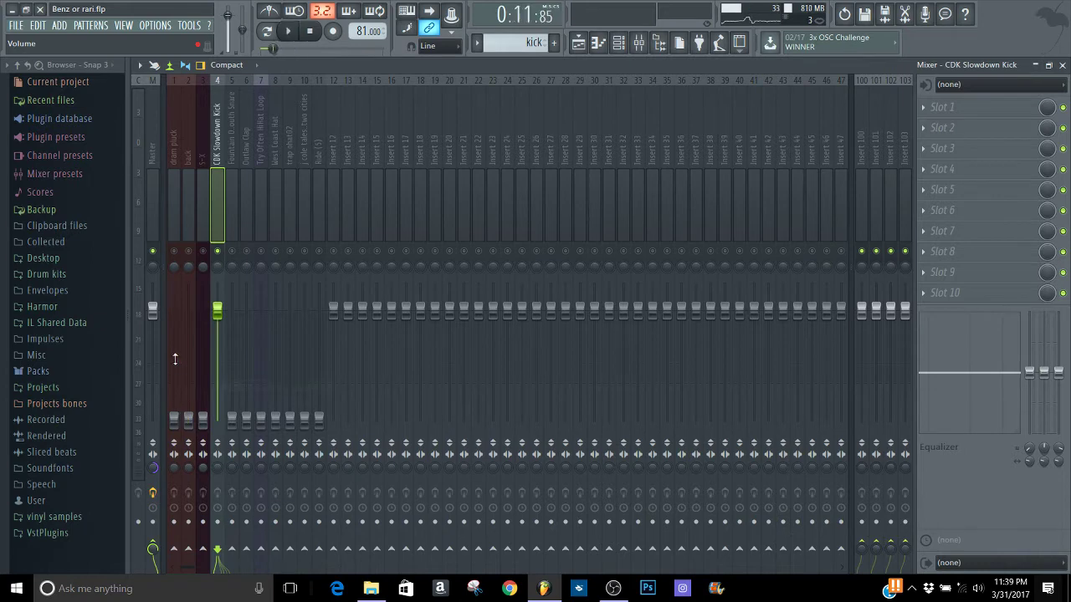
key("space")
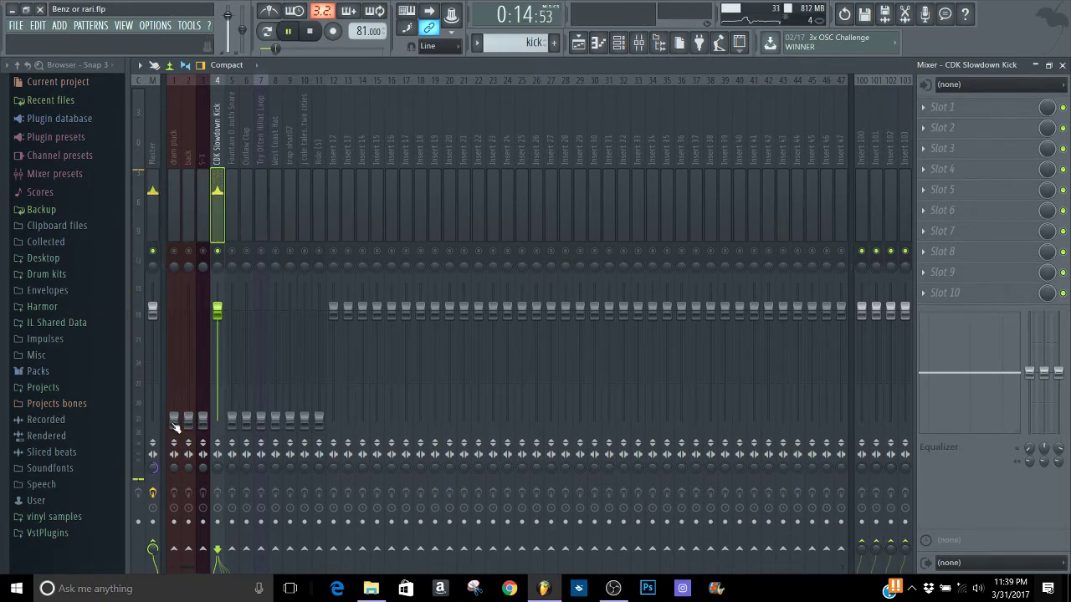
- With all tracks unmuted, raise dram pluck slightly below the kick, S-X to about −2.9 dB, back to about −2.4 dB, and the snare level with the kick
left_click_drag(174, 424, 174, 373)
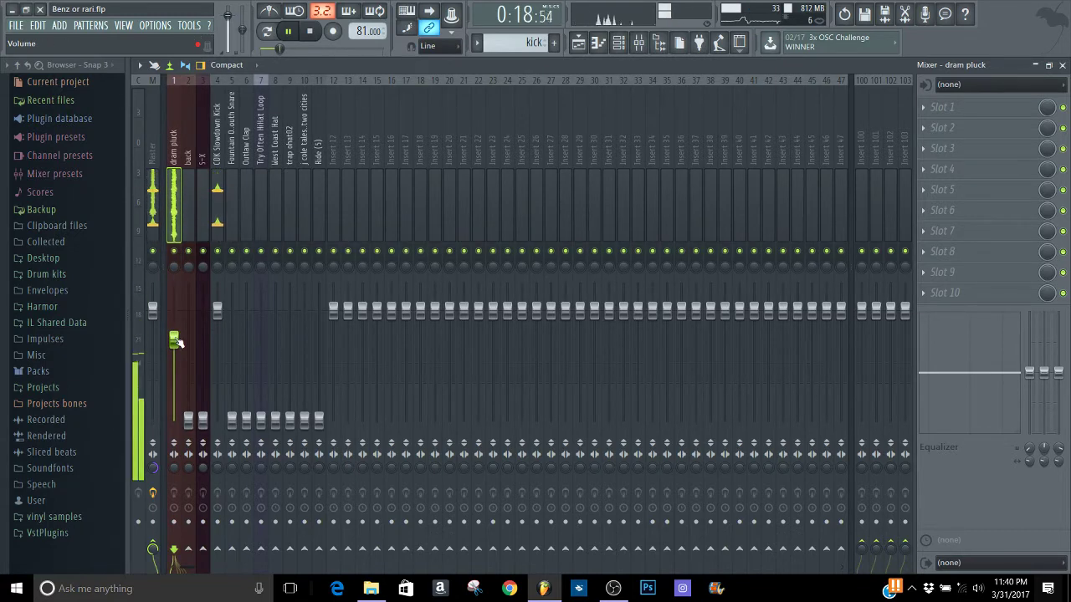
mouse_move(177, 345)
left_mouse_down()
mouse_move(177, 318)
mouse_move(176, 327)
left_mouse_up()
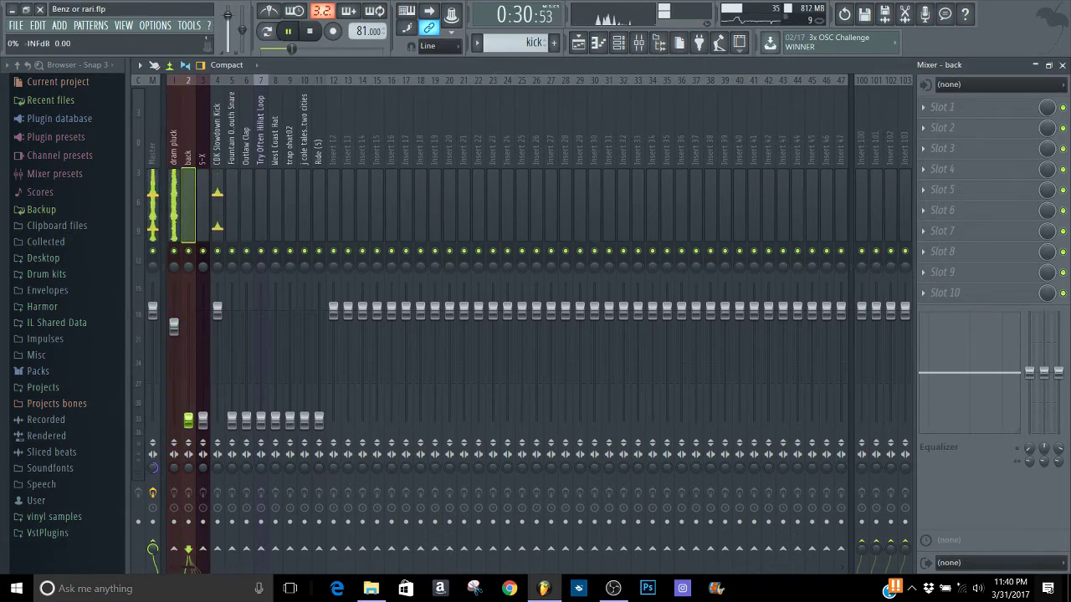
left_click_drag(202, 418, 203, 312)
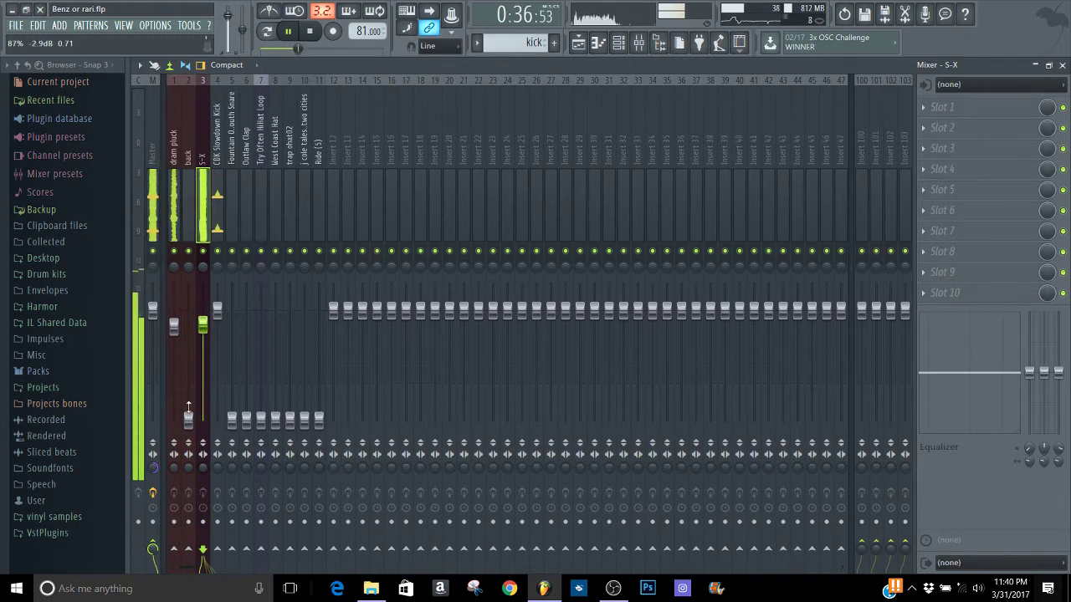
left_click_drag(188, 416, 188, 328)
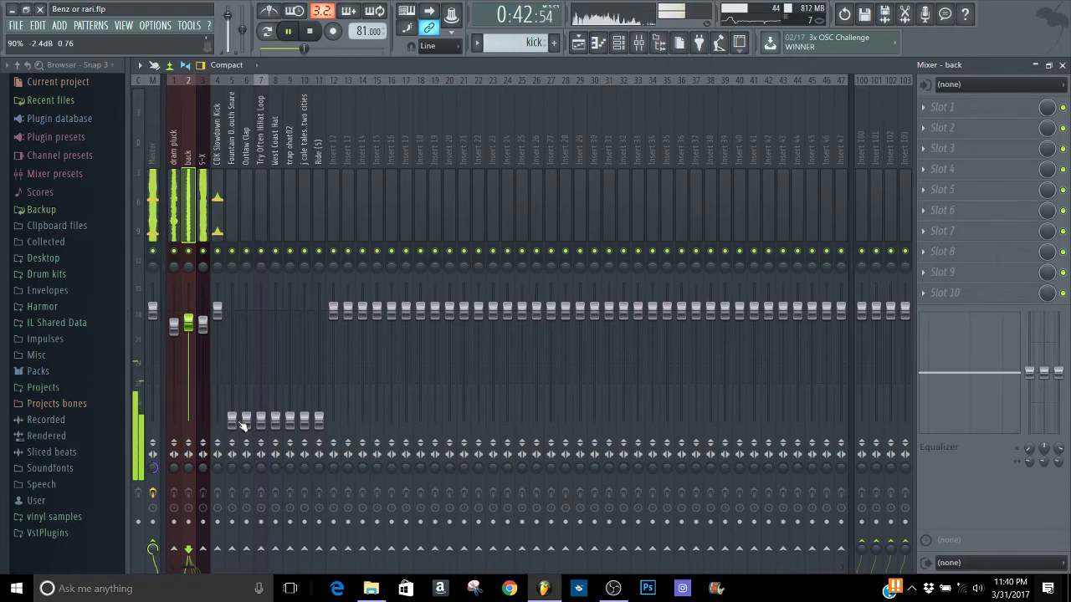
left_click_drag(240, 424, 240, 314)
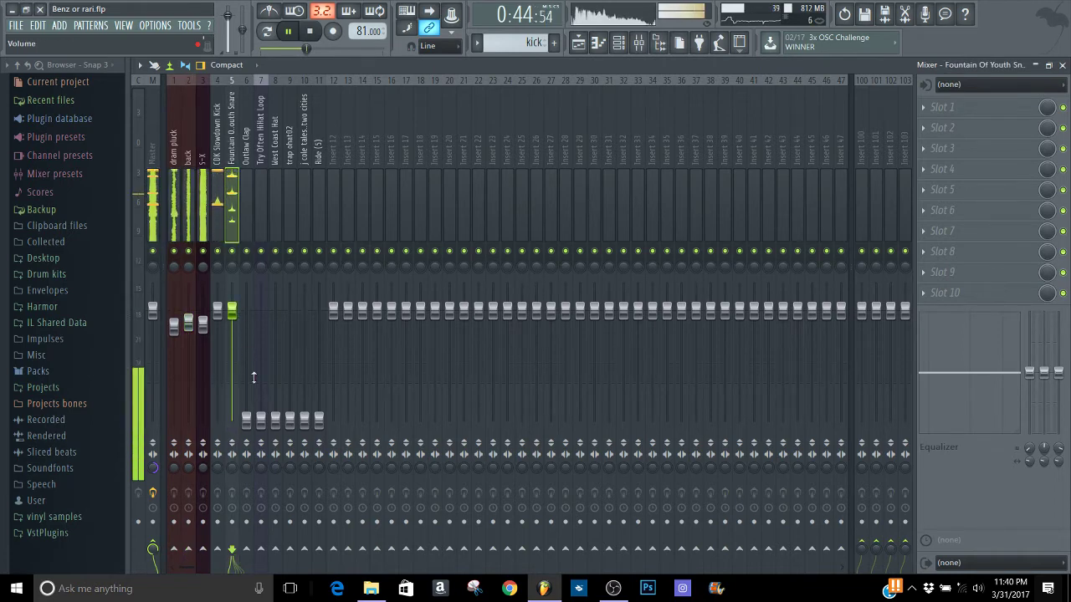
- Raise the Outlaw Clap mixer track and reset its fader to the default volume, matching the kick and snare
left_click_drag(248, 417, 248, 413)
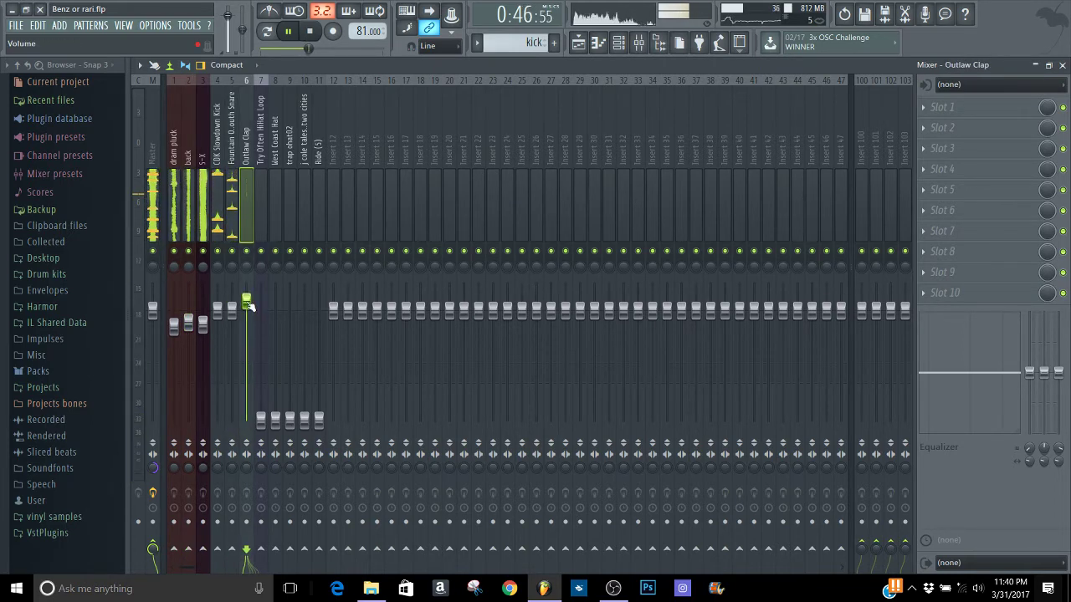
left_click_drag(249, 303, 248, 315)
right_click(248, 319)
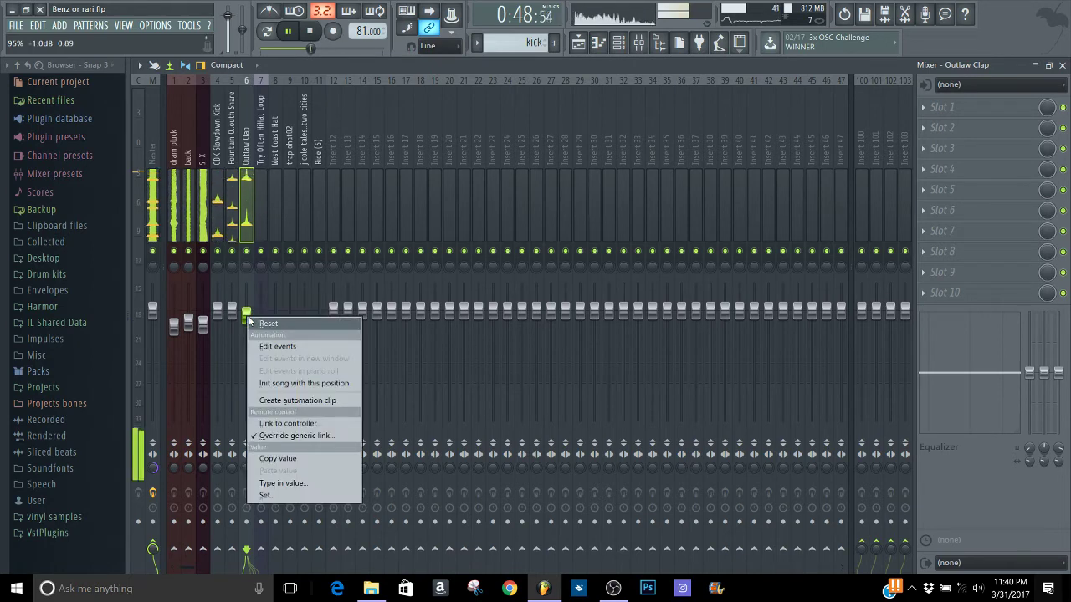
left_click(254, 324)
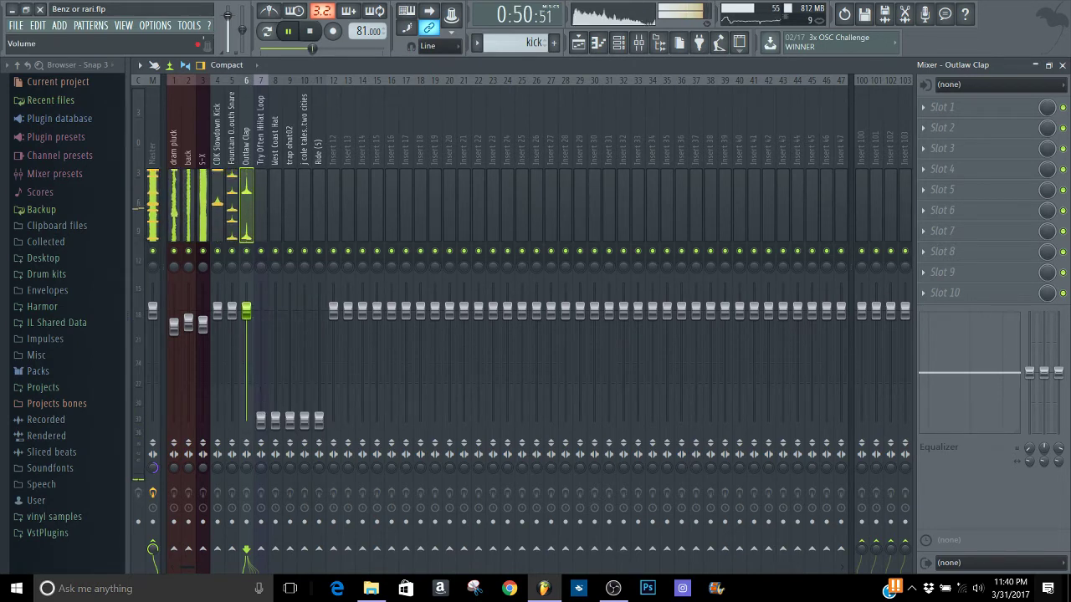
- Bring Try Often HiHat Loop up to about −4.2 dB and raise West Coast Hat to slightly below the clap's level
left_click_drag(261, 418, 261, 352)
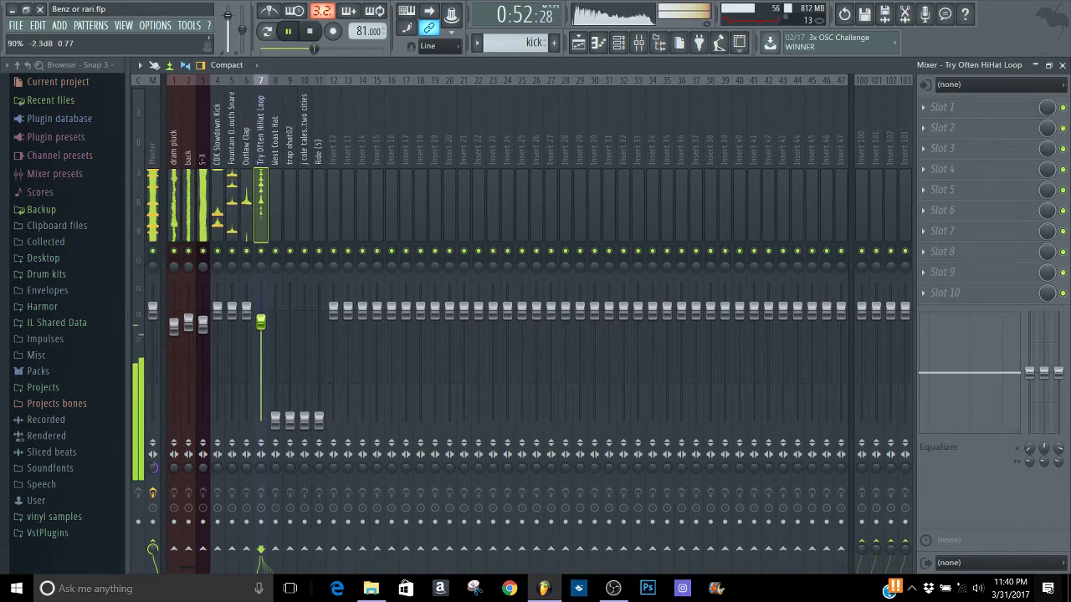
left_click_drag(275, 418, 261, 331)
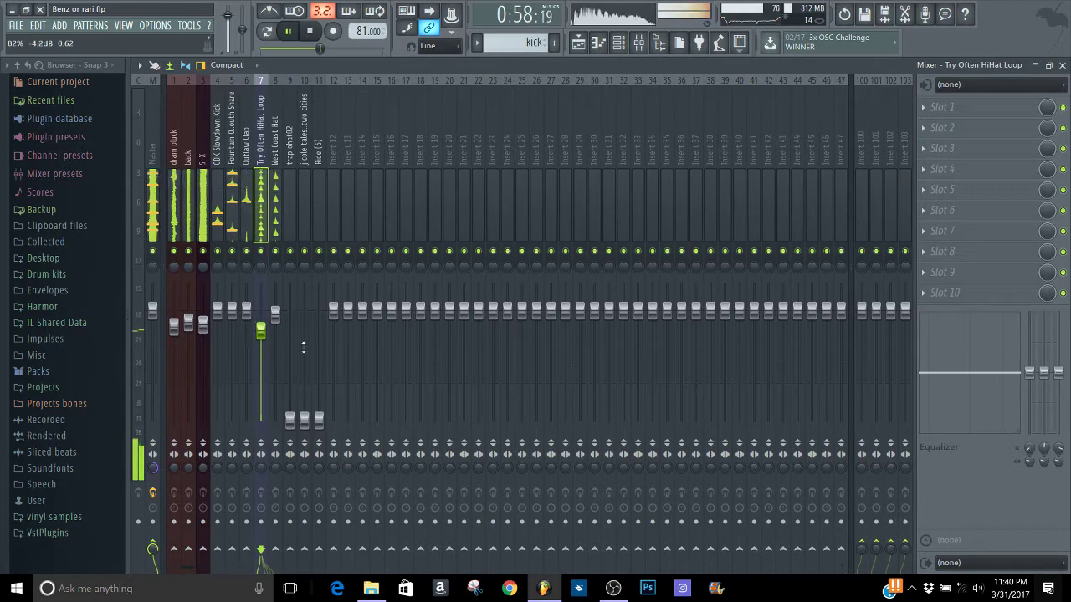
- Raise trap ohat02 to about −4.3 dB while playing the arrangement section that contains it, and adjust the track's stereo separation
left_click_drag(289, 418, 290, 361)
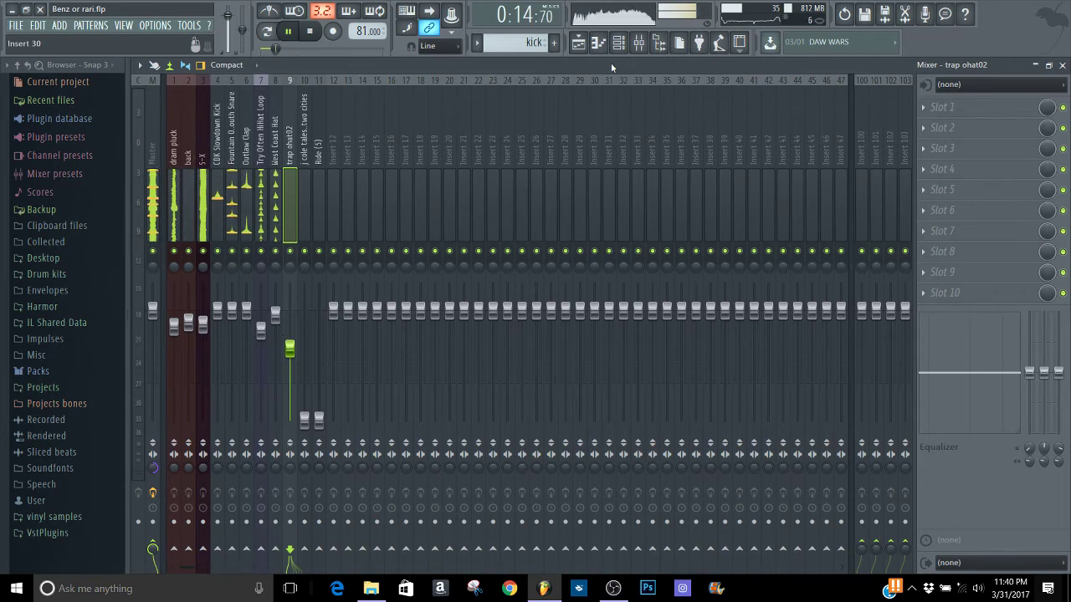
left_click(579, 43)
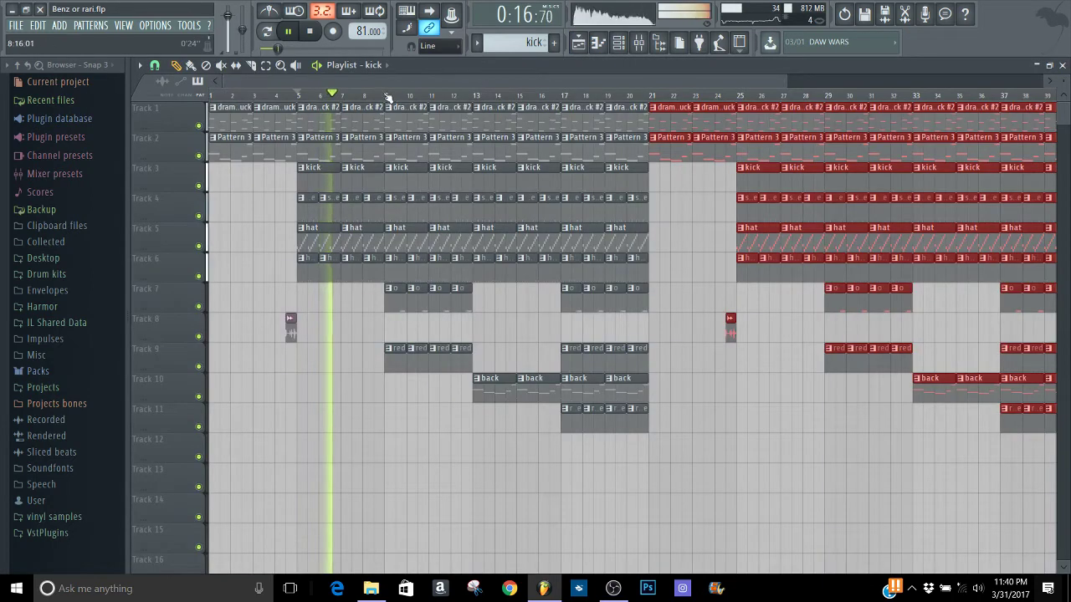
left_click(638, 42)
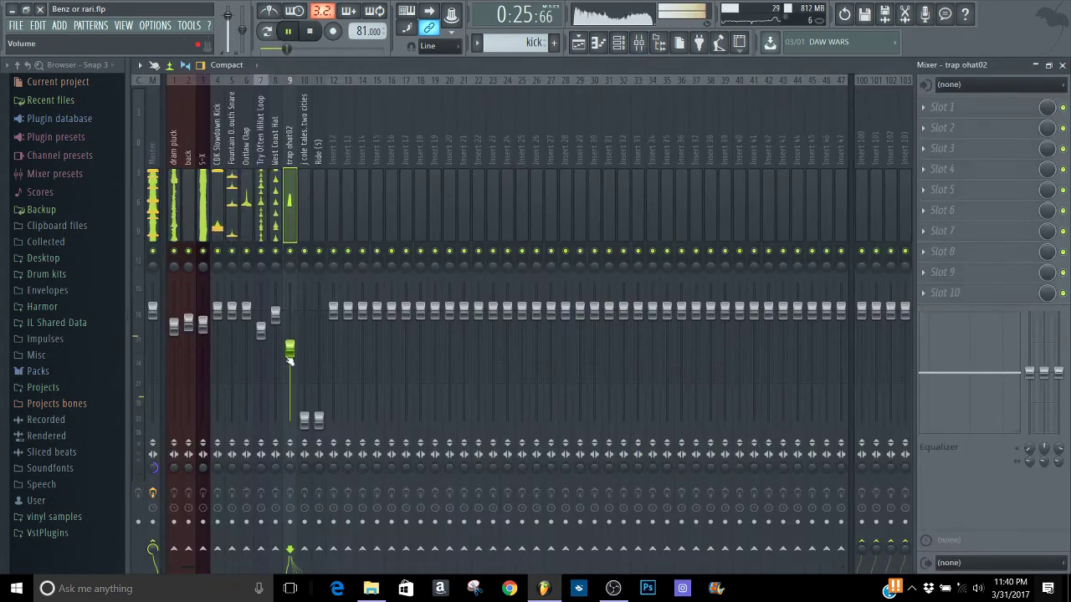
left_click_drag(290, 360, 290, 321)
left_click_drag(290, 466, 288, 471)
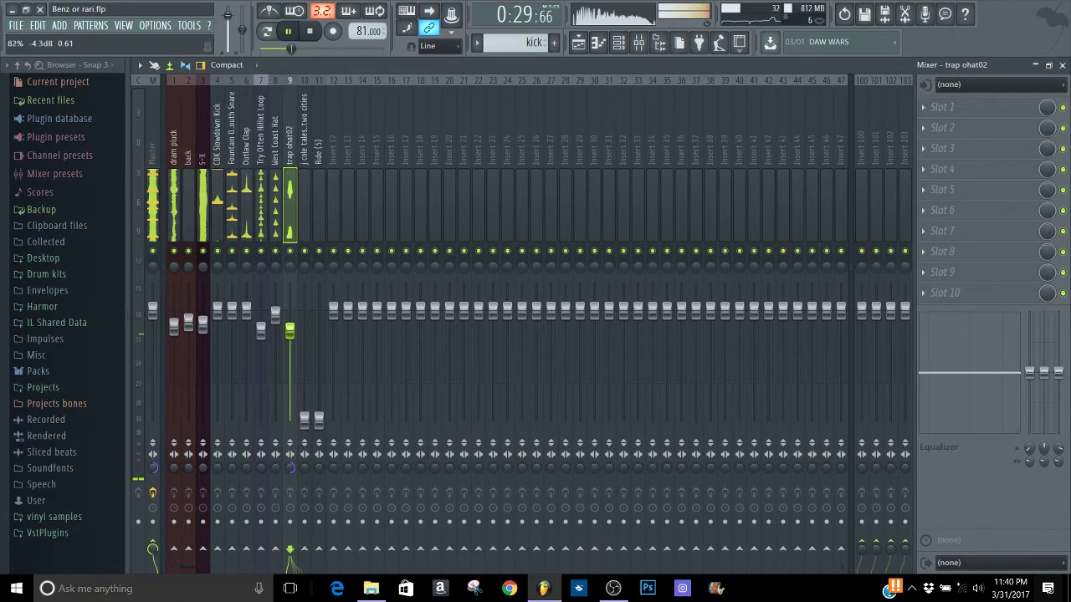
- Raise the j cole tales of two cities mixer track to about −4.6 dB
left_click(306, 402)
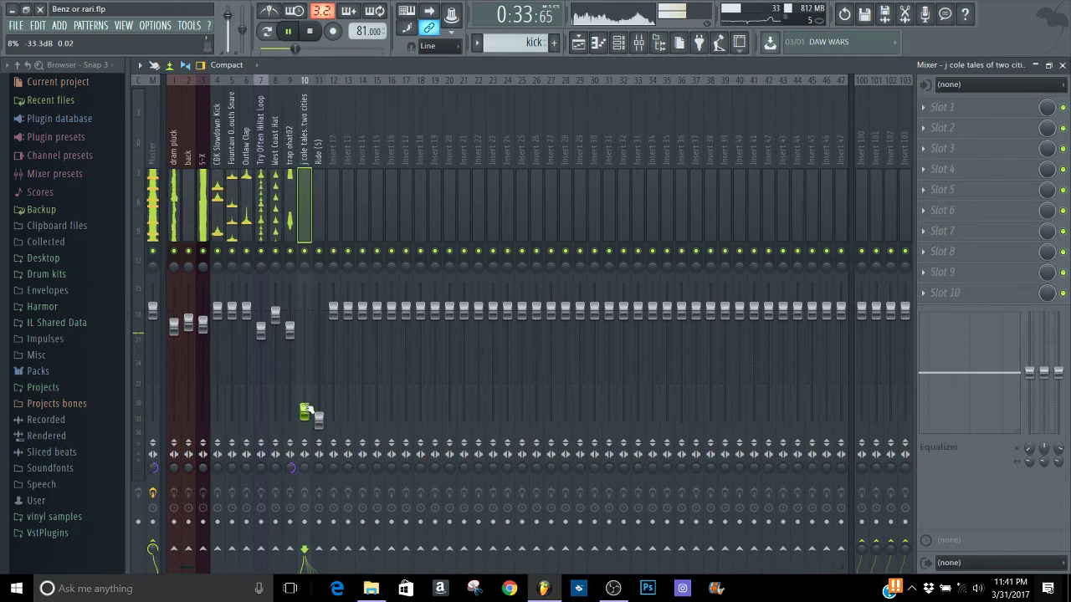
left_click_drag(306, 410, 304, 342)
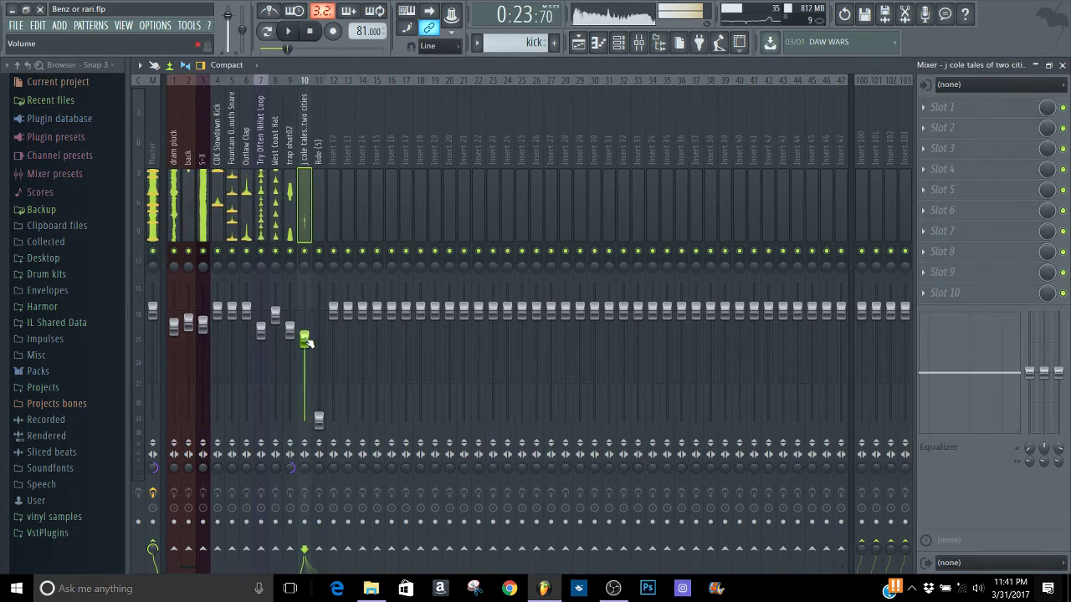
left_click_drag(304, 340, 305, 337)
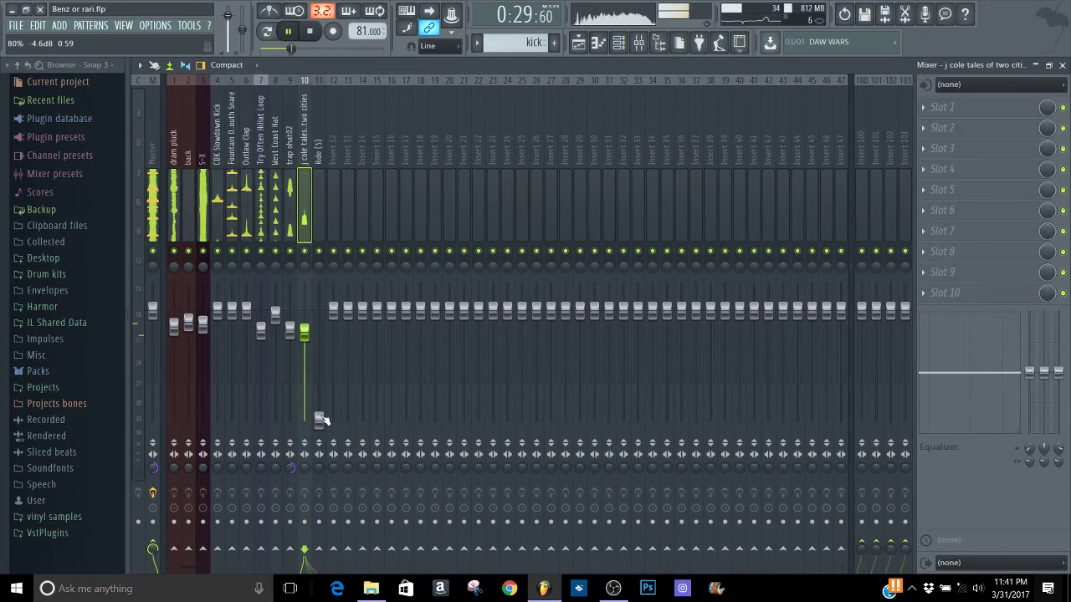
- Raise Ride (5) to about −1.2 dB while playing from bar 17, and set the Master track's stereo separation to about 19% merged
left_click_drag(319, 418, 319, 406)
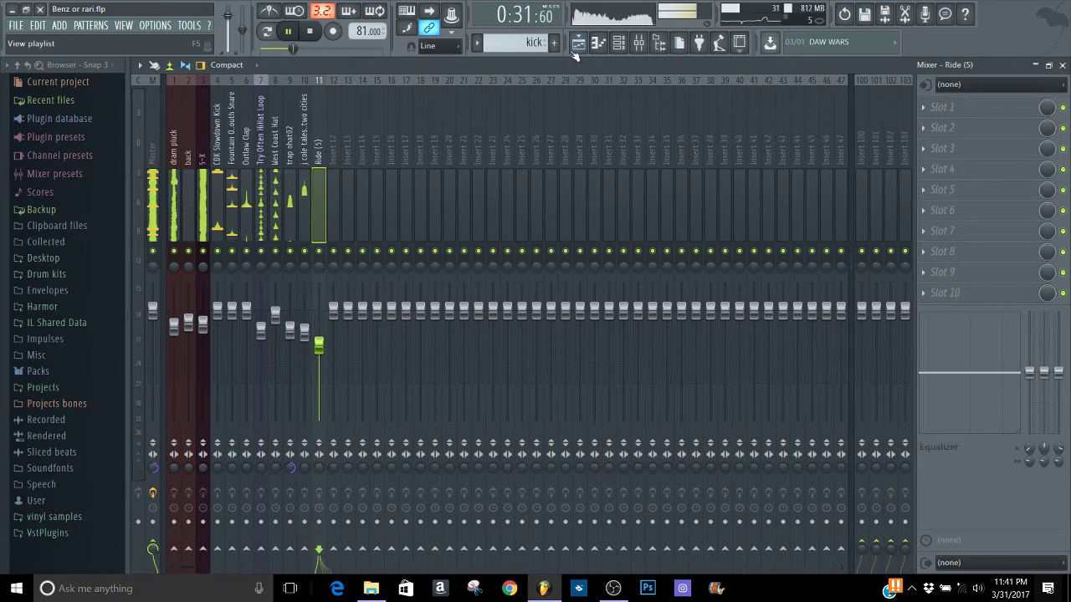
left_click(576, 48)
left_click(563, 95)
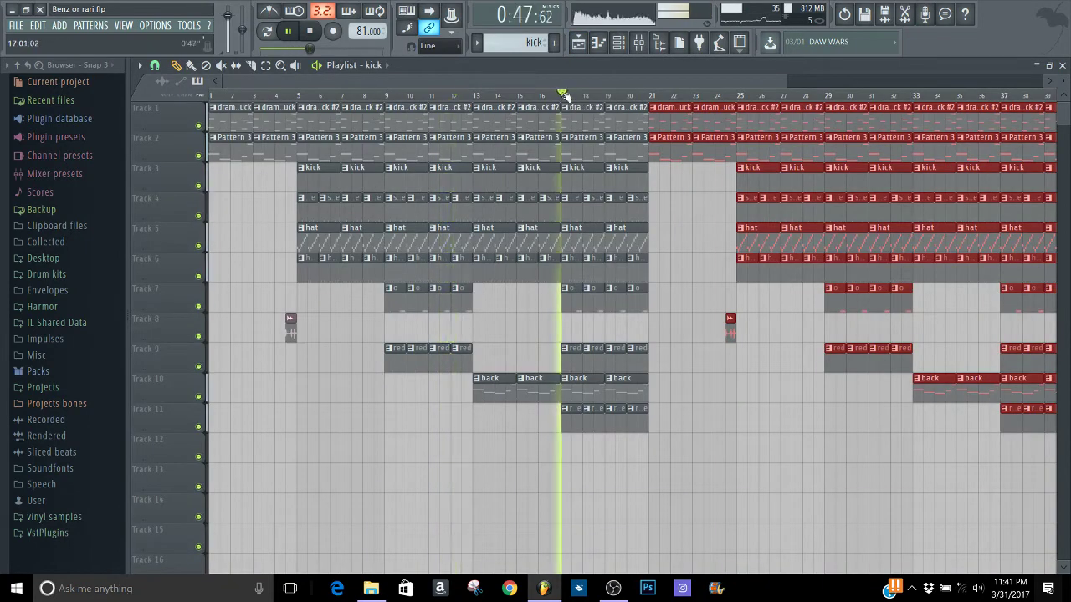
key("F9")
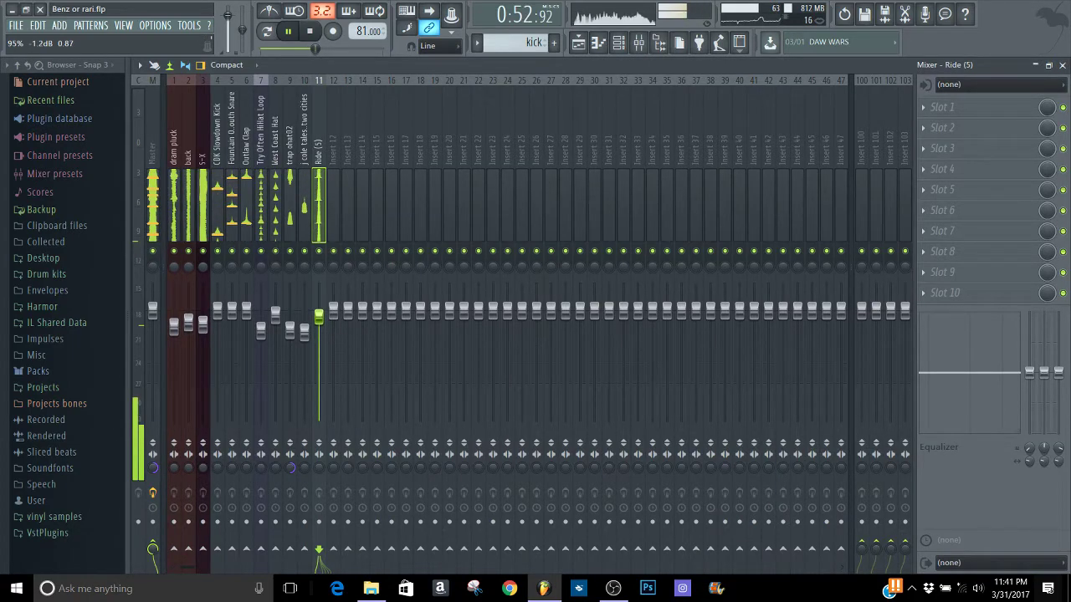
left_click_drag(152, 467, 152, 494)
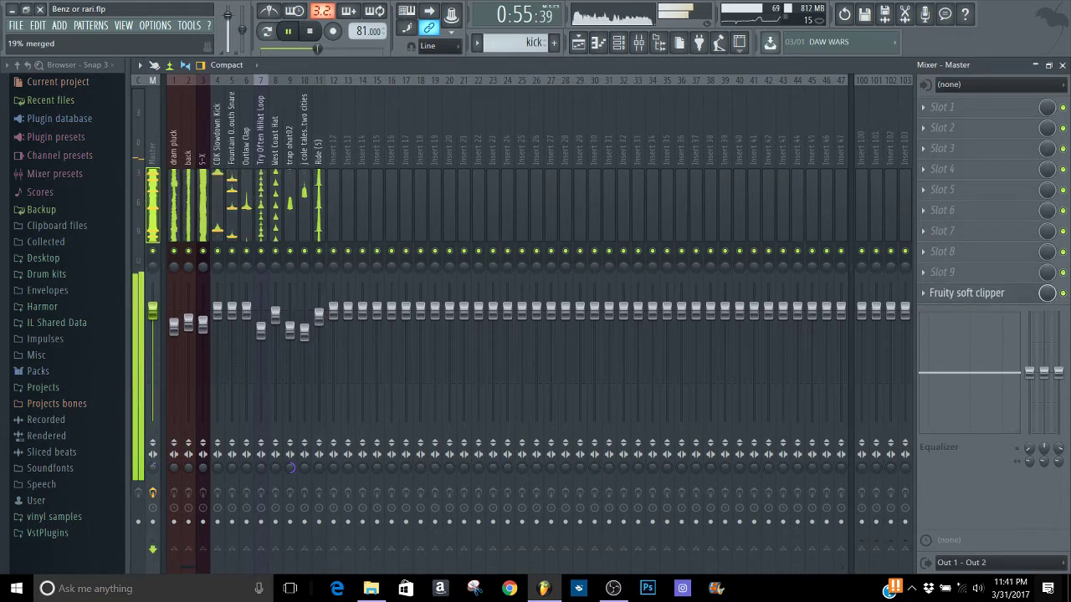
- With the playlist open, create a new pattern named "sounds nice to me without any effects even done yet"
left_click(578, 42)
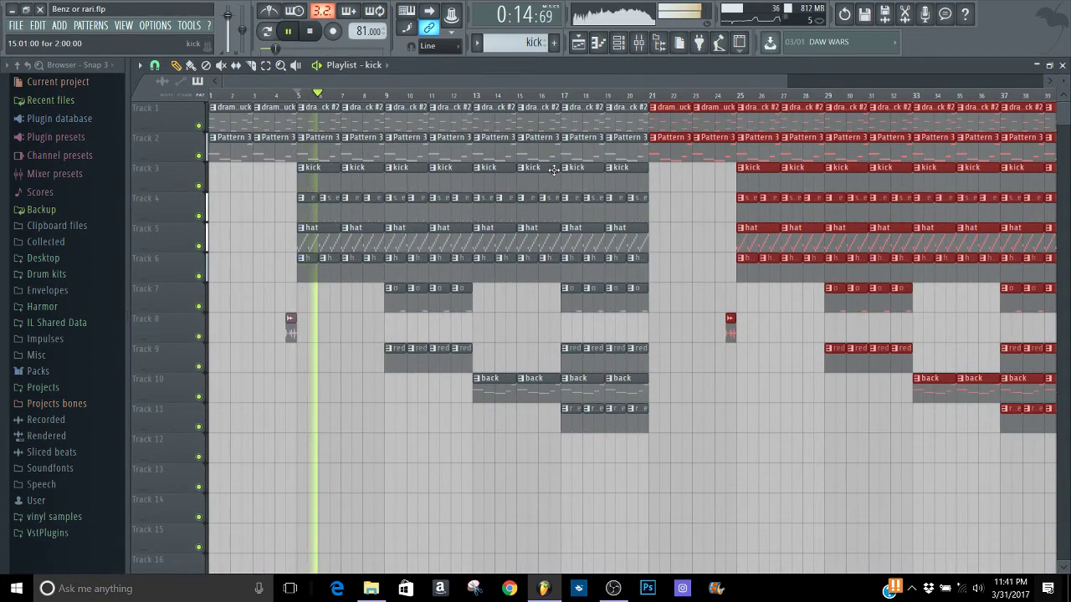
left_click(553, 42)
type("sounds no")
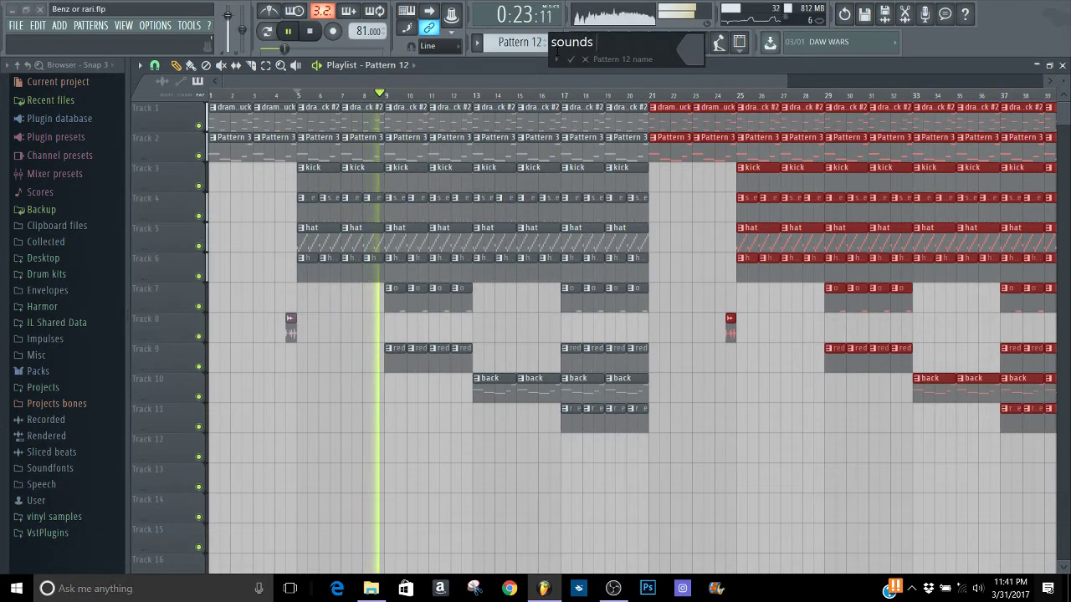
key("BackSpace")
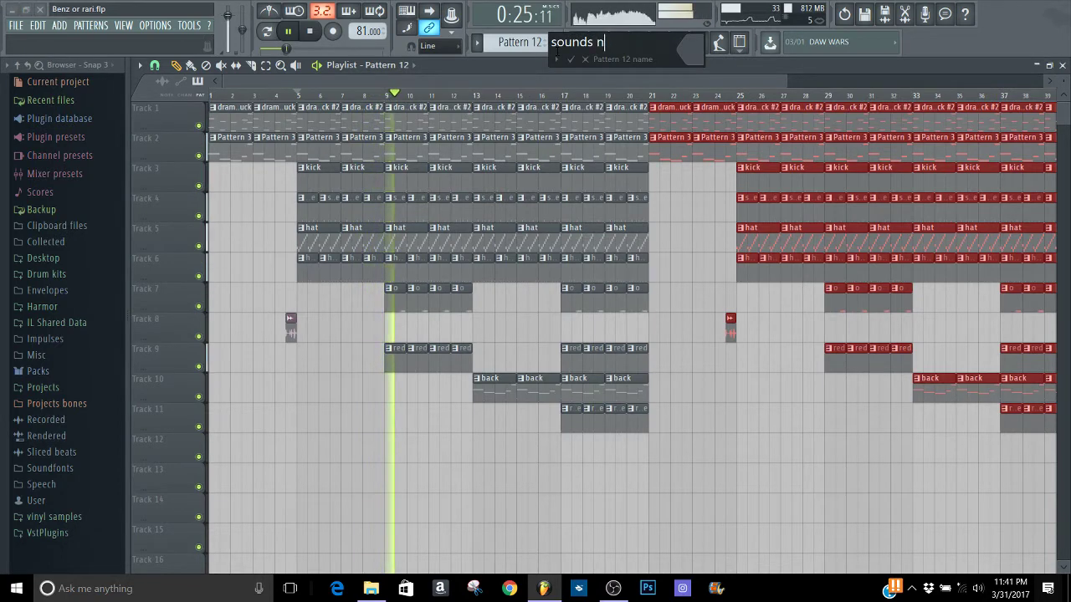
type("ice to me ")
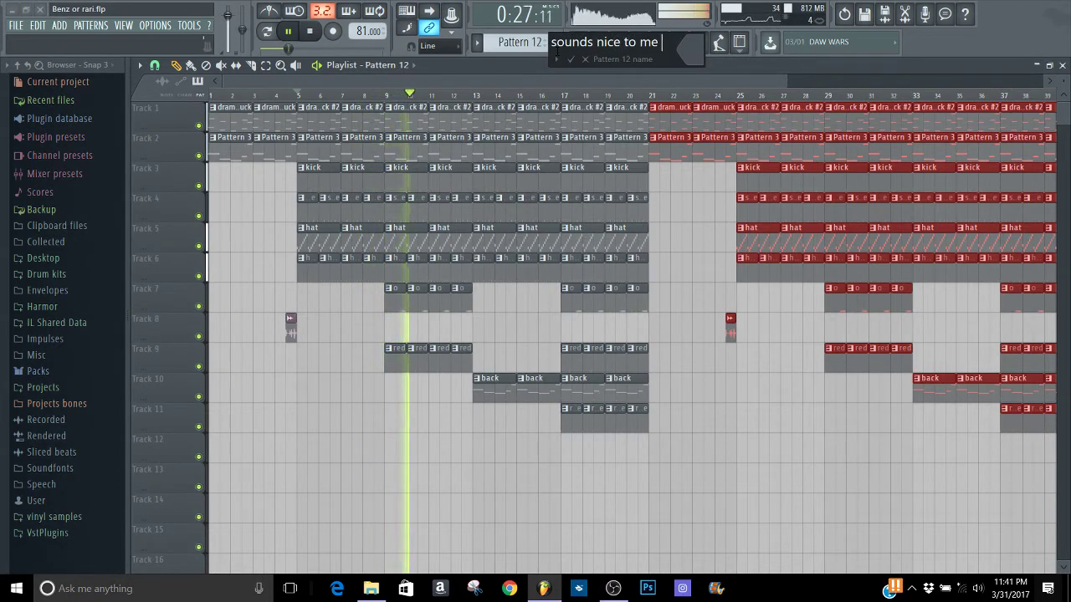
type("withou")
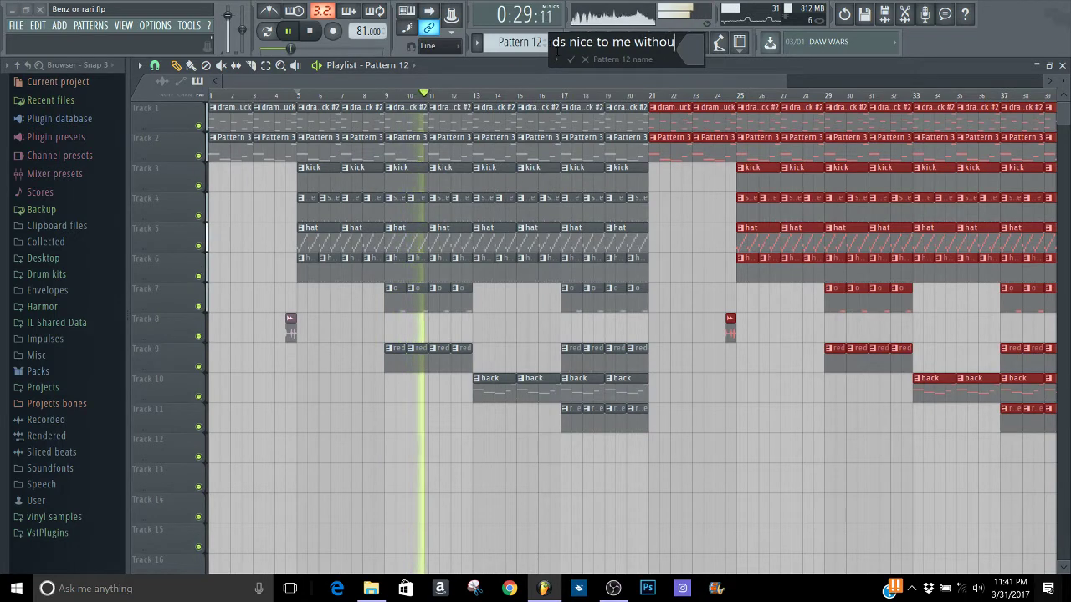
type("t any effe")
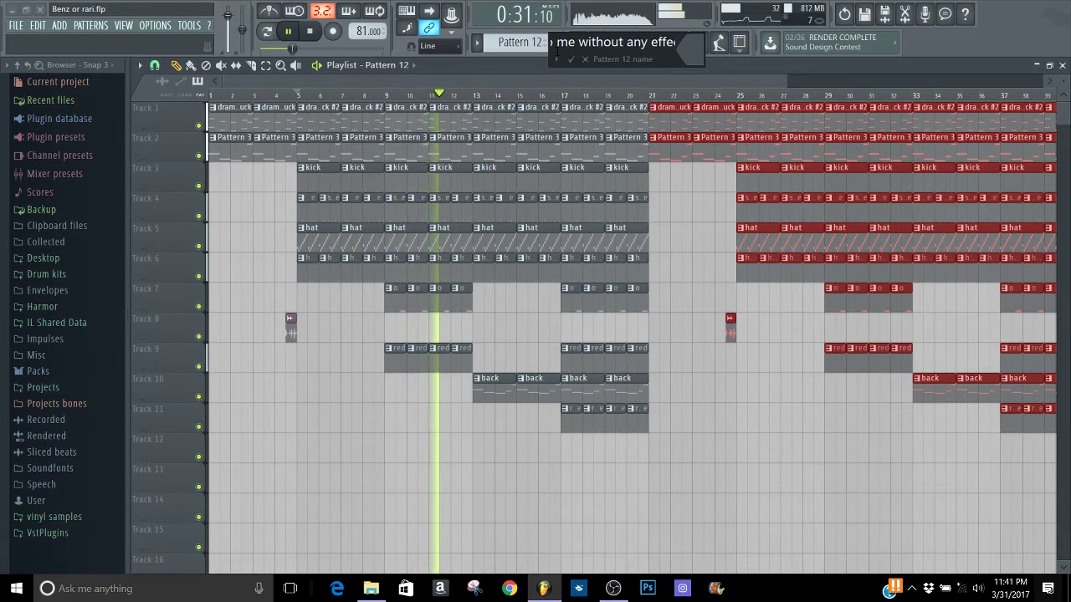
type("cts ee")
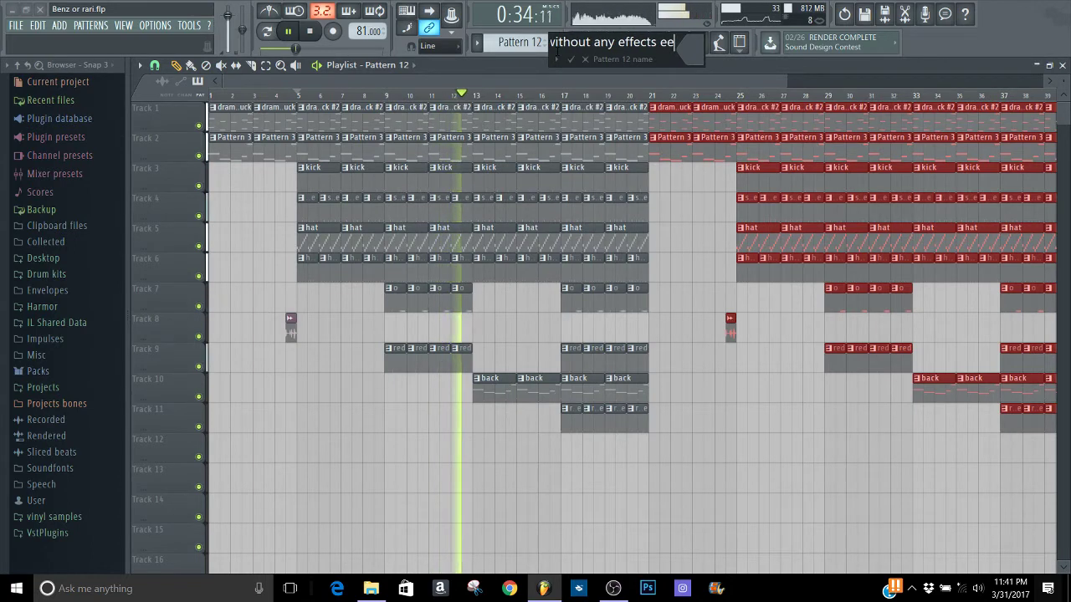
key("BackSpace")
type("ven done ")
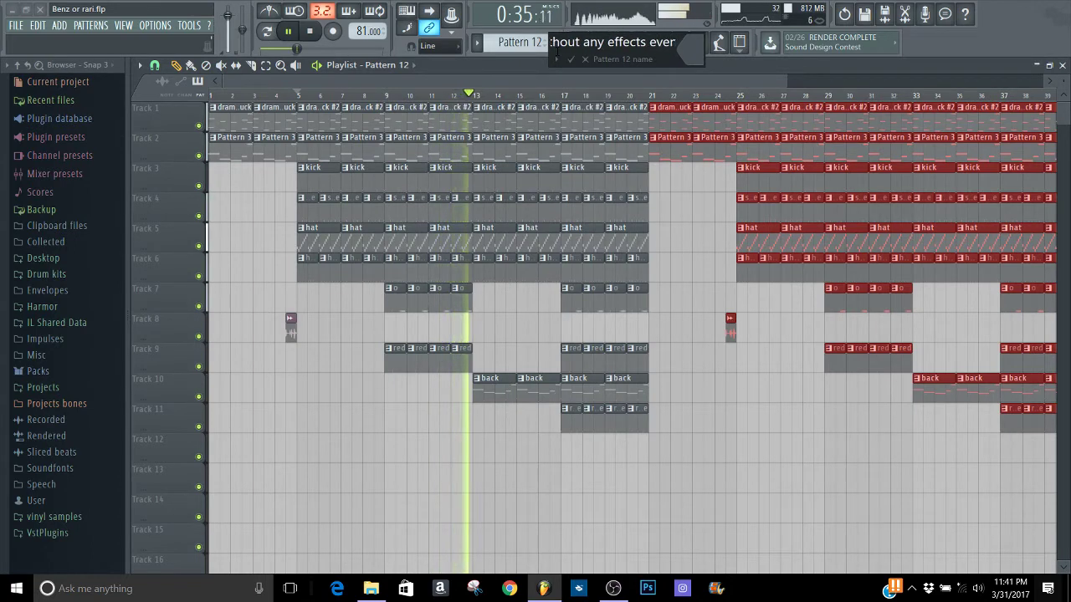
type("yet")
key("Return")
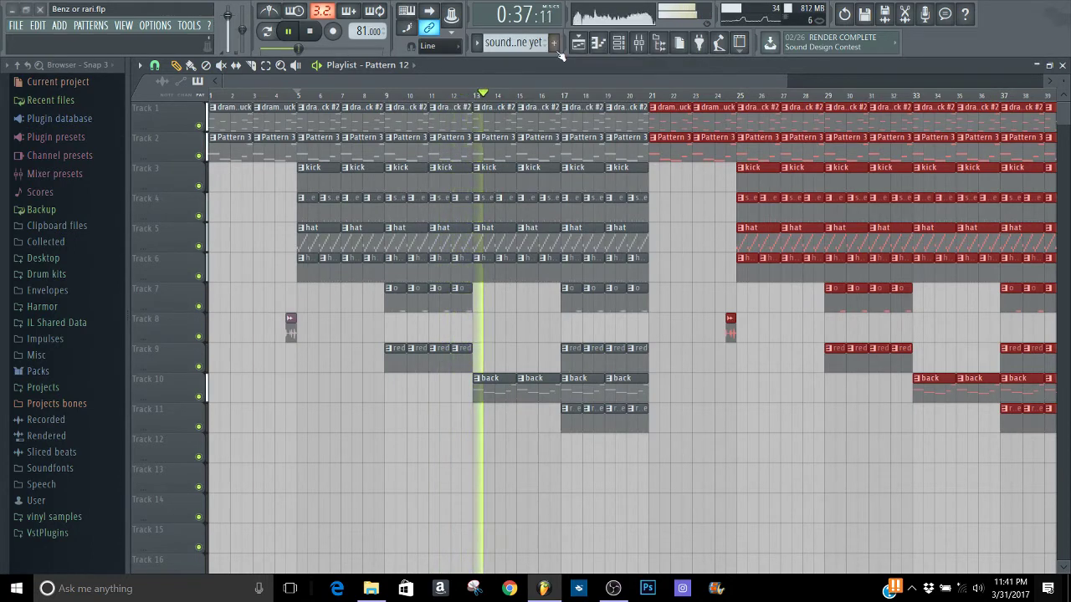
- Delete the pattern named "sounds nice to me without any effects even done yet"
left_click(512, 42)
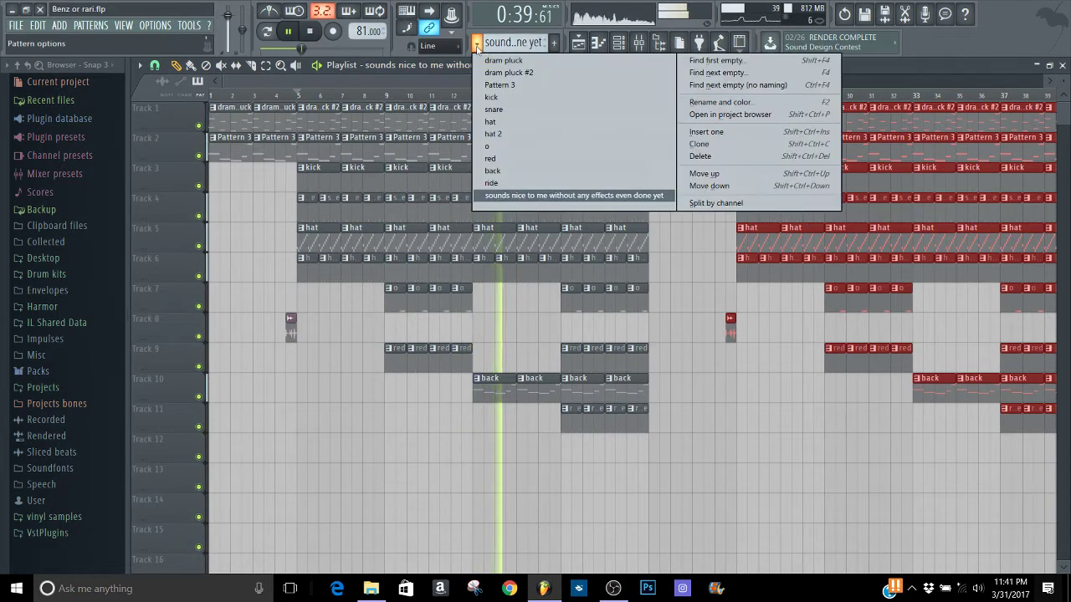
left_click(728, 154)
key("Return")
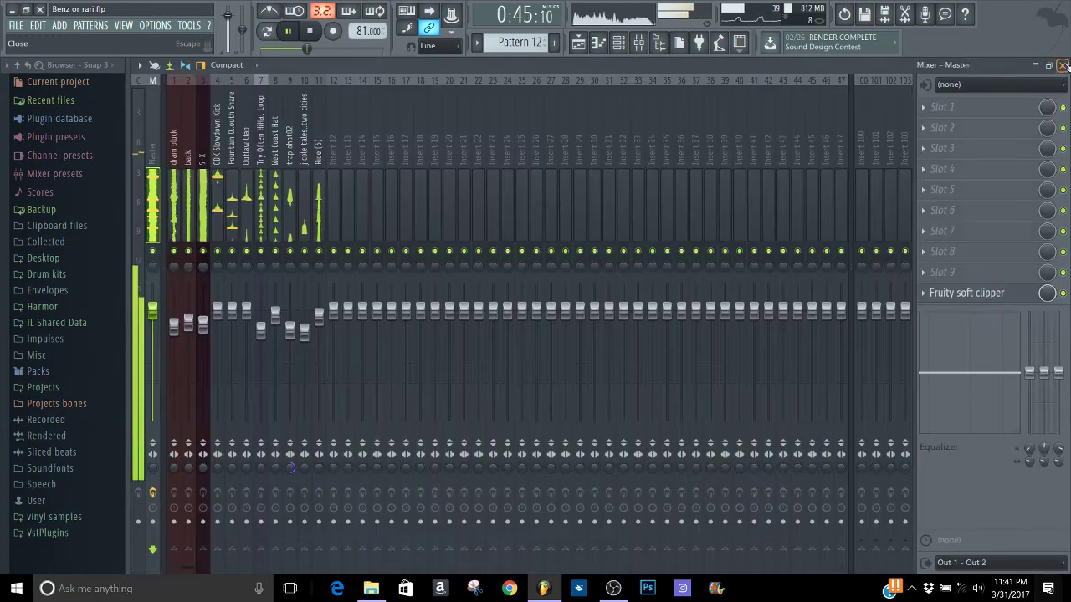
- Pan Try Often HiHat Loop about 23% left and West Coast Hat about 19% right, briefly soloing the hi-hat loop
left_click(1063, 66)
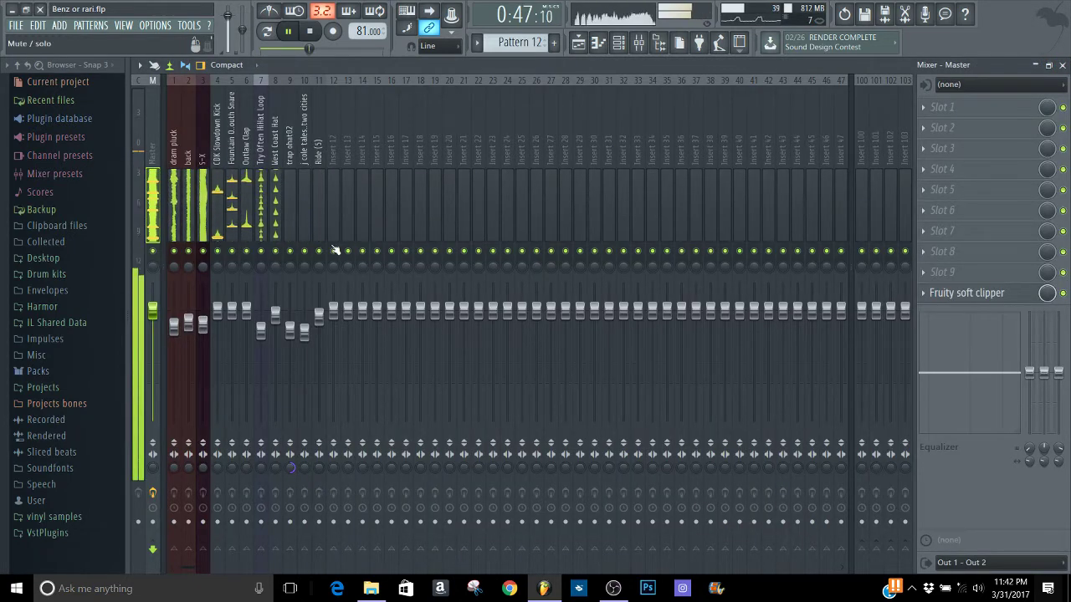
left_click(260, 267)
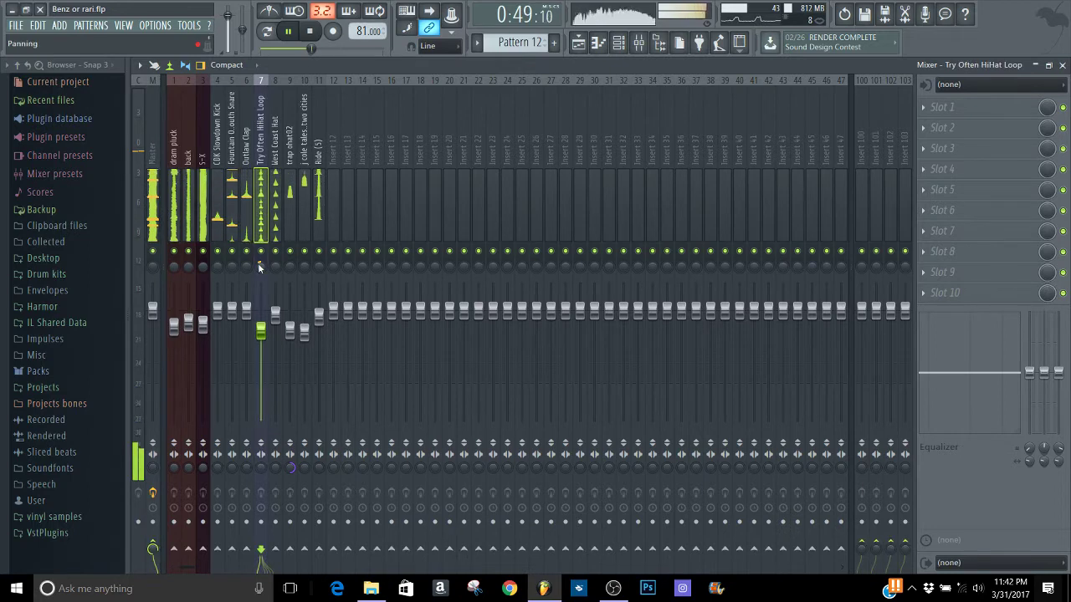
left_click(276, 268)
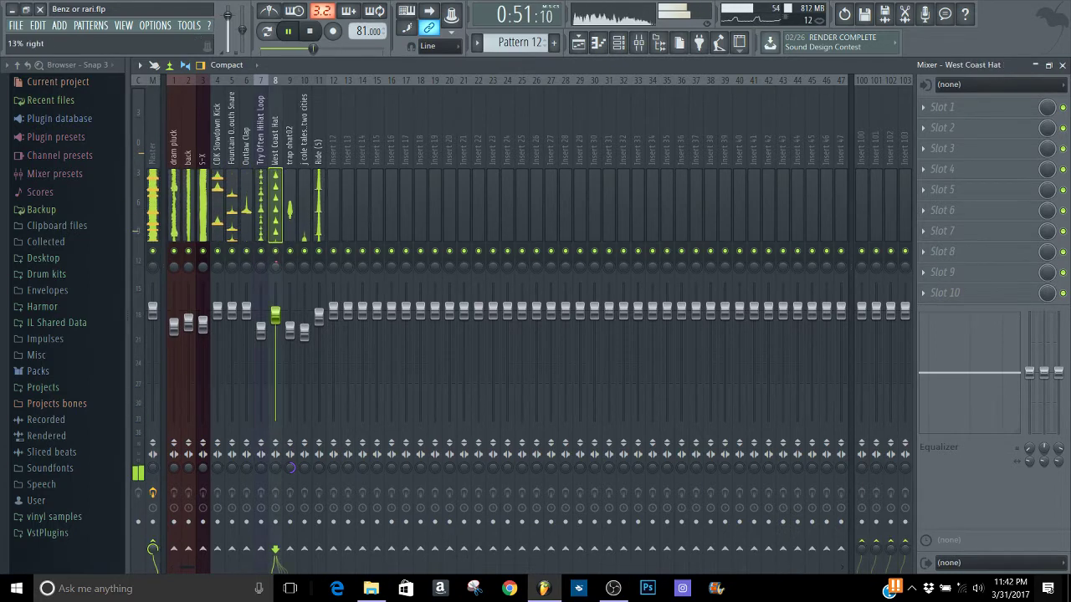
left_click_drag(277, 274, 261, 266)
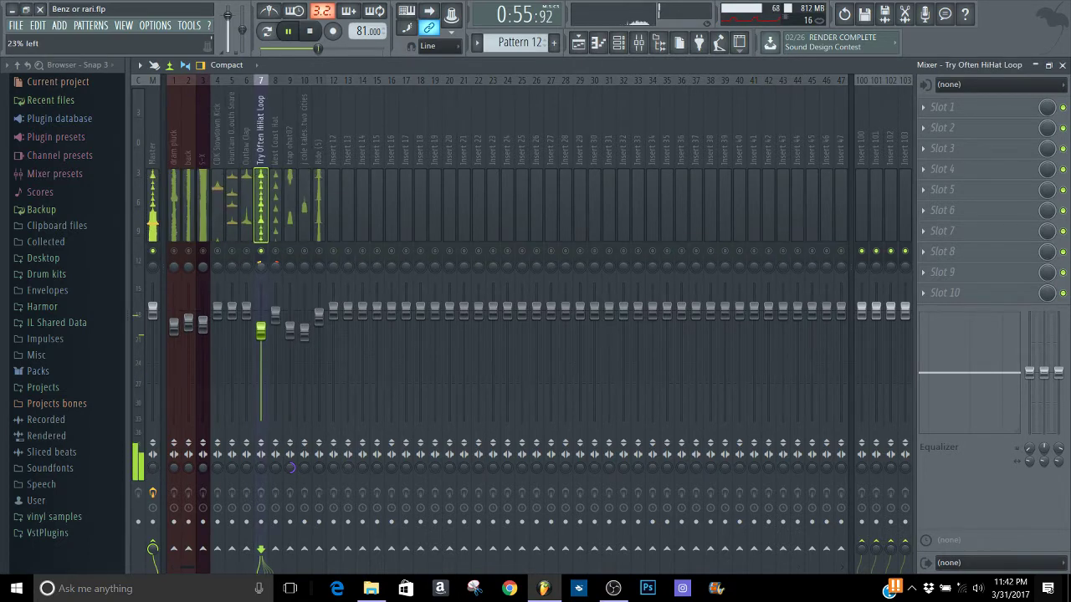
left_click(275, 264)
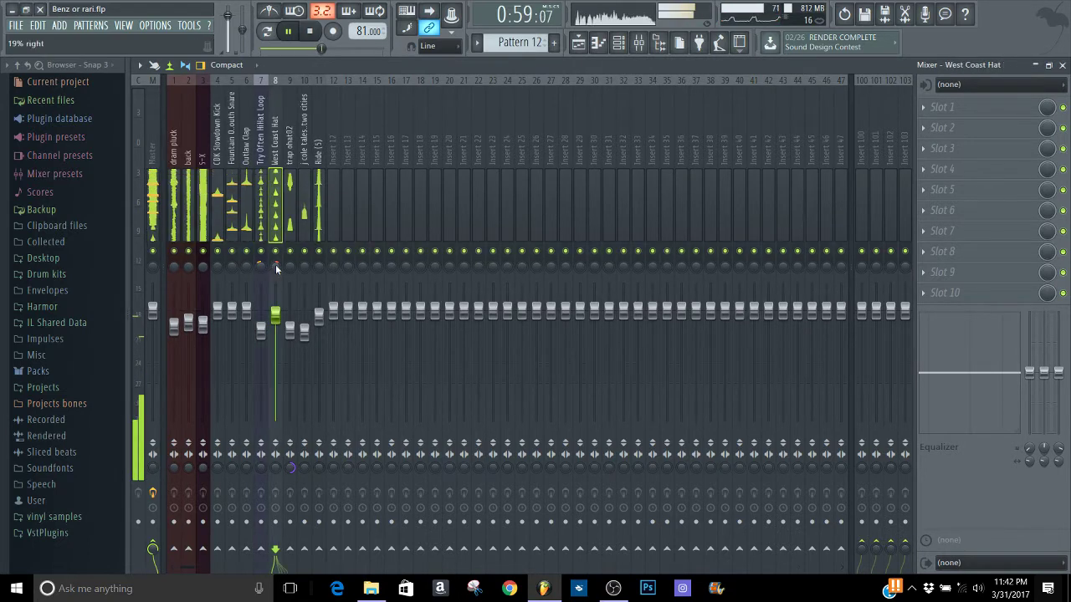
- Select the dram pluck mixer track and solo it
left_click(249, 226)
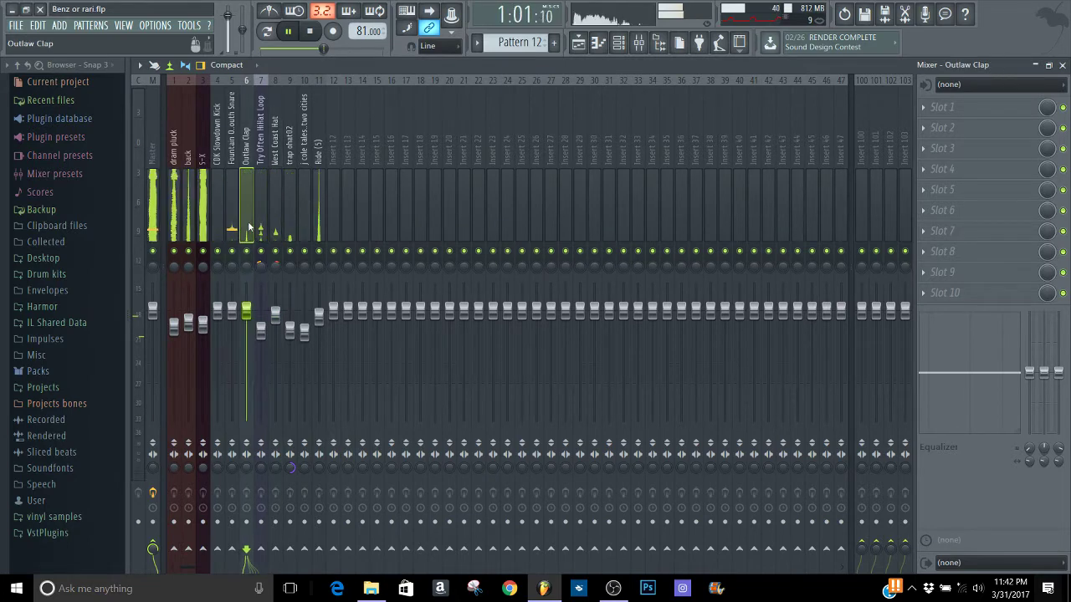
left_click(289, 226)
left_click(205, 289)
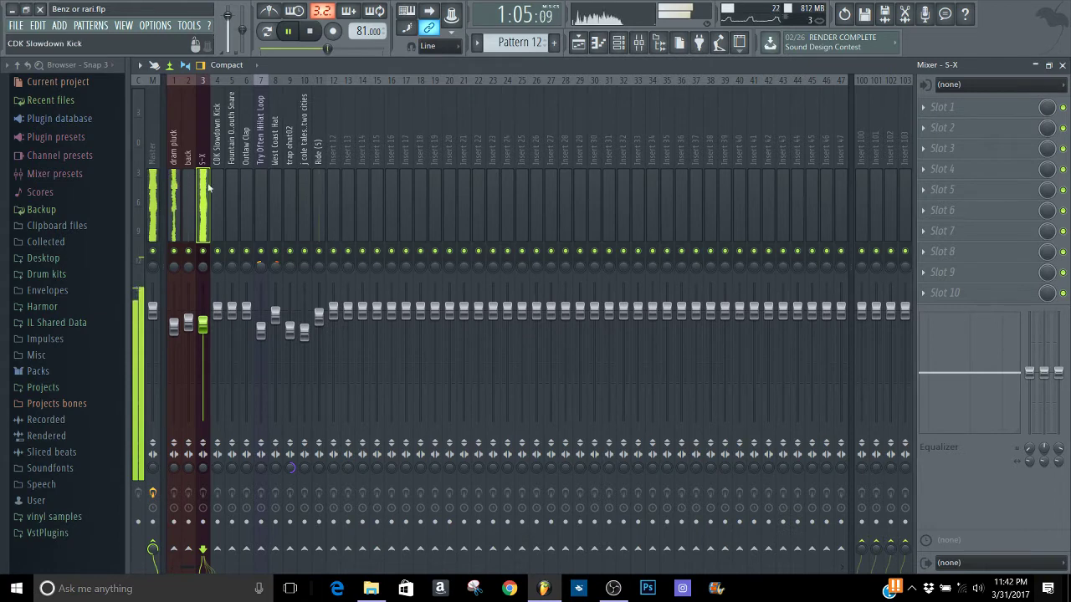
left_click(175, 225)
right_click(175, 253)
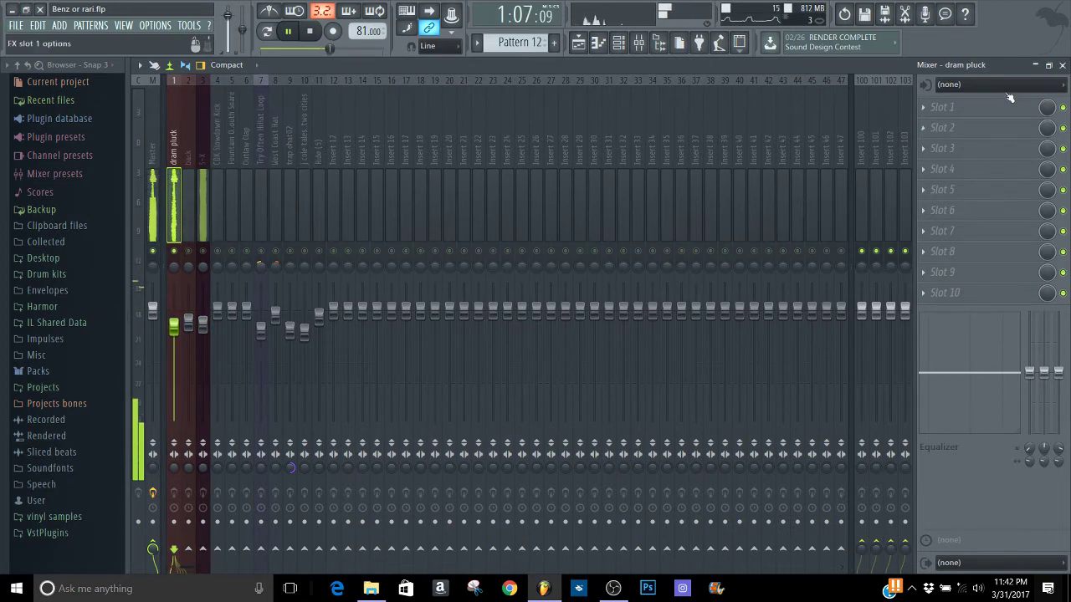
- Add Fruity parametric EQ 2 to the dram pluck track's first effect slot, rolling off the lows with band 1 and slightly lowering band 2
left_click(986, 109)
left_click(868, 149)
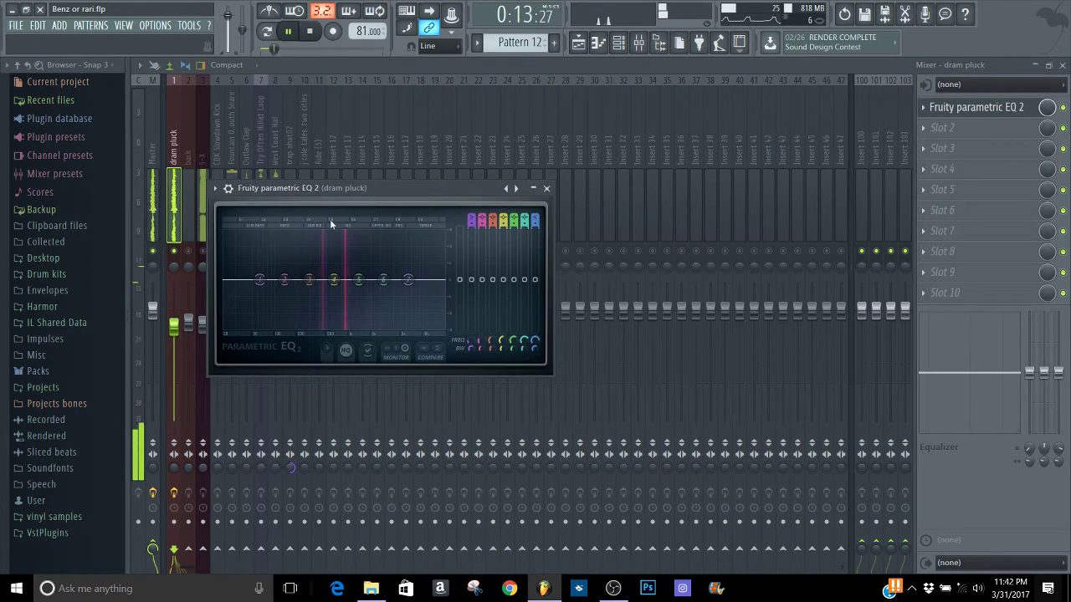
left_click_drag(259, 280, 263, 329)
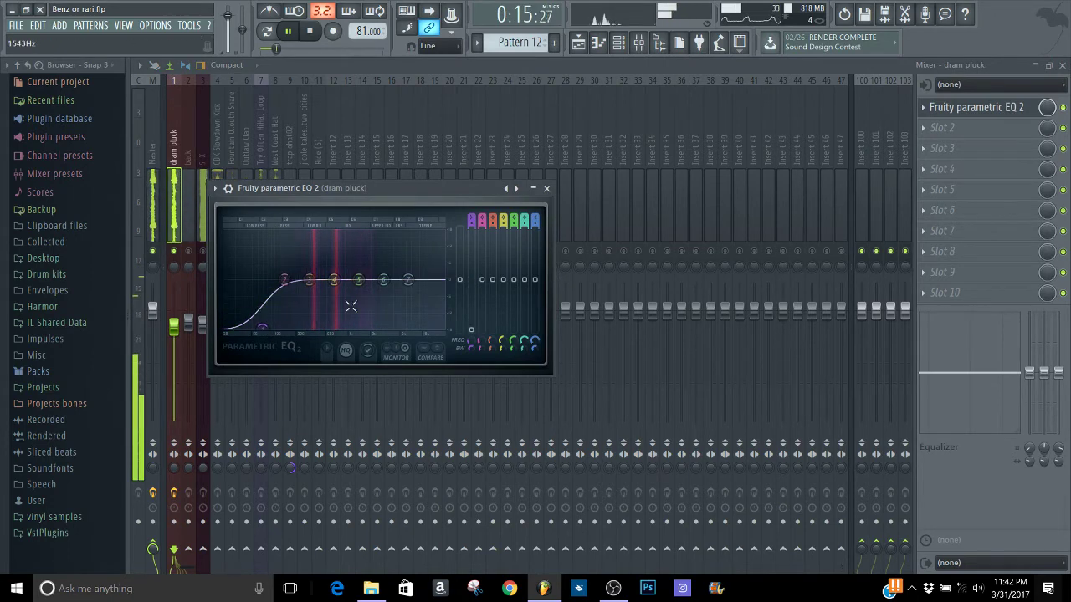
left_click_drag(284, 280, 279, 285)
left_click(369, 353)
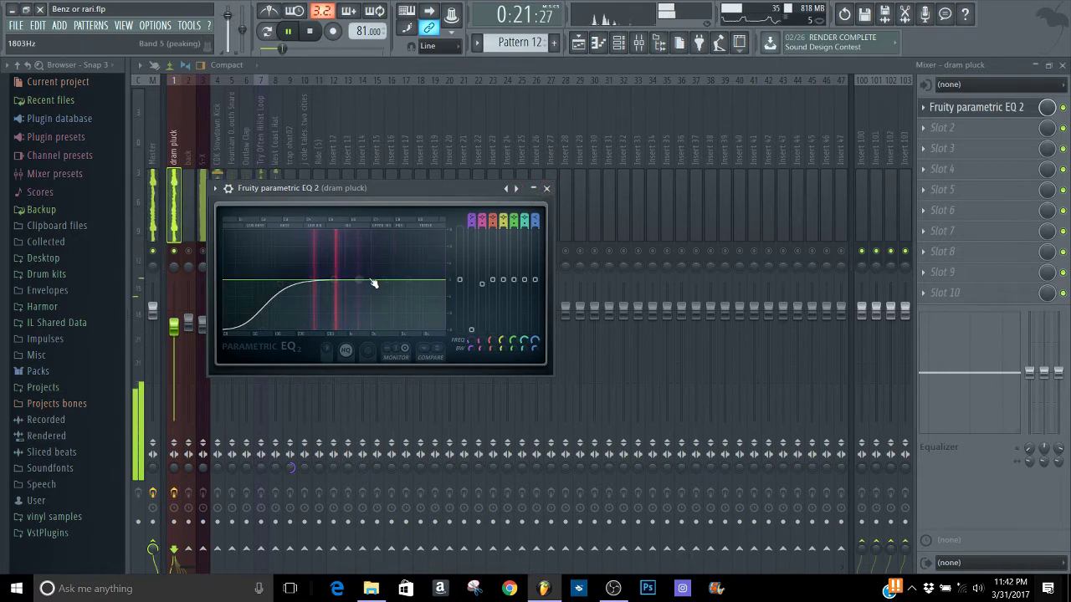
mouse_move(381, 282)
left_mouse_down()
mouse_move(370, 268)
mouse_move(361, 280)
left_mouse_up()
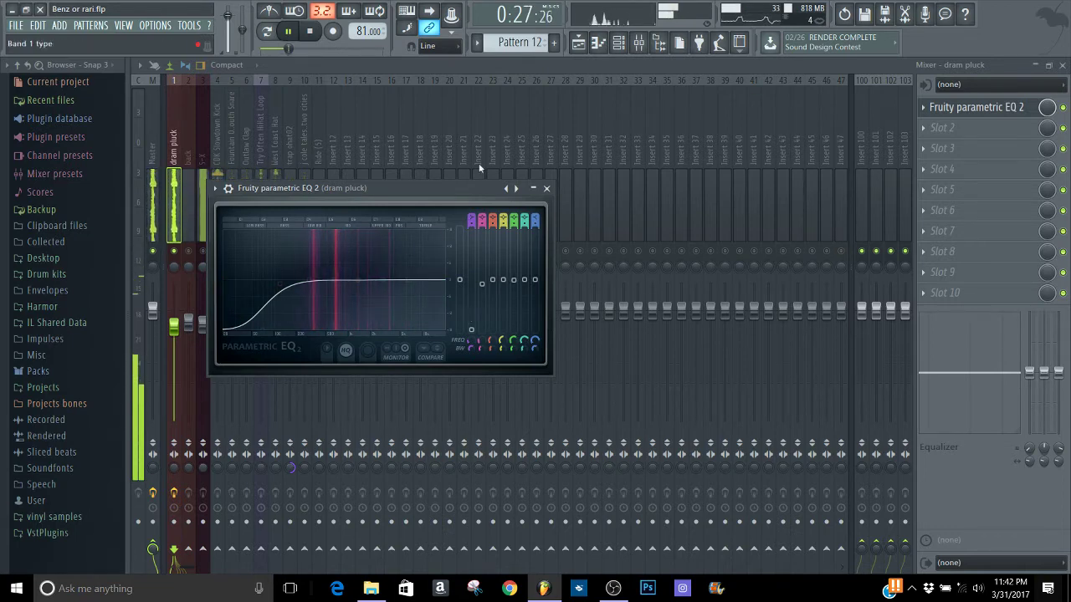
- Begin naming a new pattern with "just keep it simple don't boost if you dont know hwhere you want to"
left_click(552, 46)
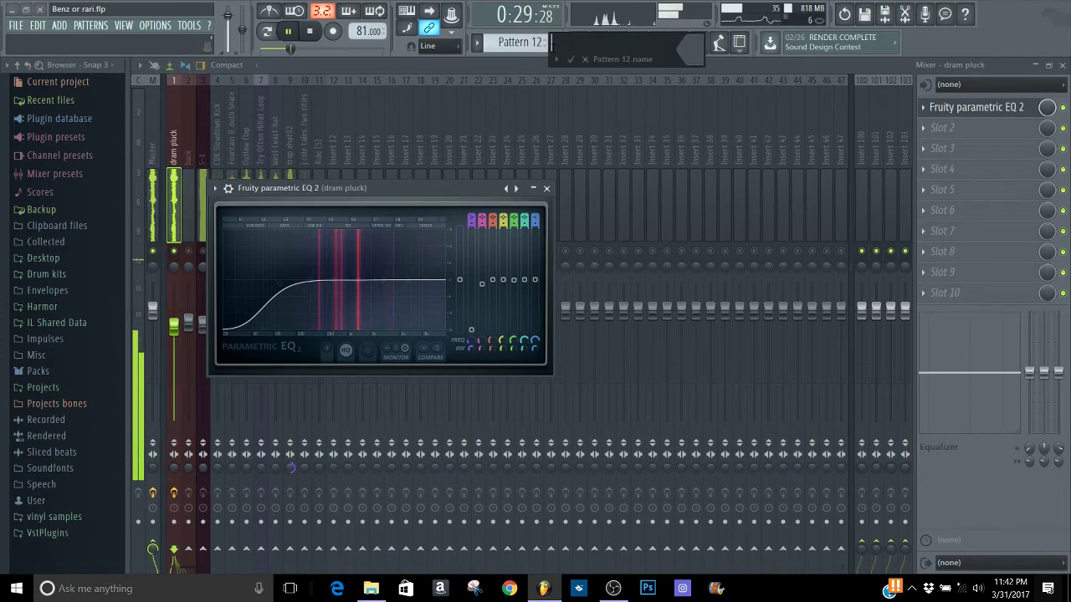
type("just ")
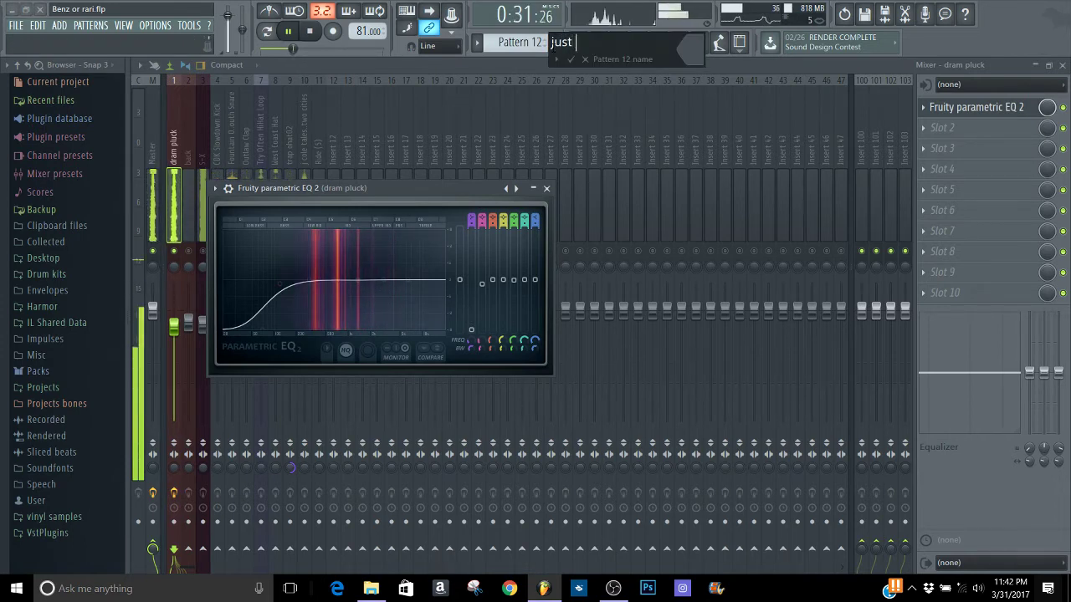
type("keep it")
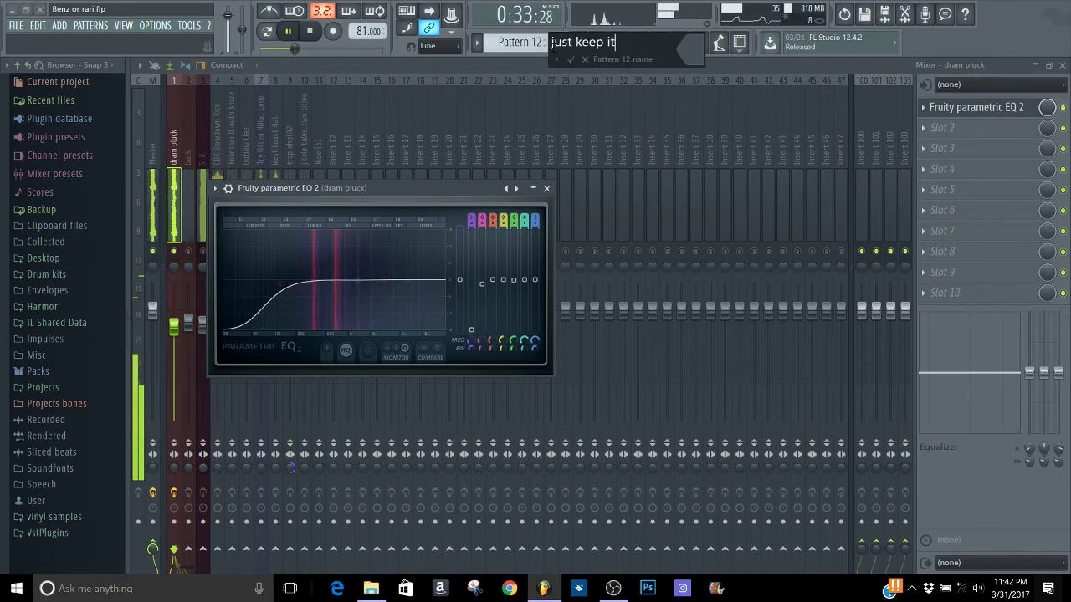
type(" simple ")
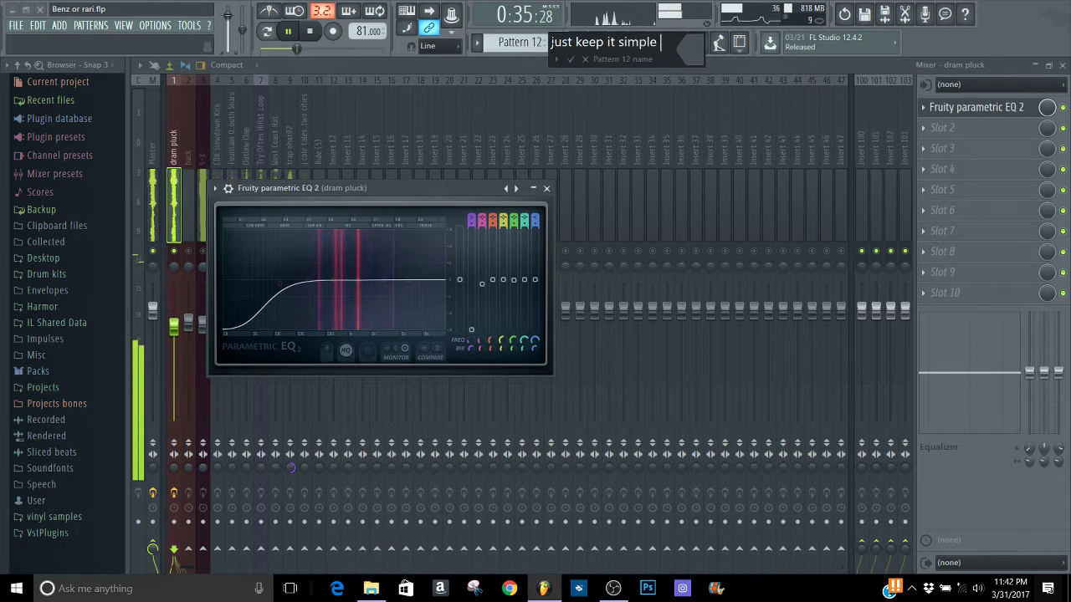
type("don ")
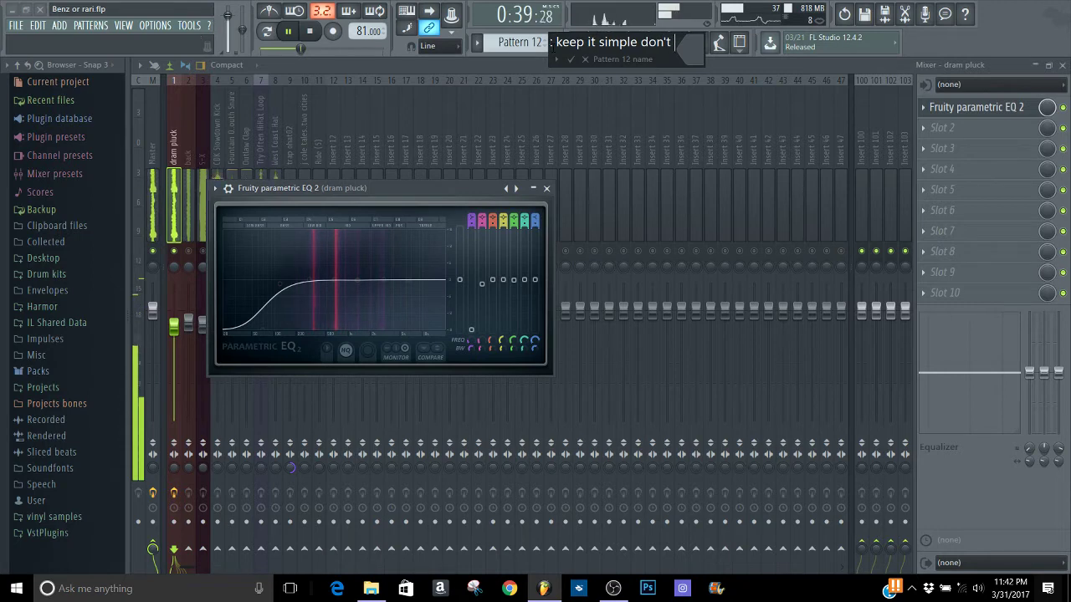
type(" boo")
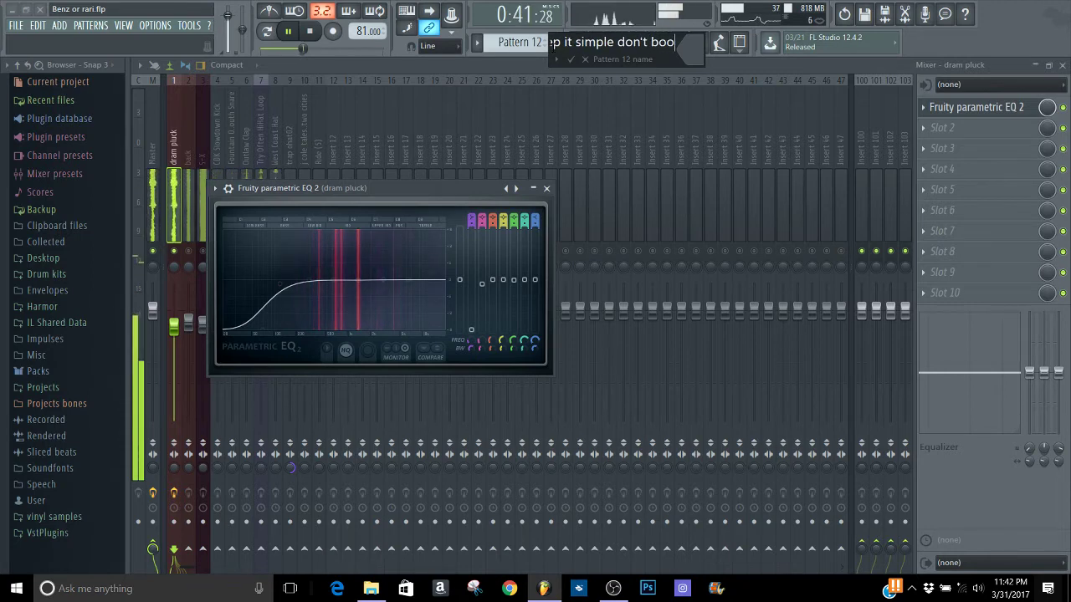
type("st if")
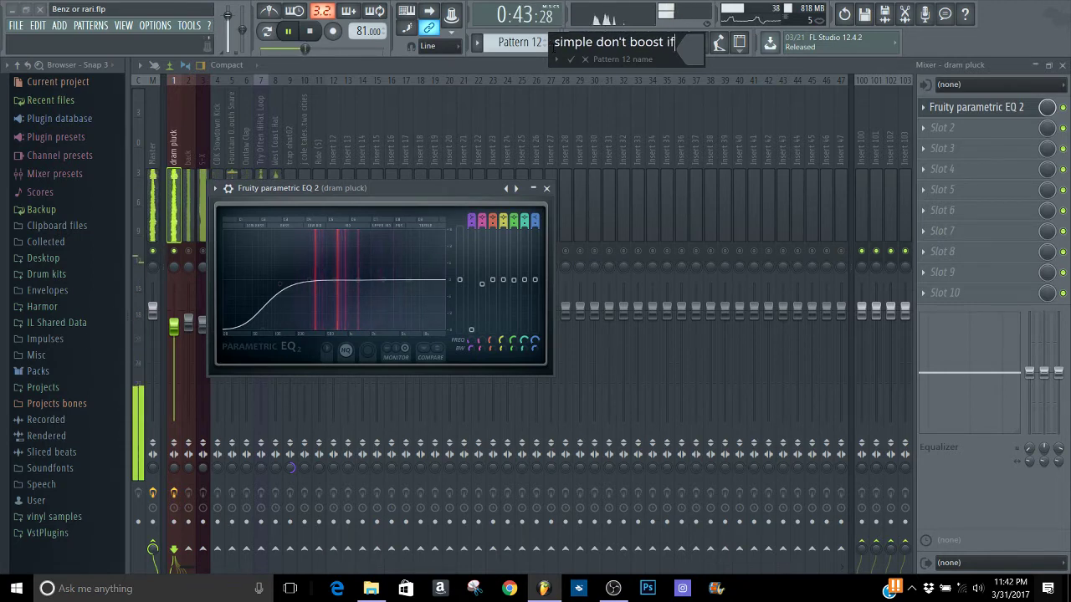
type(" you dont")
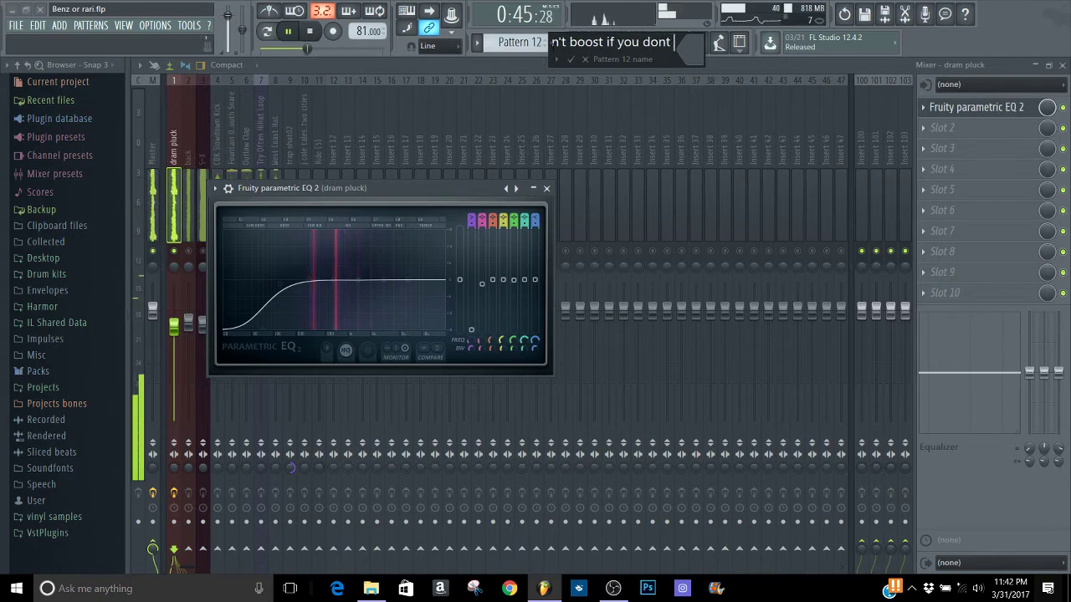
type(" know h")
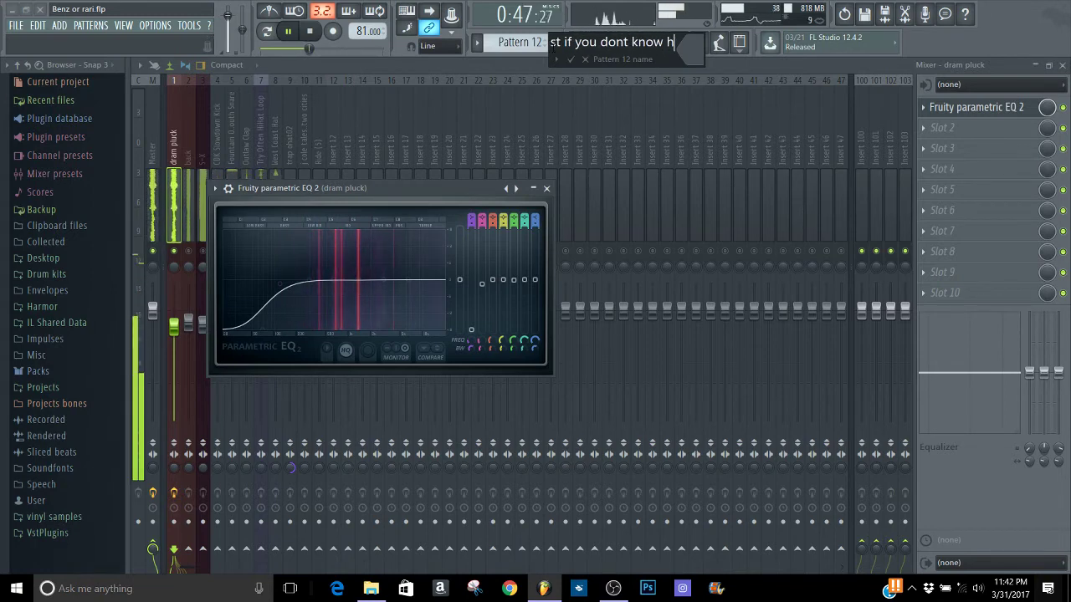
type("where you wan")
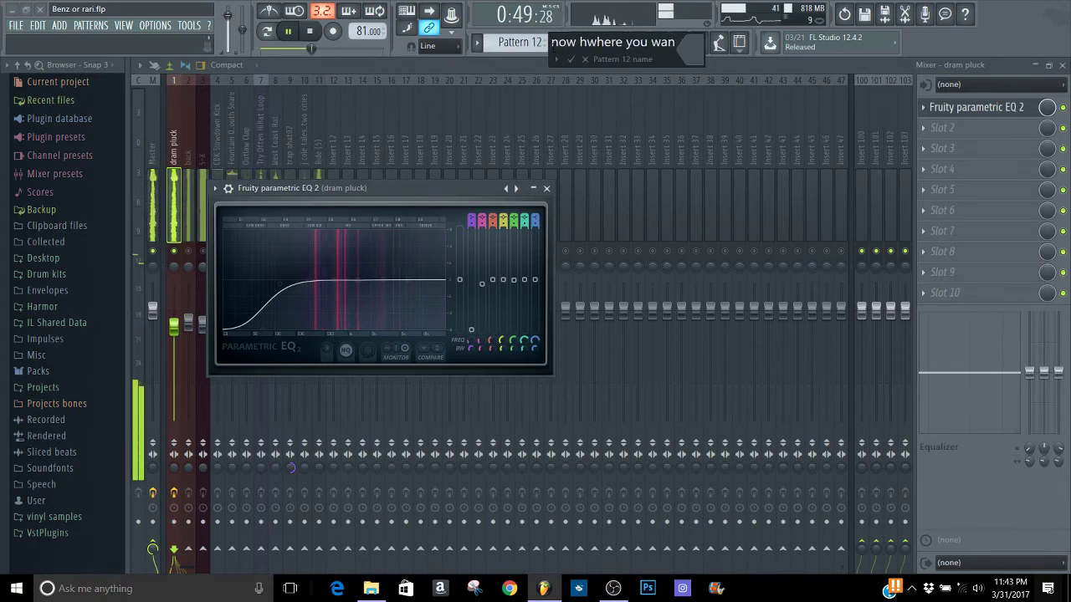
type("t to ")
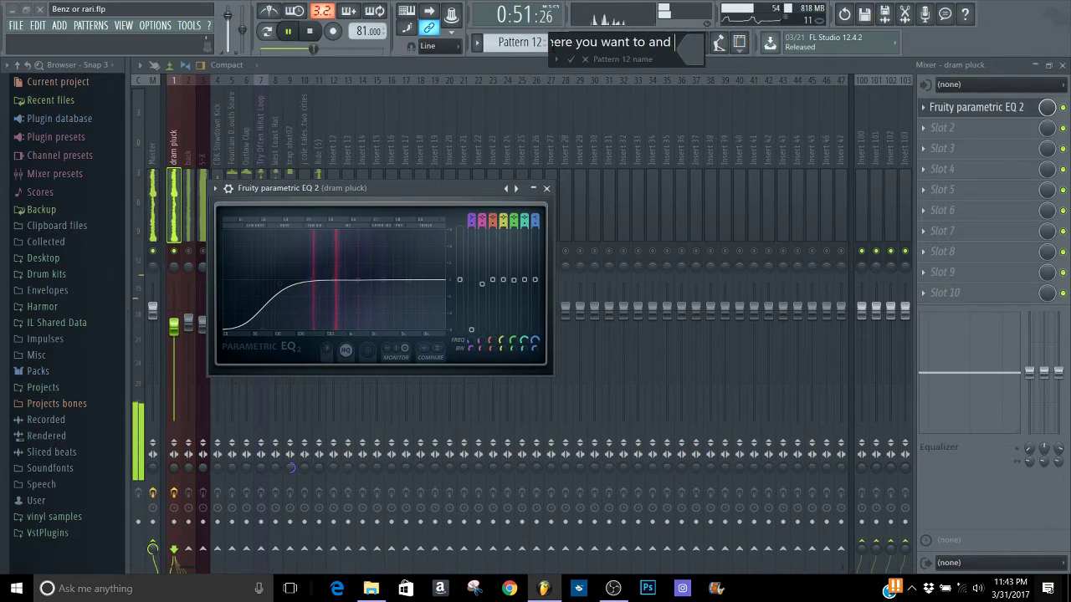
- Complete the pattern name with "and dont cut if there isnt a sound your trying to get rid of" and accept it
type("and dont cu")
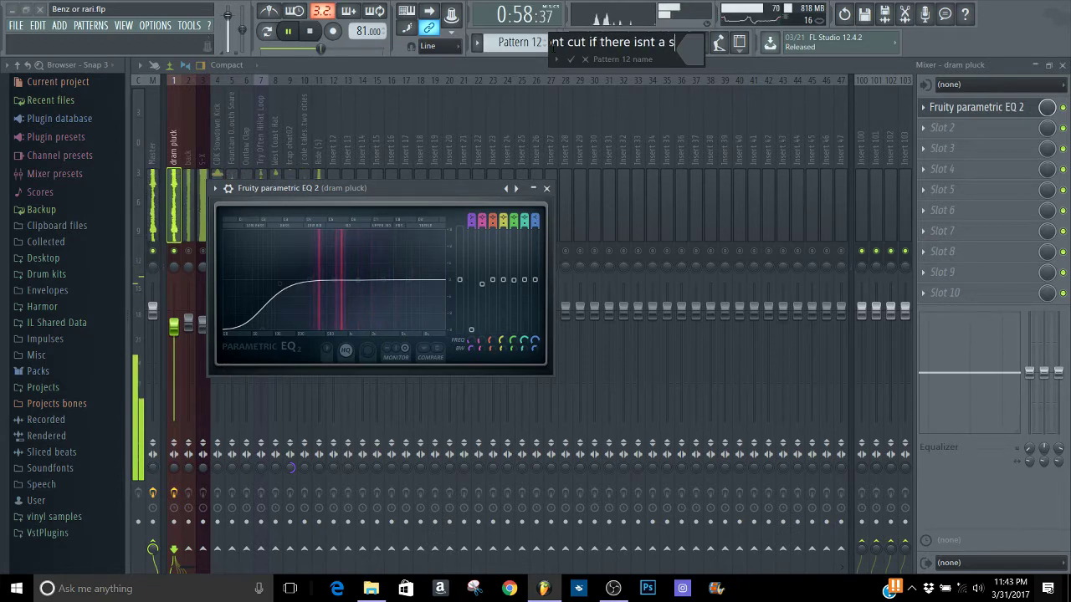
type("ounds")
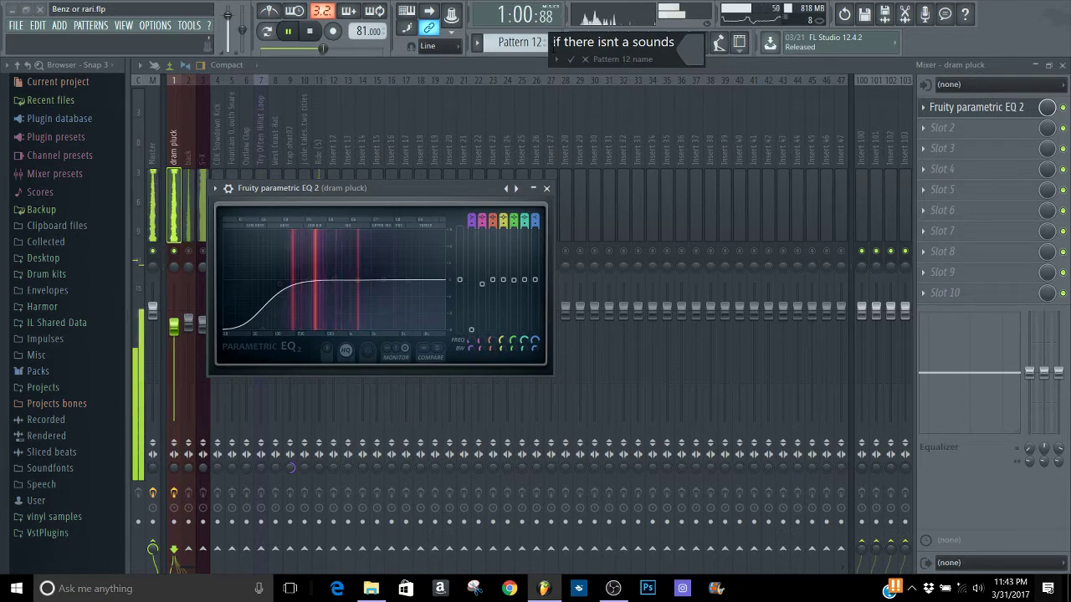
key("BackSpace")
type("your")
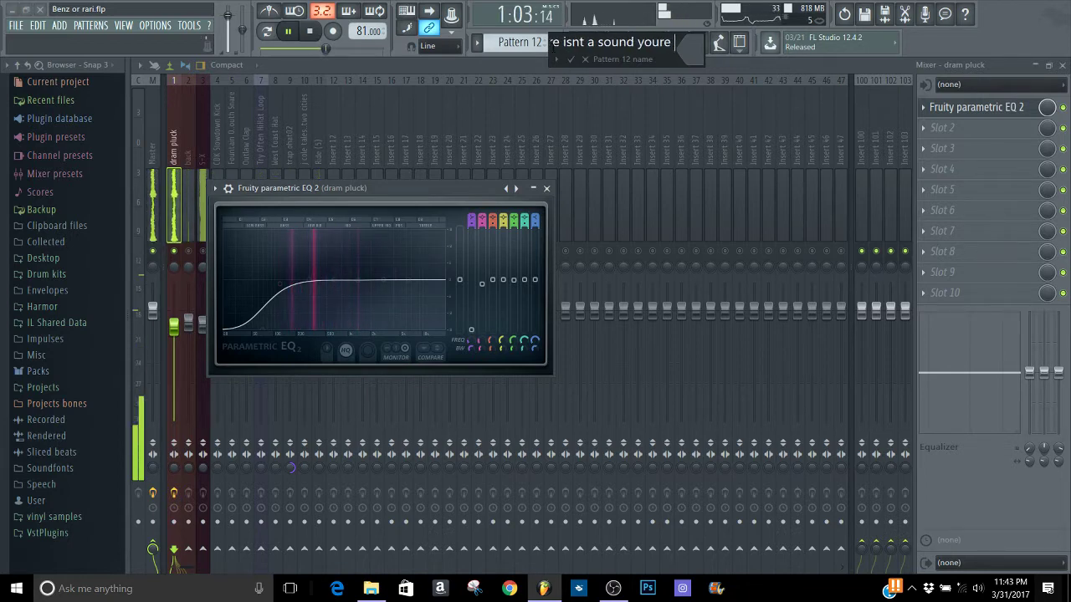
type("e")
key("BackSpace")
type("tr")
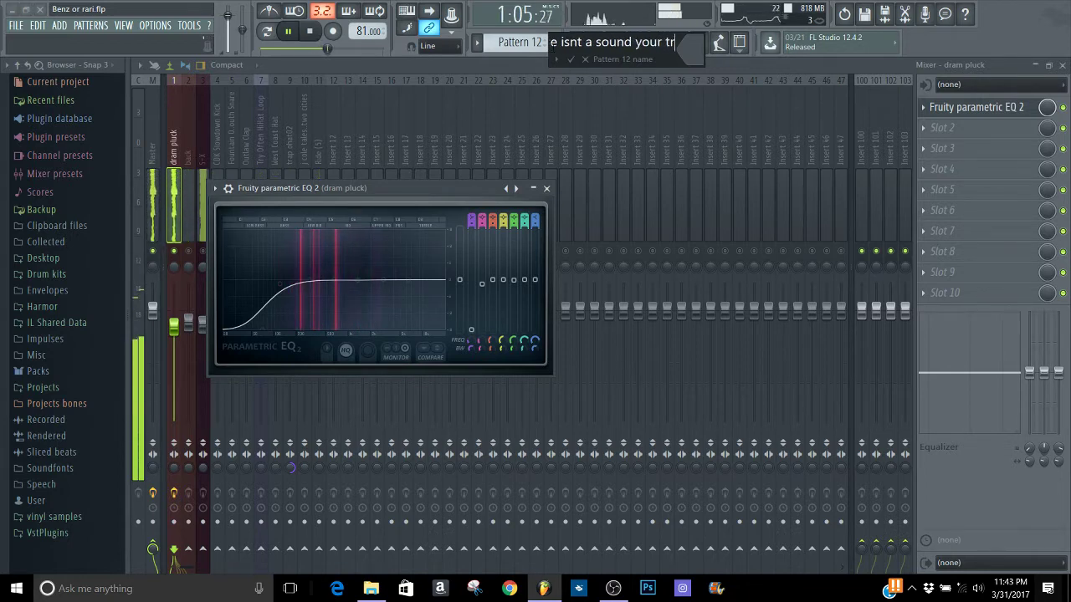
type("yirg to get r")
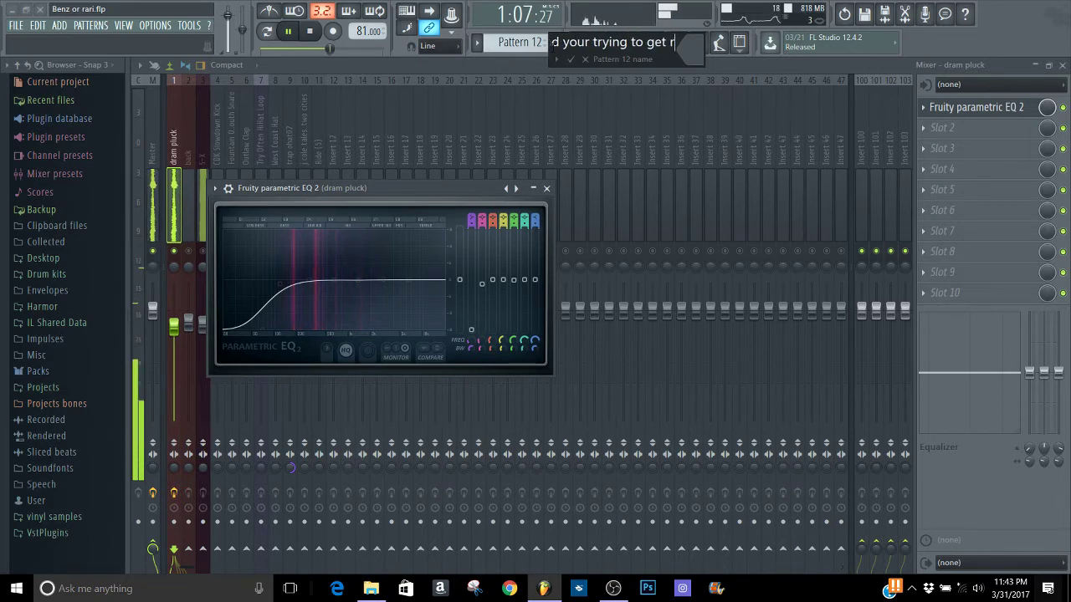
type("id of")
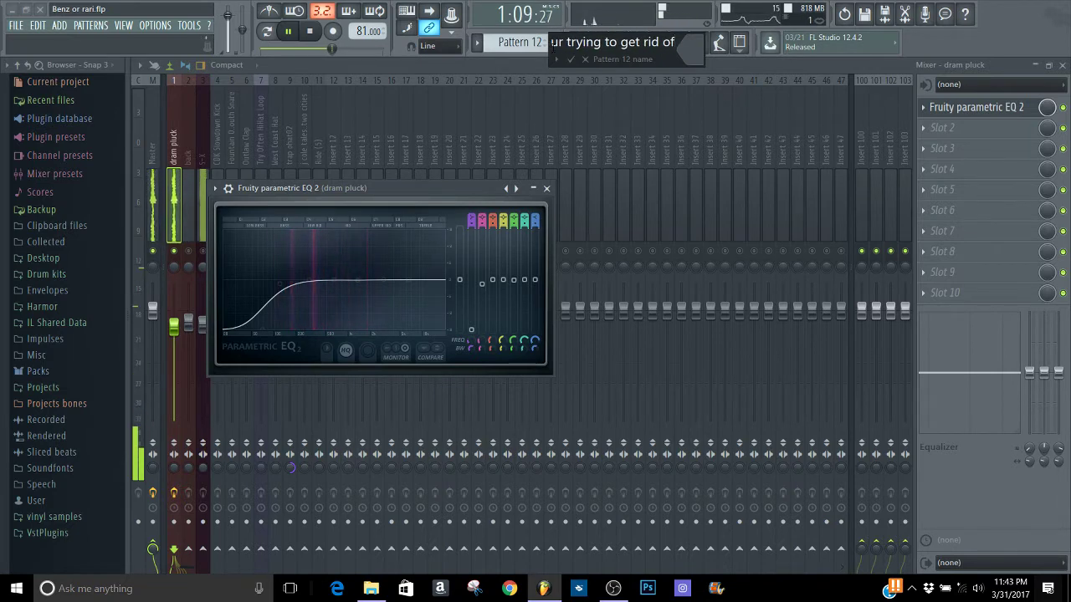
key("Return")
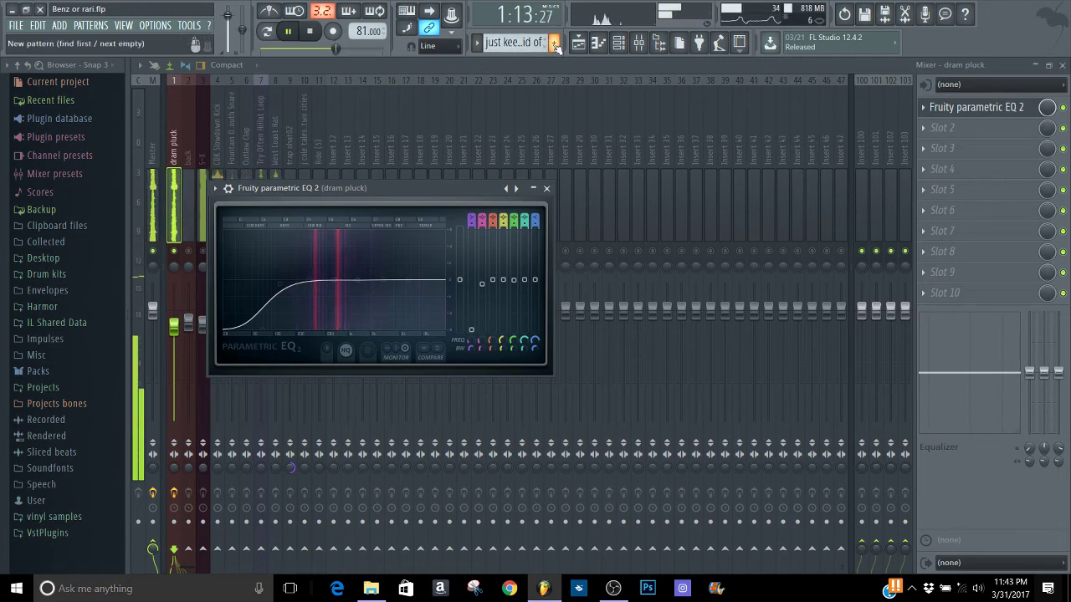
- Create another new pattern with its default name and close the dram pluck equalizer window
left_click(556, 45)
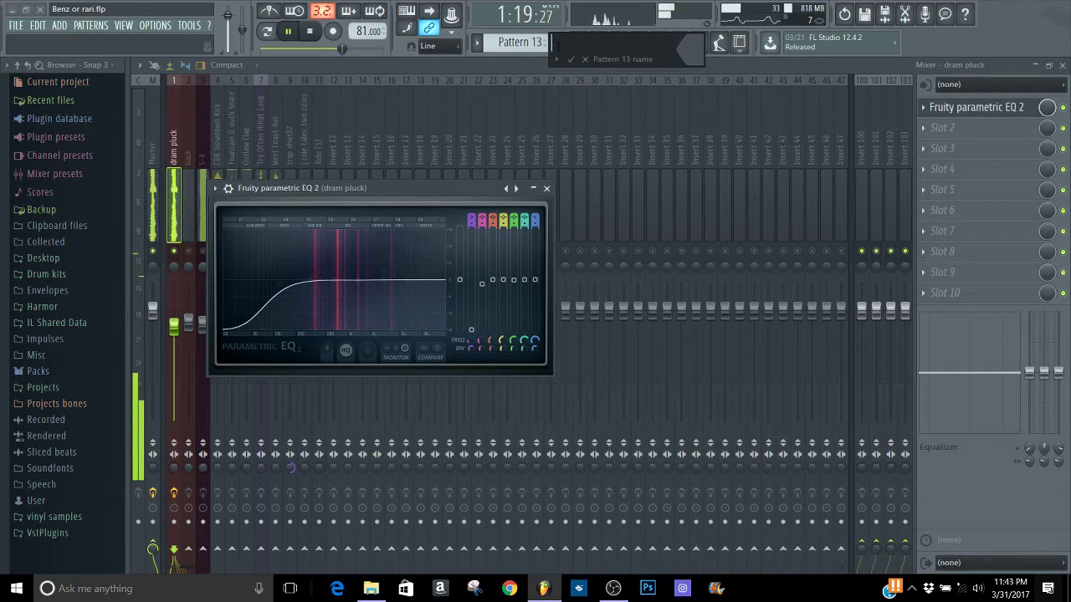
key("Return")
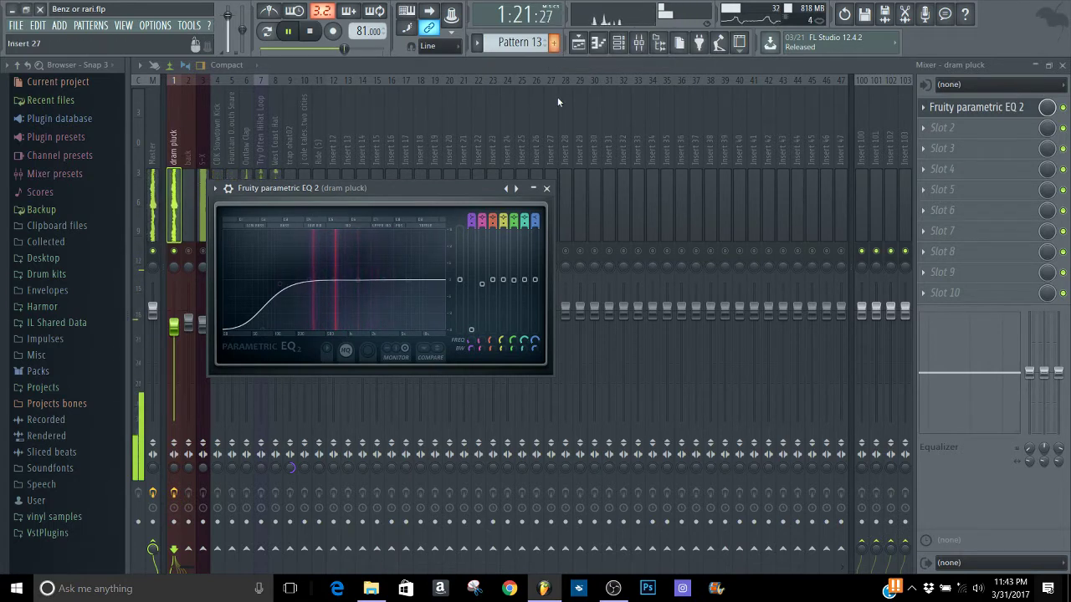
left_click(546, 187)
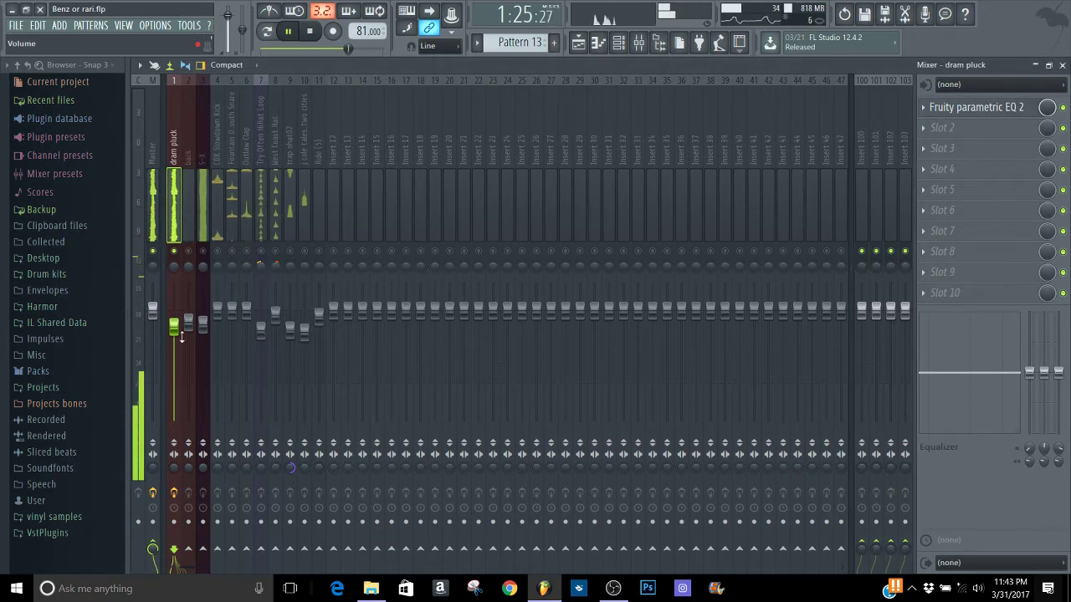
- Toggle the dram pluck track's solo to compare it with the full mix, and solo and select the S-X track
right_click(175, 251)
right_click(175, 252)
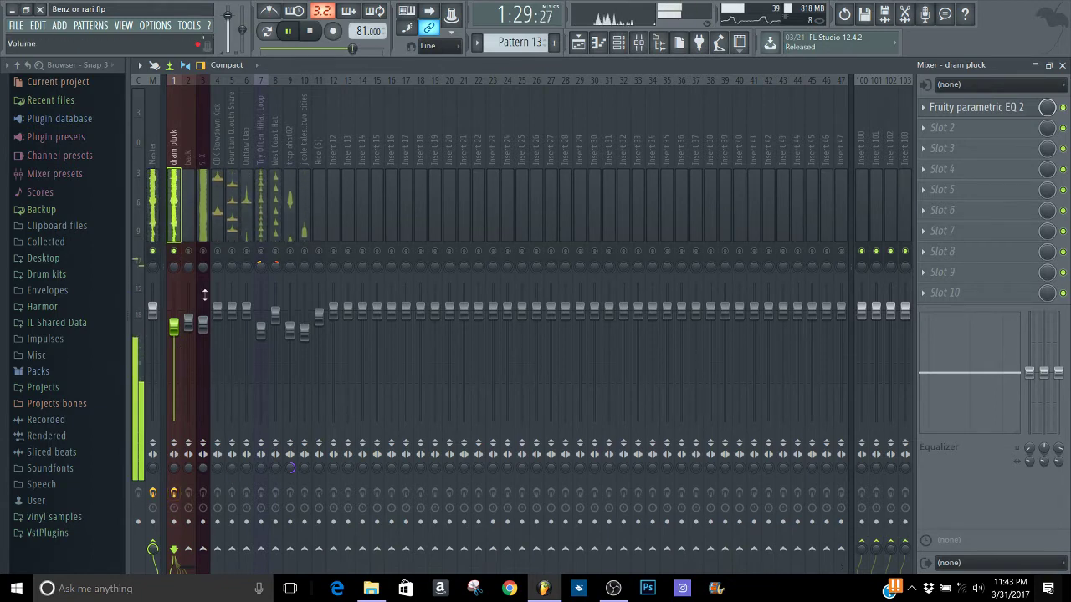
right_click(202, 251)
left_click(202, 221)
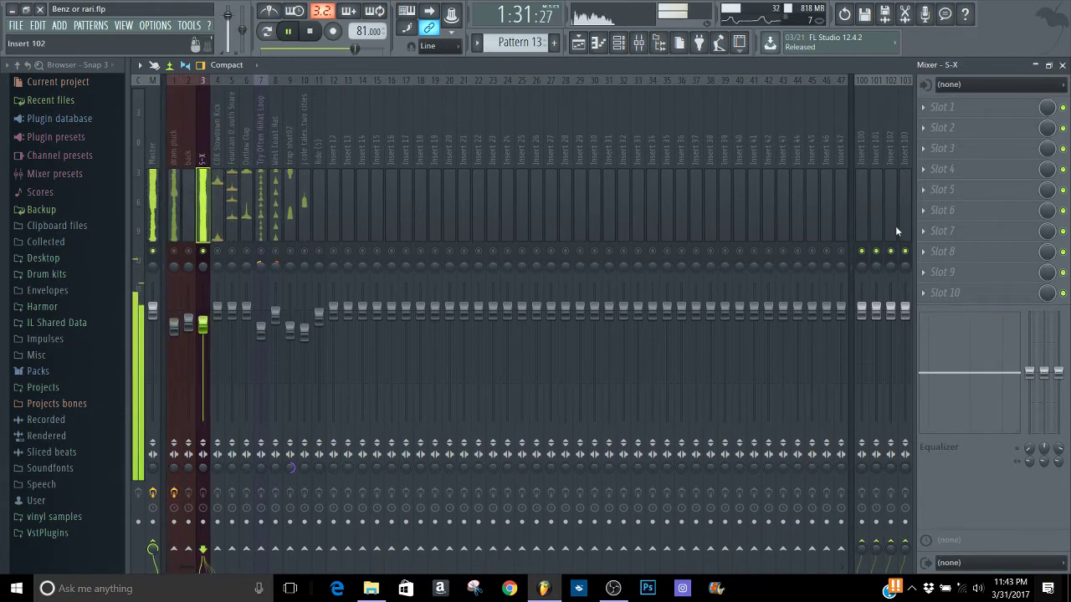
- Load Fruity parametric EQ 2 into the S-X track's first effect slot and close its window without changing the bands
left_click(946, 109)
left_click(928, 151)
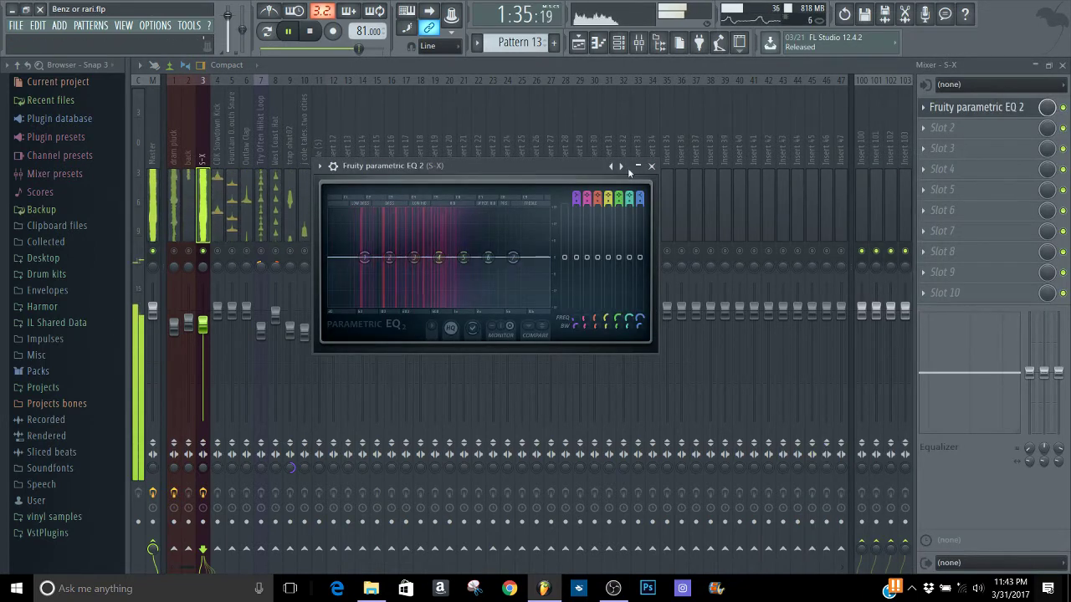
left_click(651, 166)
- Load Fruity Fast Dist into the S-X track's second effect slot and adjust its threshold and pre-amp
left_click(944, 127)
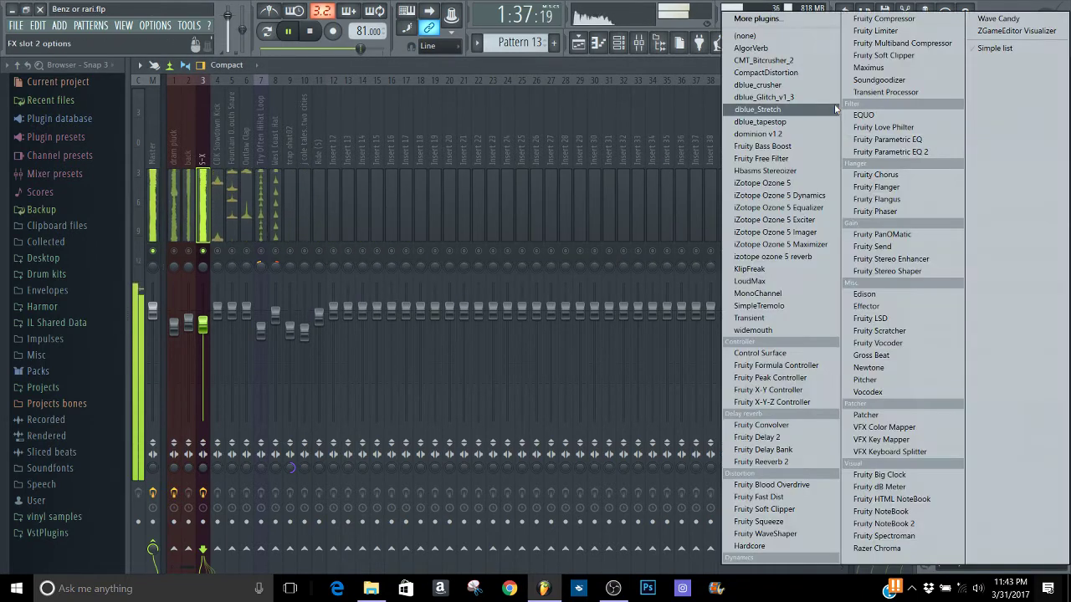
left_click(755, 497)
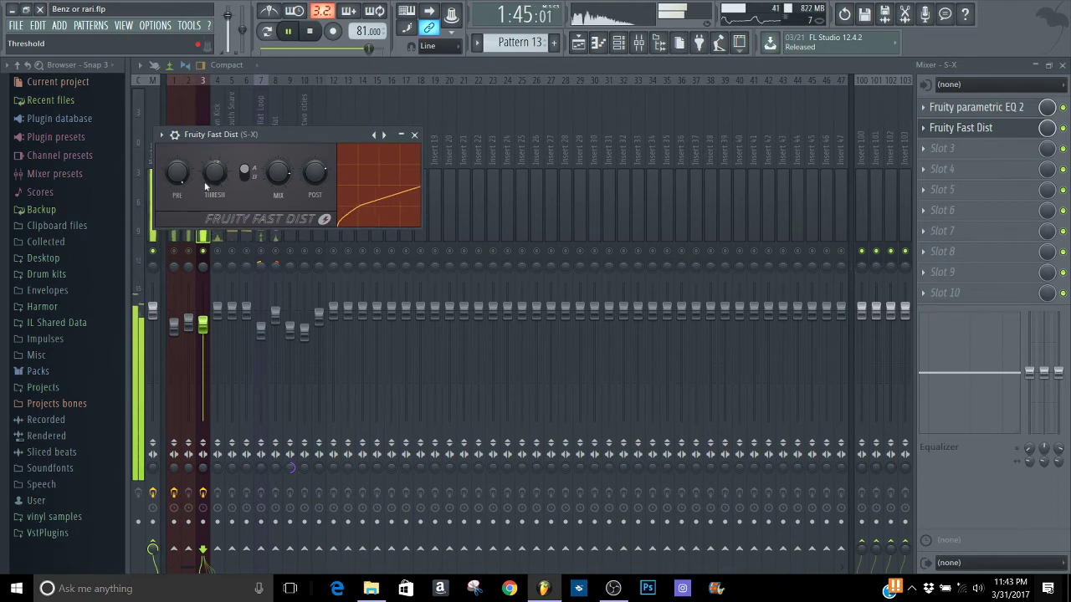
left_click_drag(216, 173, 181, 178)
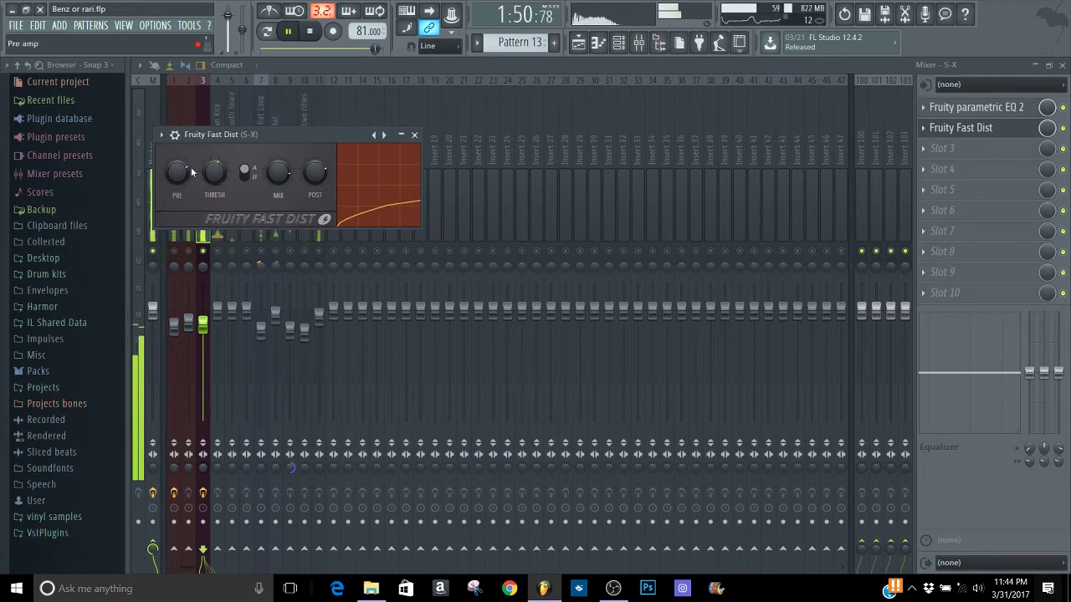
- Compare the S-X track with and without Fruity Fast Dist by bypassing and re-enabling the effect, reopening its settings in between
left_click(1063, 128)
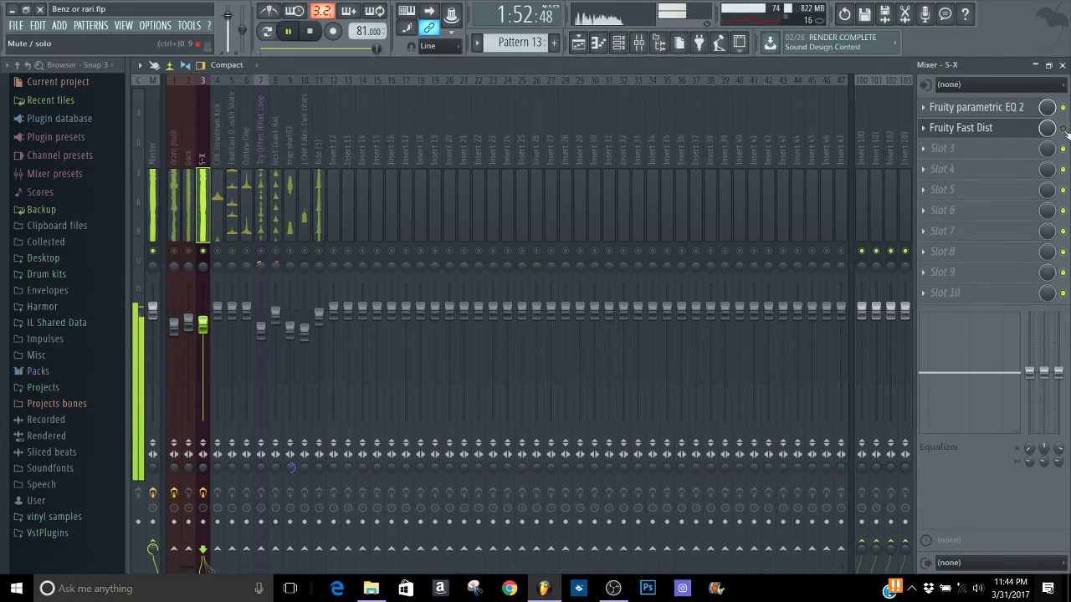
left_click(1063, 129)
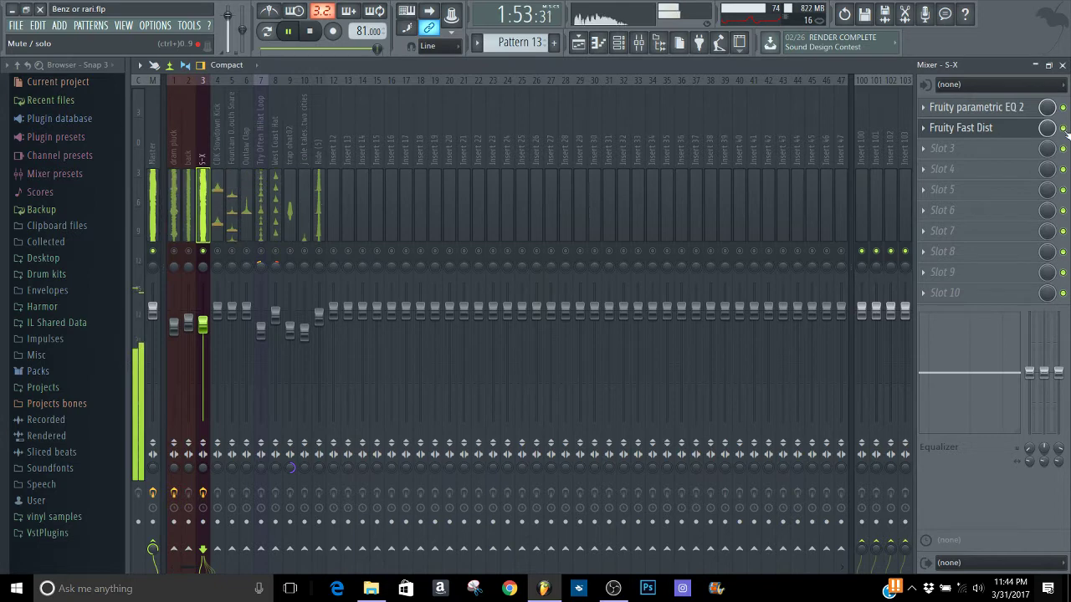
left_click(990, 134)
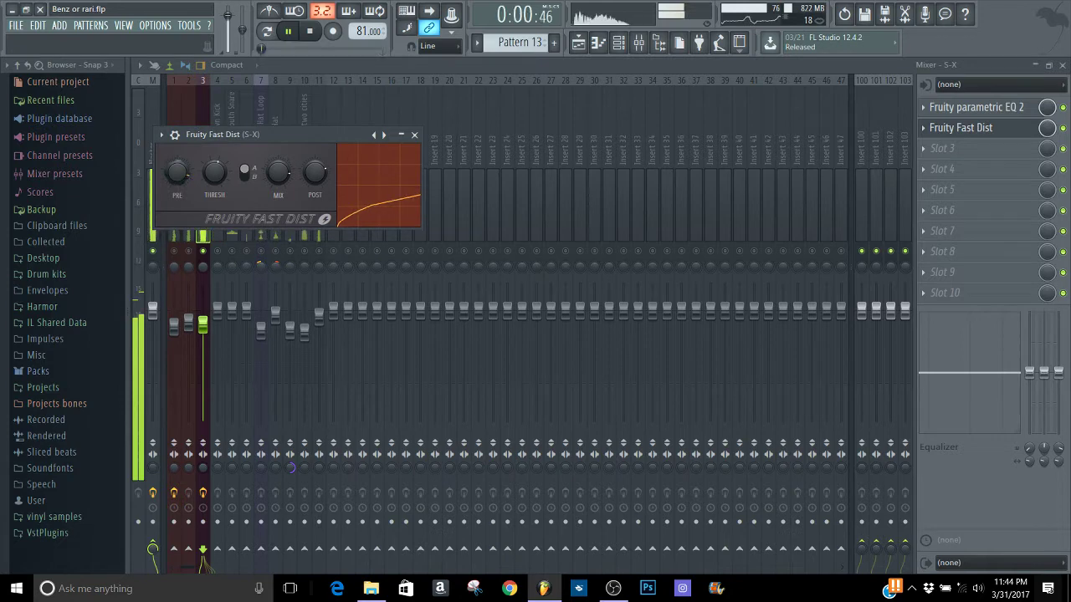
left_click(1063, 129)
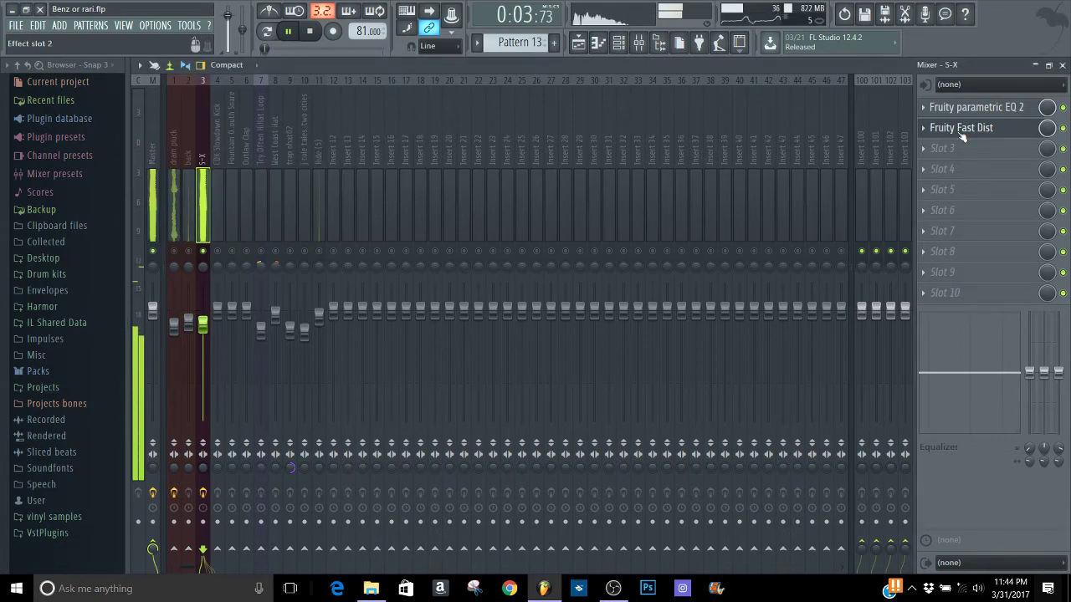
- Return from solo to the full mix, set the dram pluck track's stereo separation to 20% separated, and adjust the S-X track's separation
right_click(203, 251)
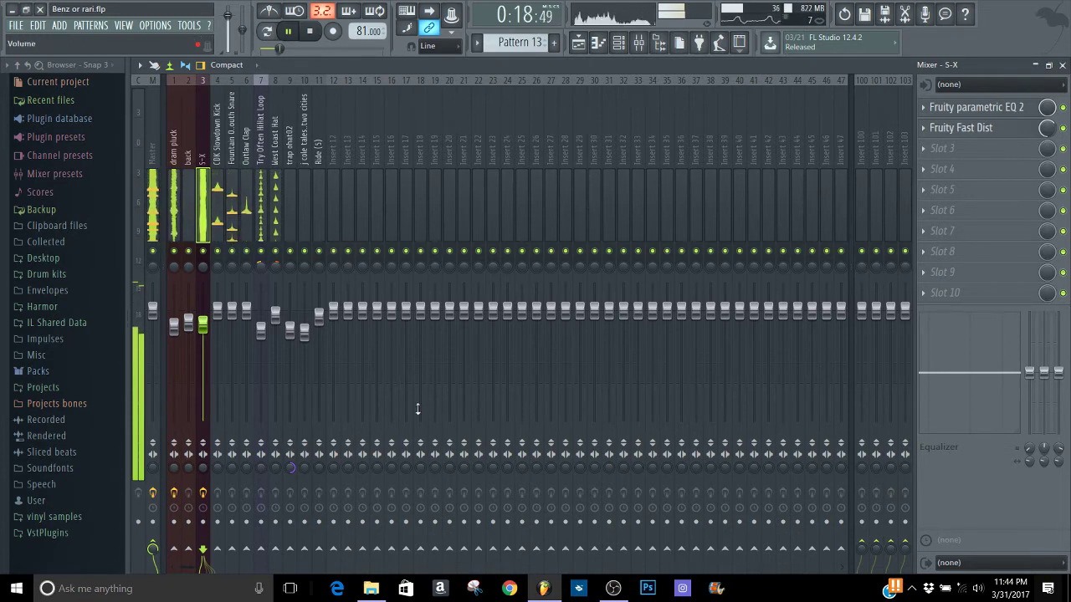
left_click(175, 463)
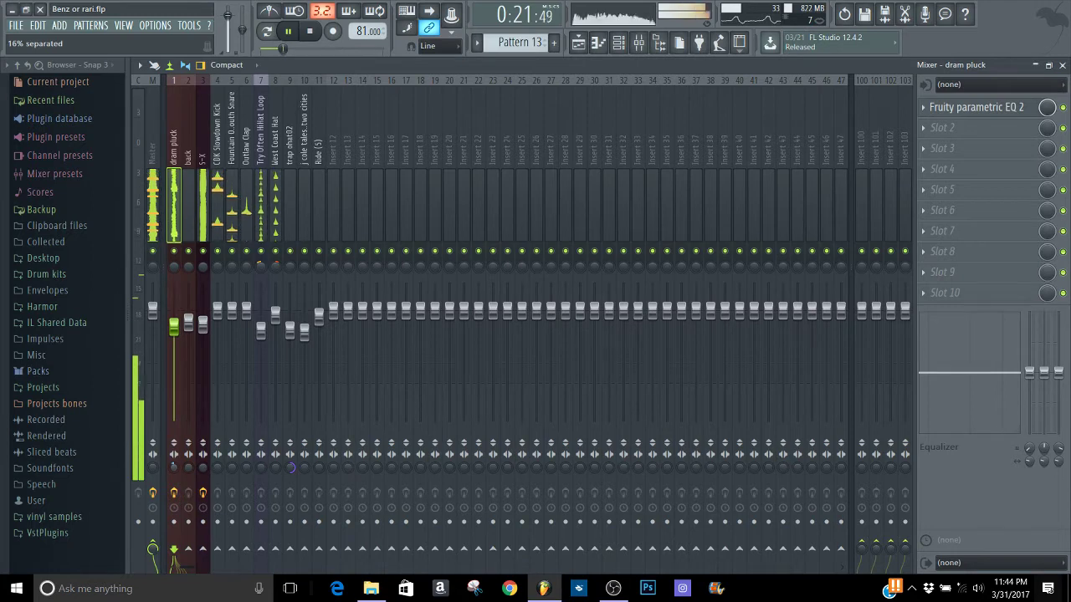
left_click(203, 465)
left_click_drag(202, 466, 202, 447)
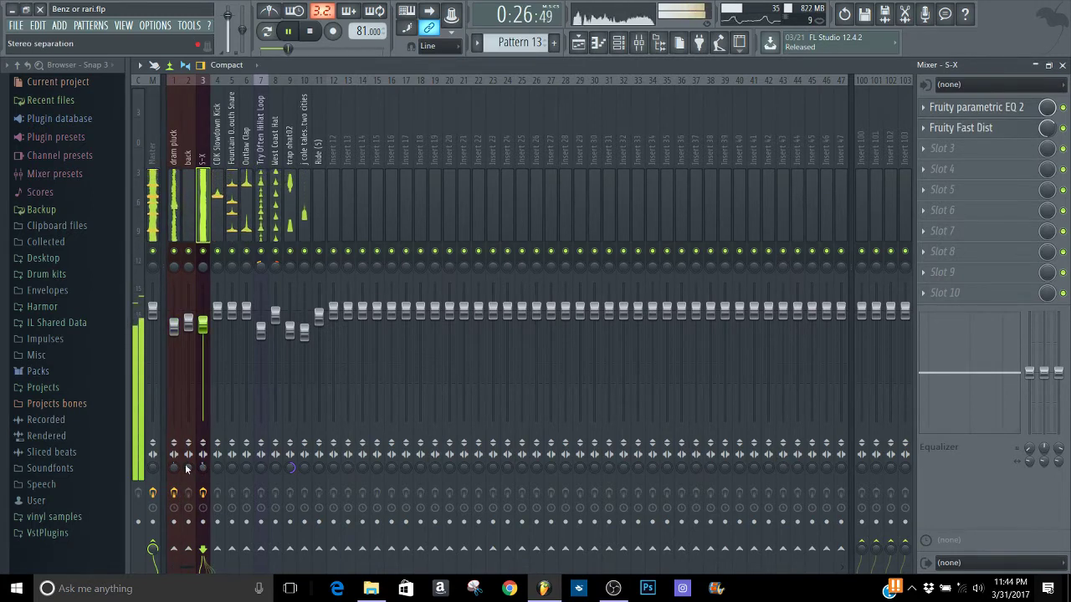
left_click(175, 562)
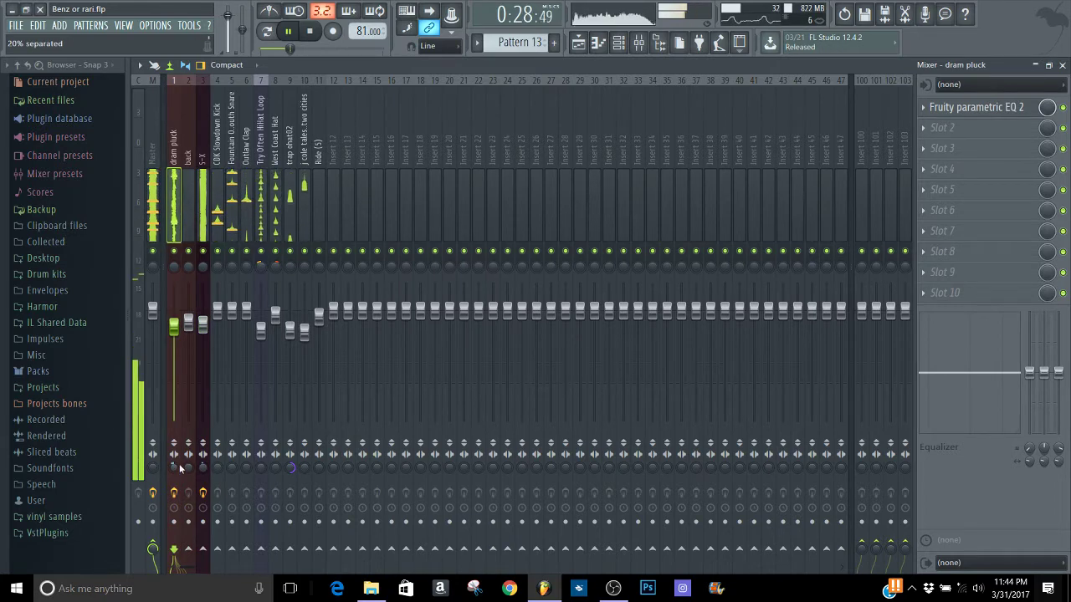
- Remove Fruity parametric EQ 2 from the S-X track's first effect slot
left_click(185, 235)
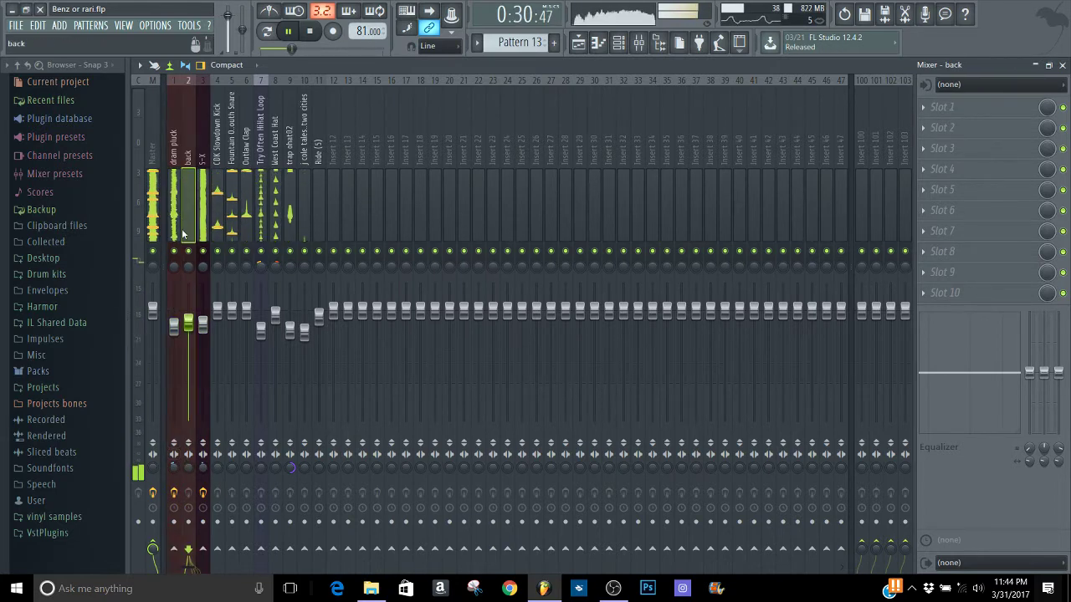
left_click(216, 230)
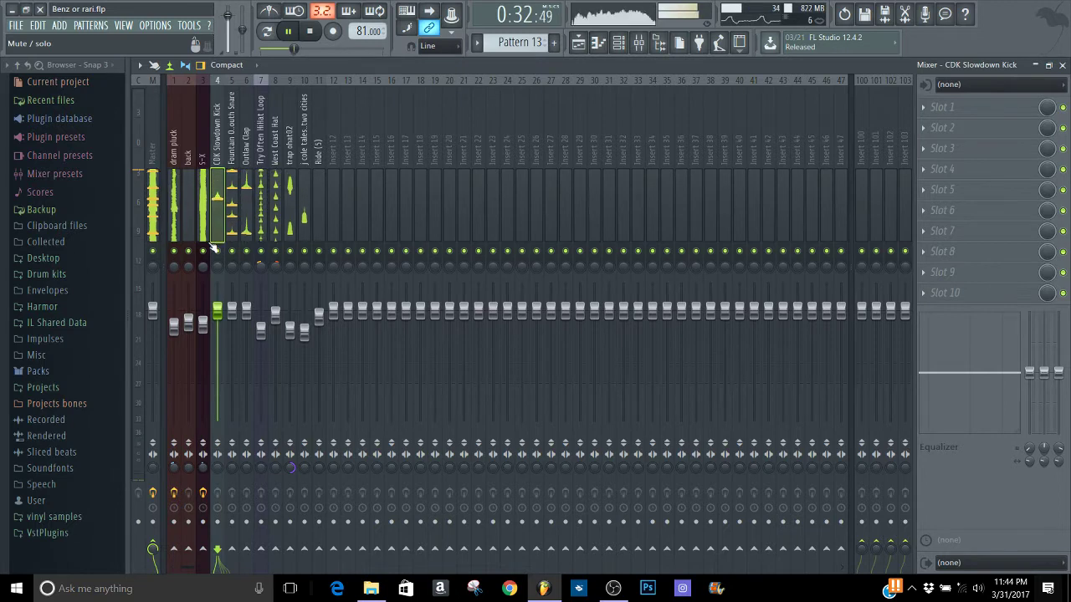
left_click(189, 213)
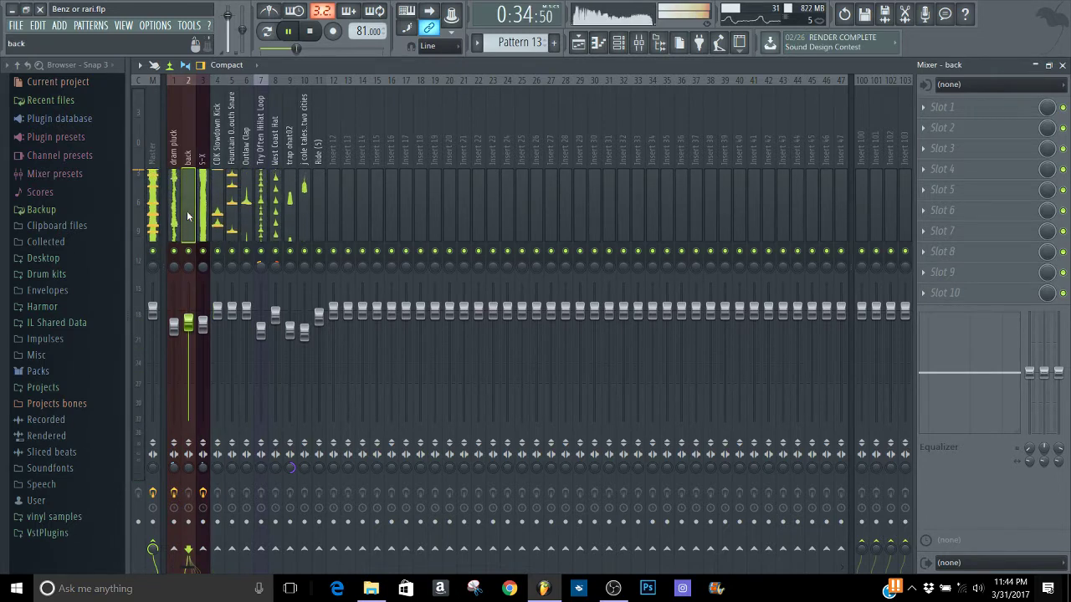
left_click(202, 209)
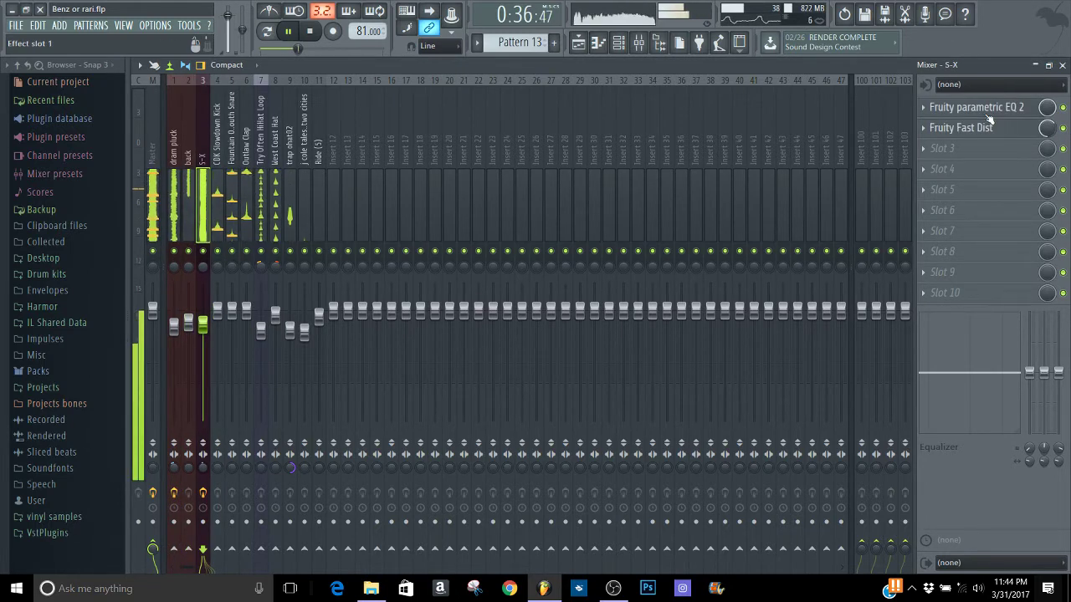
left_click(923, 107)
mouse_move(939, 127)
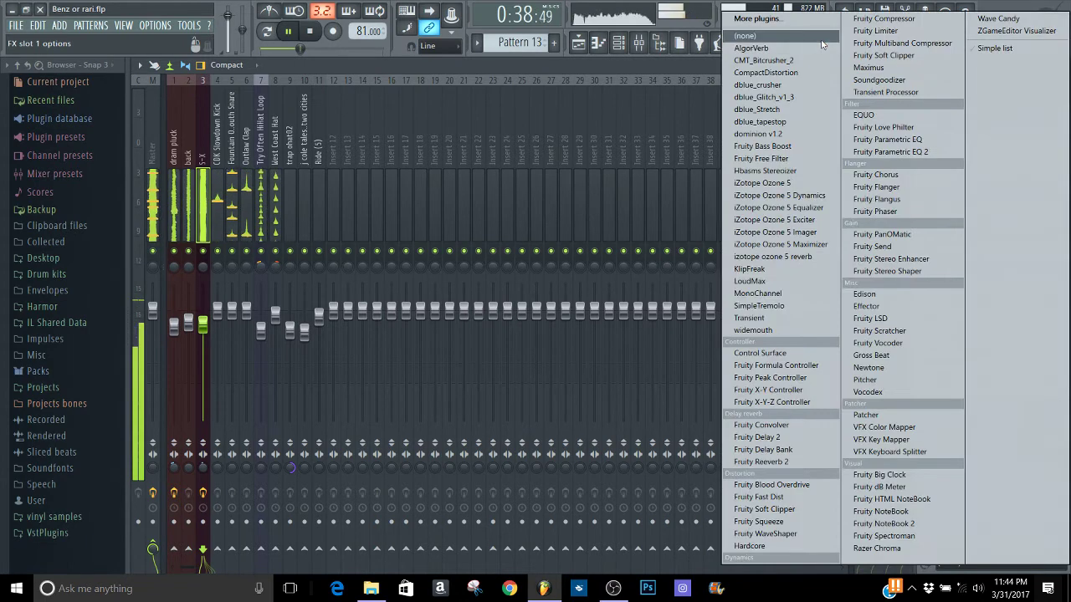
left_click(803, 38)
- Solo the back track, load Fruity parametric EQ 2 into its first slot, cut the lows, and move band 2 to about 810 Hz
left_click(188, 209)
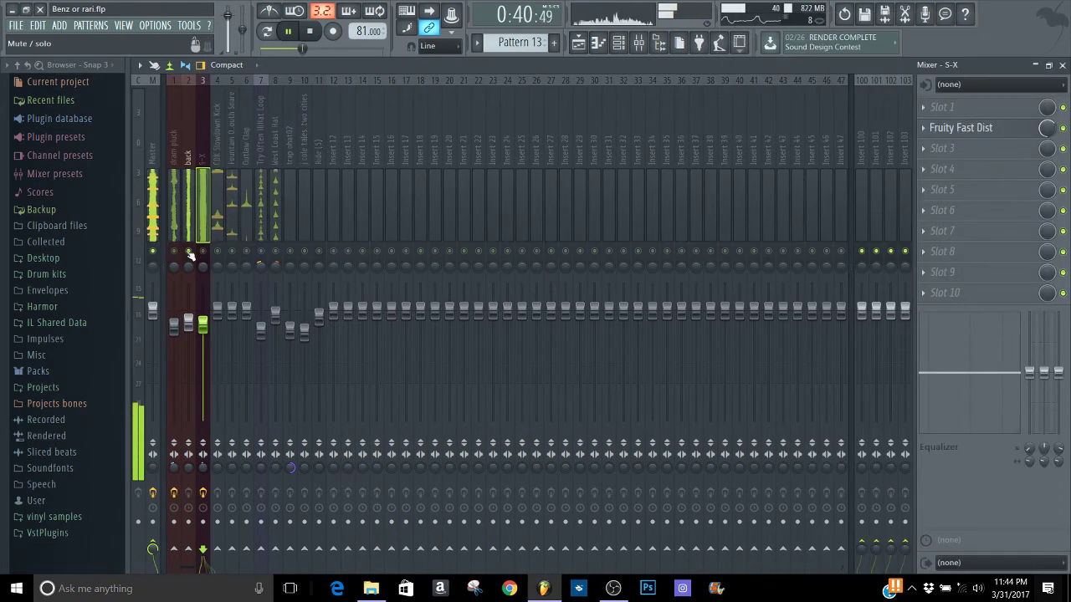
left_click(937, 107)
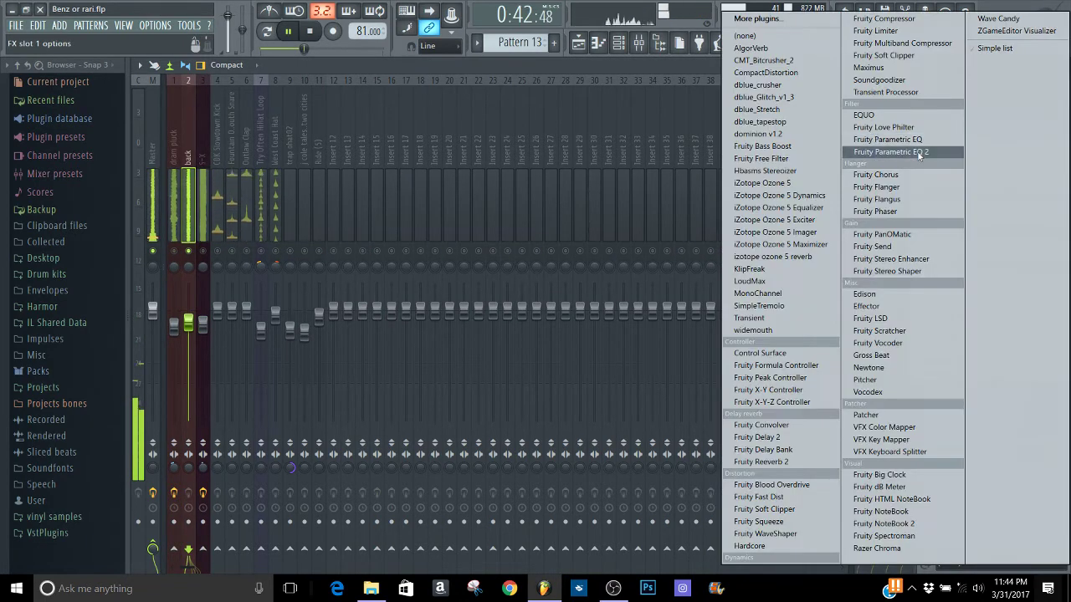
left_click(890, 152)
left_click_drag(297, 317, 368, 375)
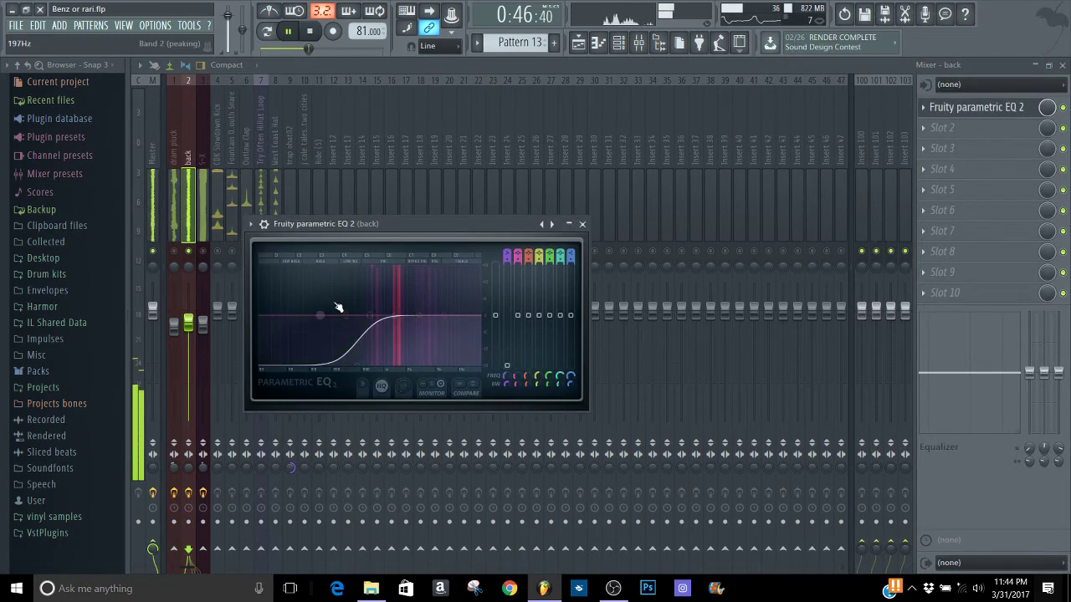
left_click_drag(343, 314, 431, 311)
left_click_drag(344, 315, 381, 317)
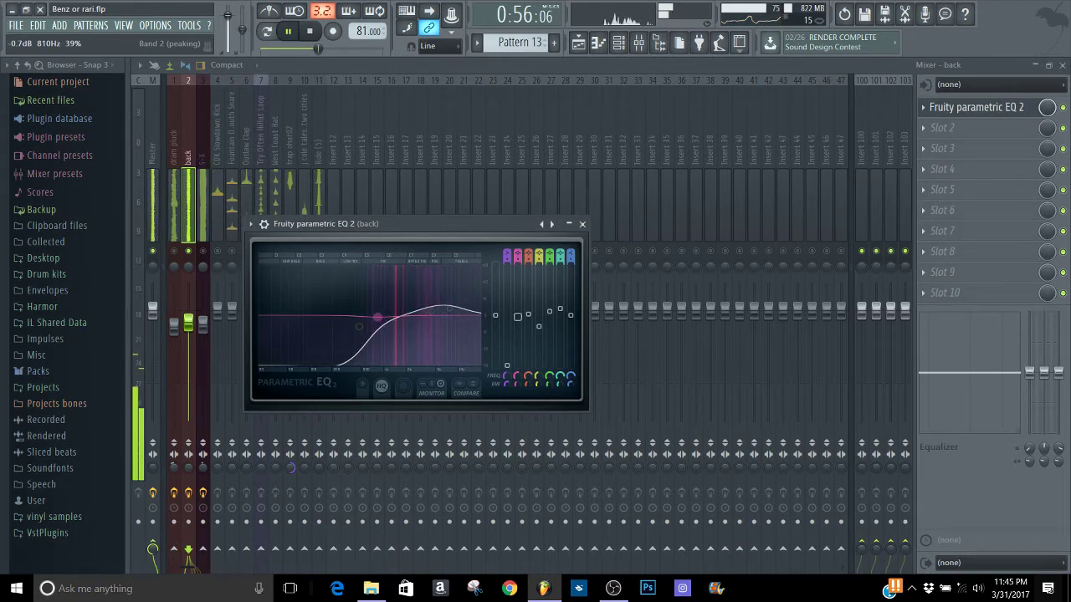
- Switch the back track's EQ to its comparison state and move playlist playback to bar 13, where the back pattern starts
left_click(473, 391)
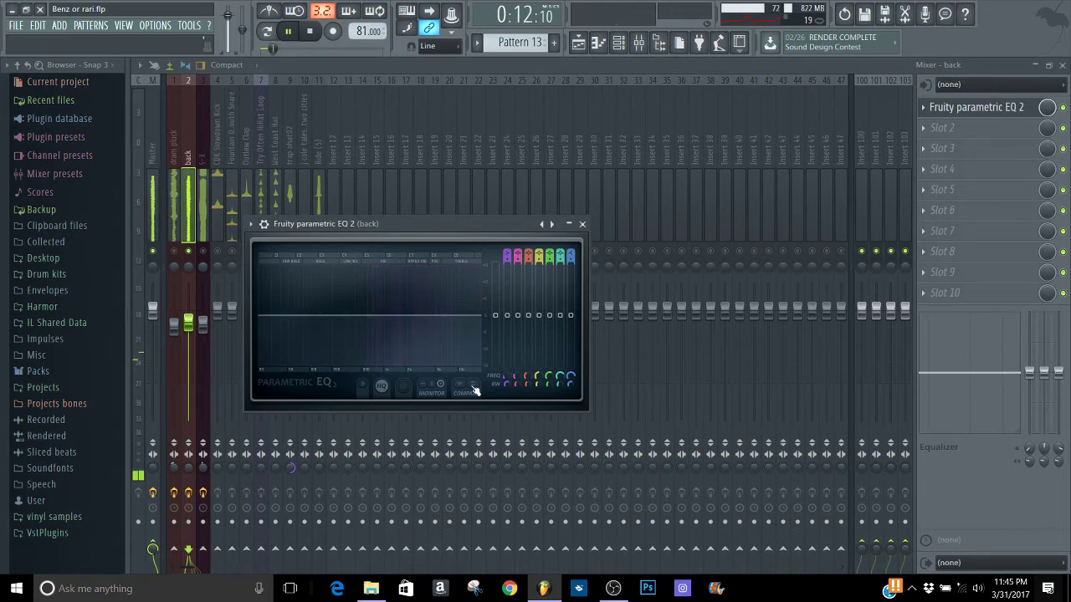
key("F5")
left_click(385, 95)
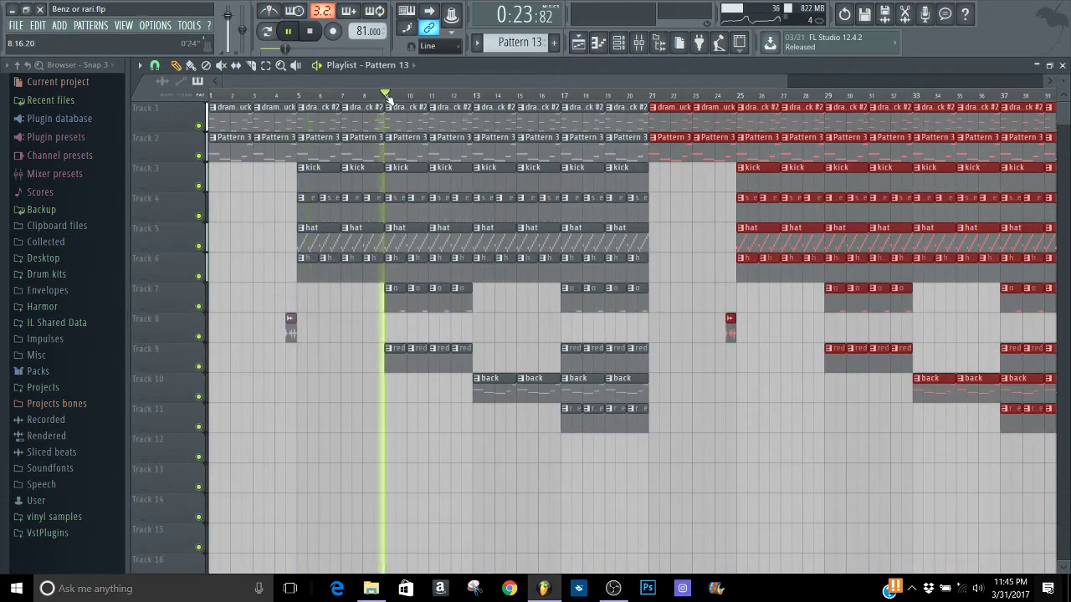
left_click(475, 95)
left_click(638, 44)
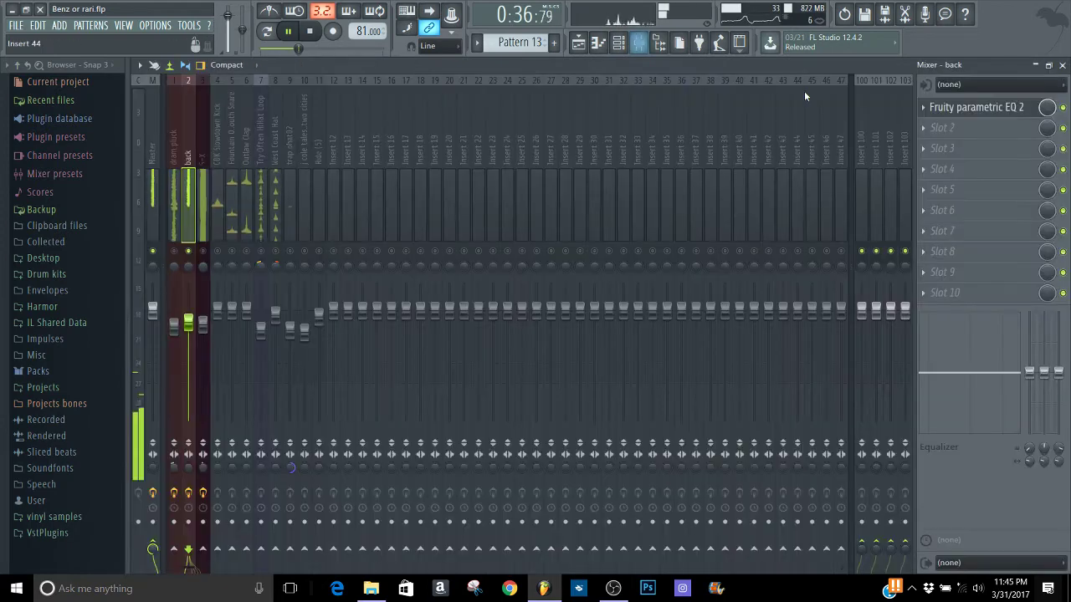
- Reopen the back track's EQ, shift band 1's low cut to a lower frequency and band 2 to a higher one, and close it
left_click(1000, 112)
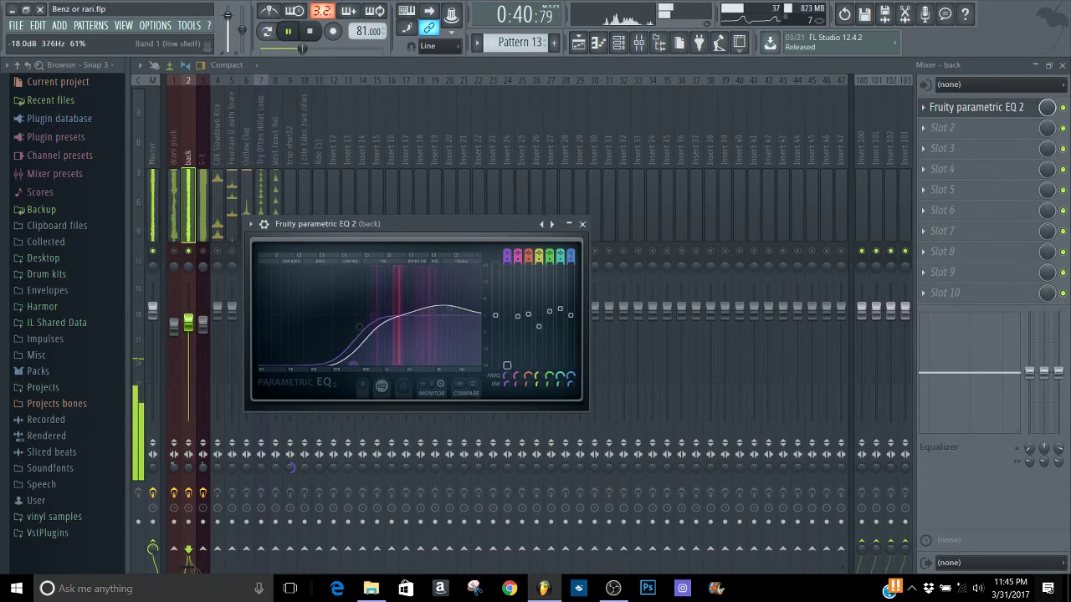
left_click_drag(353, 365, 344, 364)
left_click_drag(373, 316, 396, 314)
left_click(582, 223)
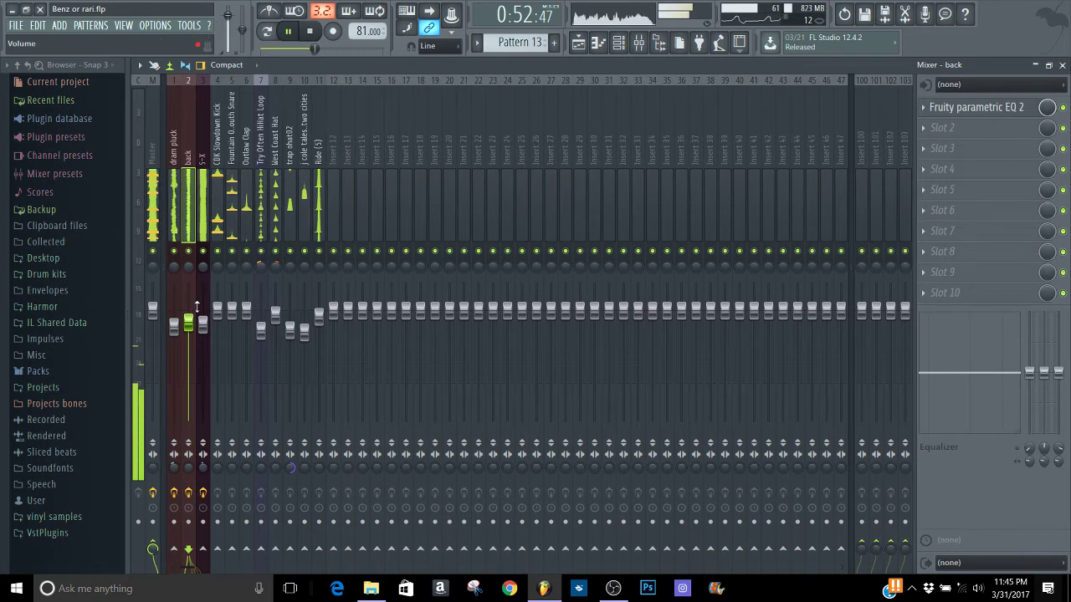
- Toggle the back track's solo to compare it with the full mix, and solo the dram pluck track
right_click(189, 252)
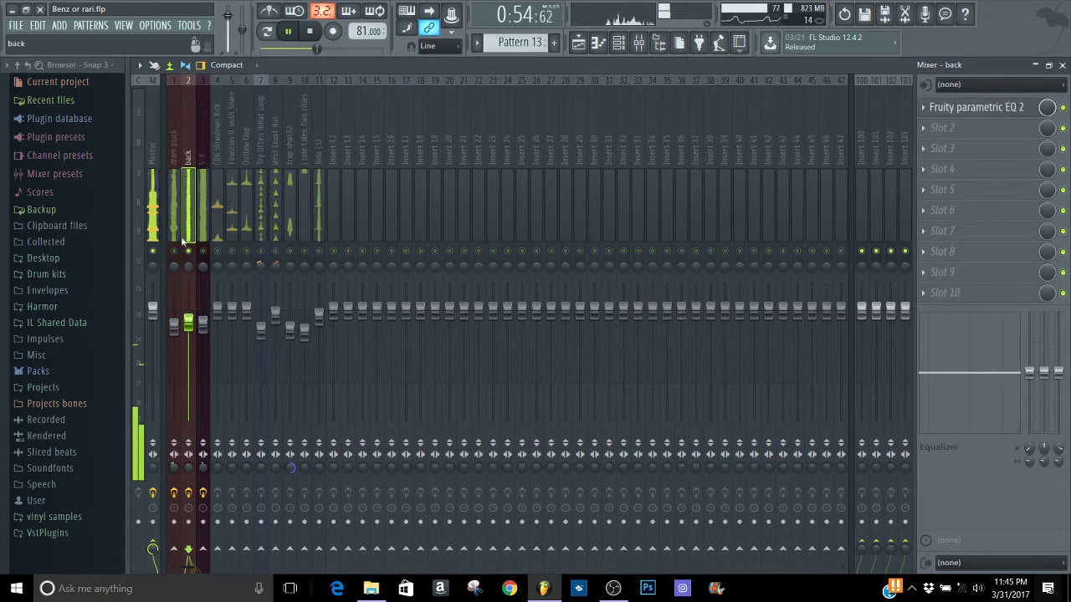
right_click(186, 250)
right_click(186, 250)
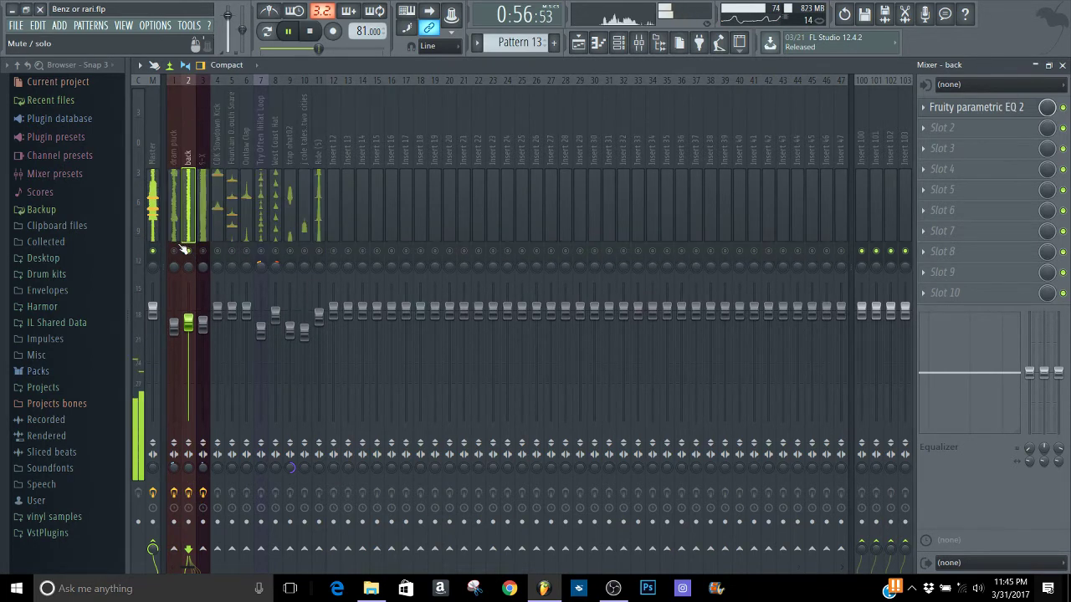
left_click(174, 251)
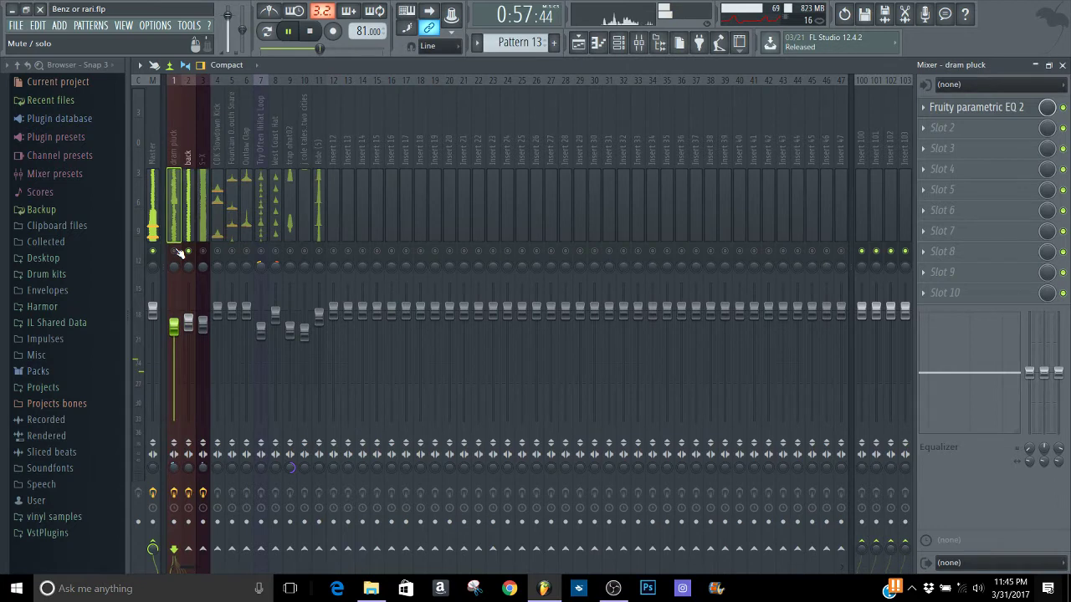
right_click(175, 252)
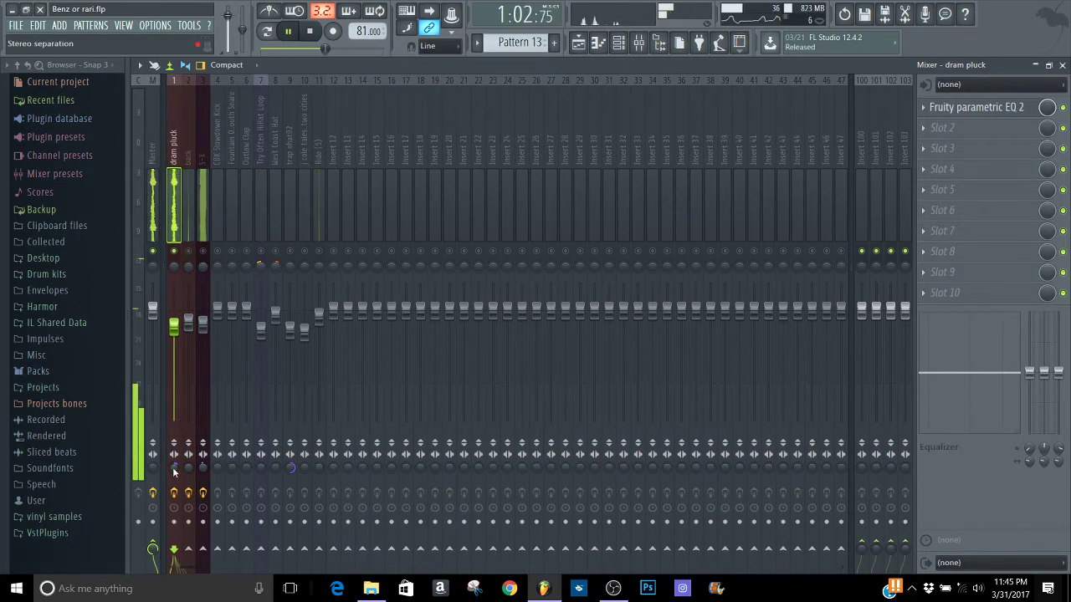
- Solo the back track and load Fruity Stereo Enhancer into its second effect slot with a phase offset of about 11.3 ms right
right_click(188, 251)
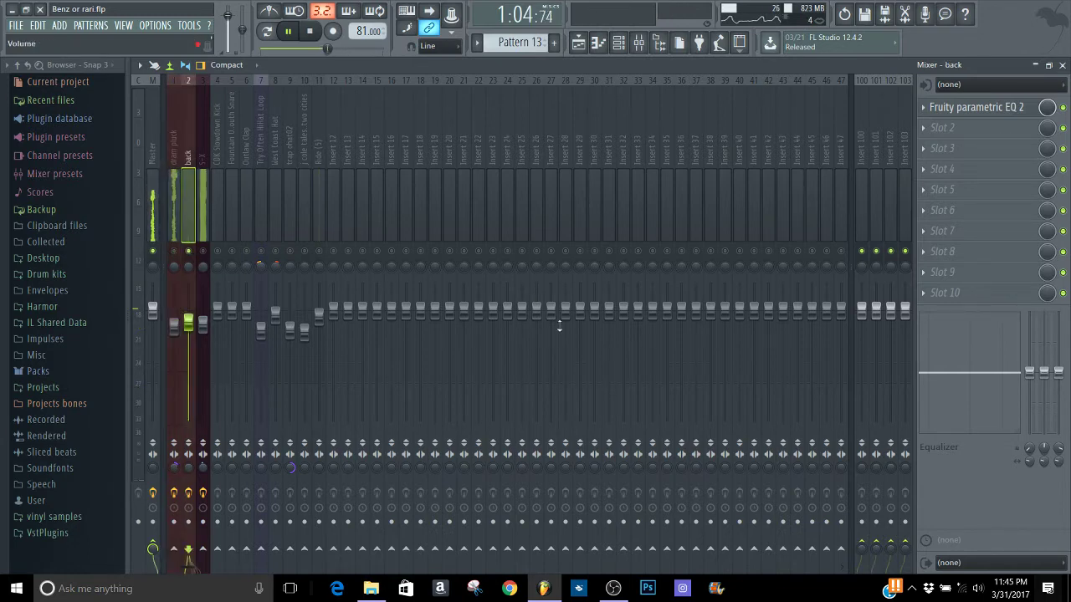
left_click(962, 148)
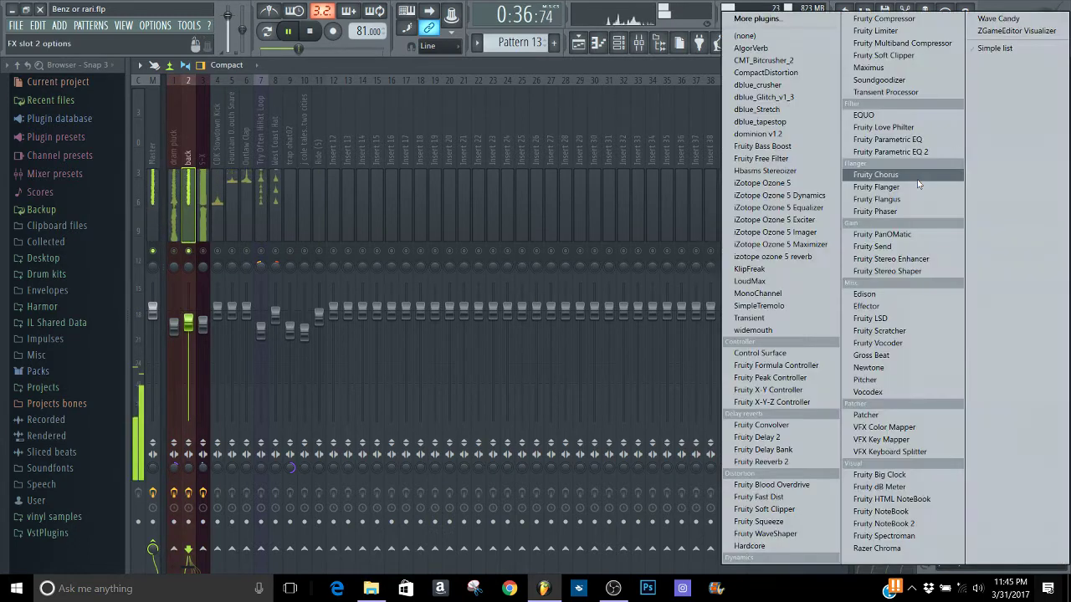
left_click(907, 232)
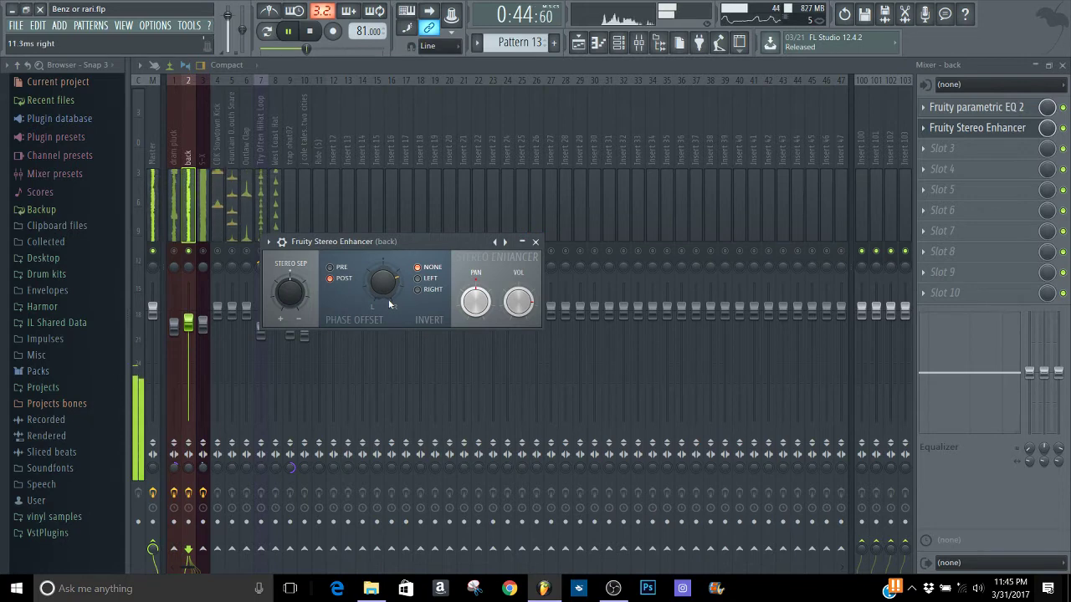
left_click(535, 241)
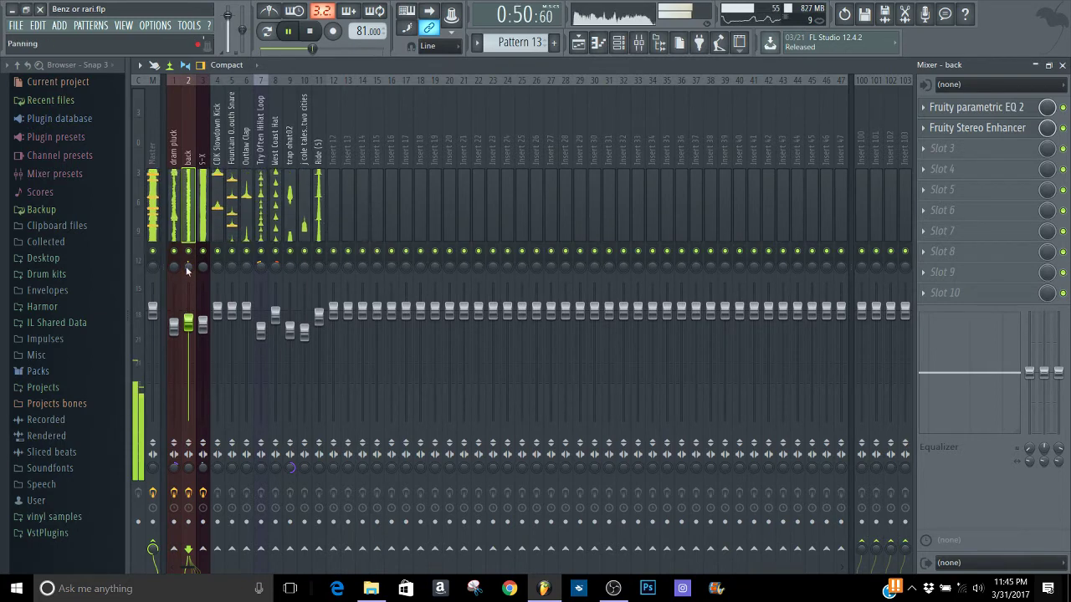
- Select the CDK Slowdown Kick track and solo it to hear the kick alone
left_click(200, 240)
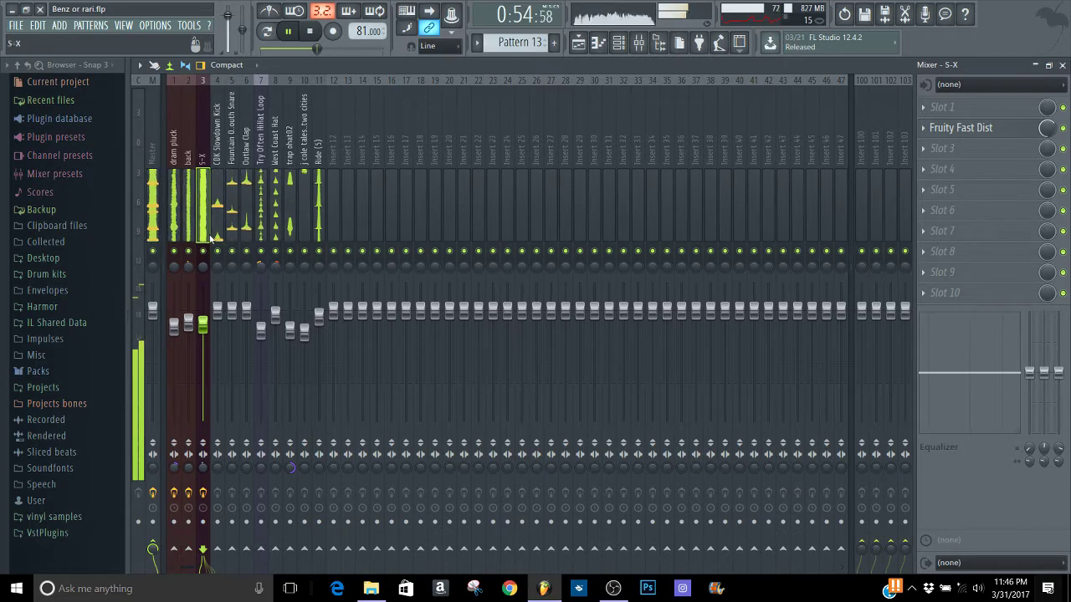
left_click(216, 219)
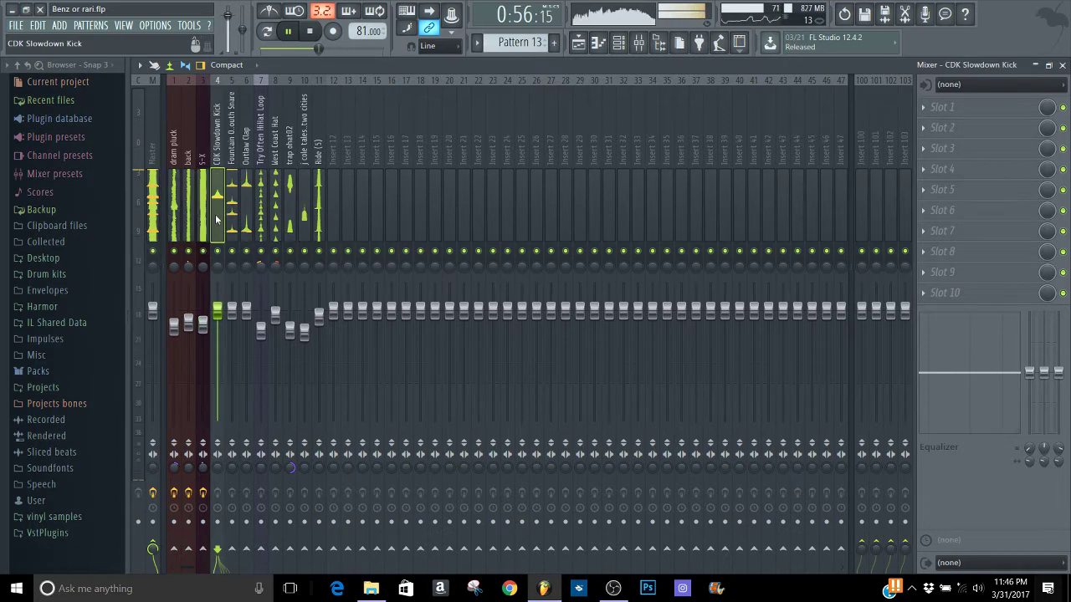
right_click(218, 251)
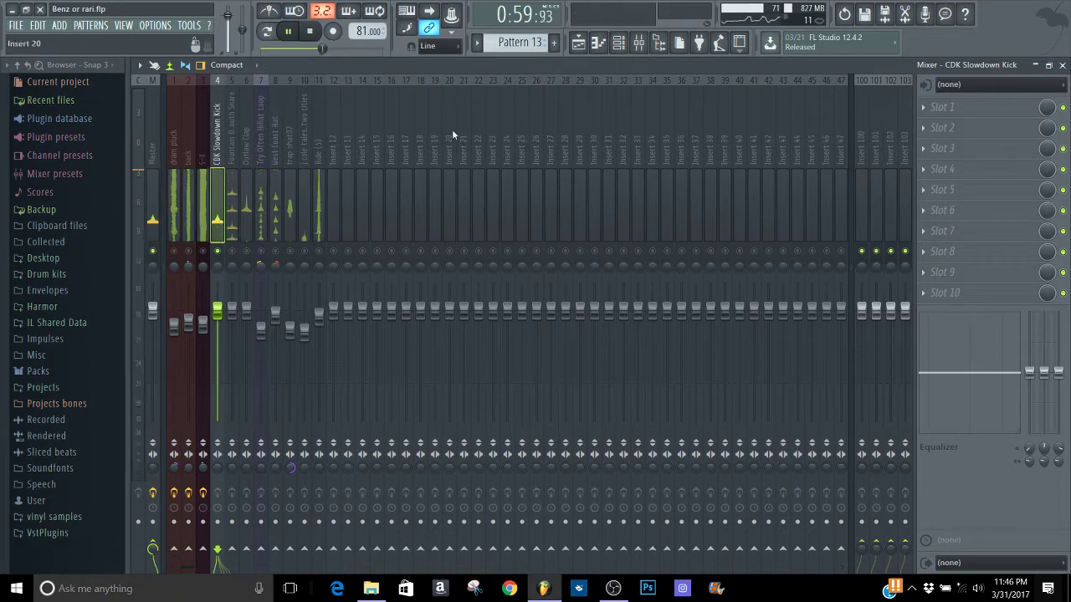
- Rename Pattern 13 as "kick sounds just fine i dont really bother drums that much"
key("F2")
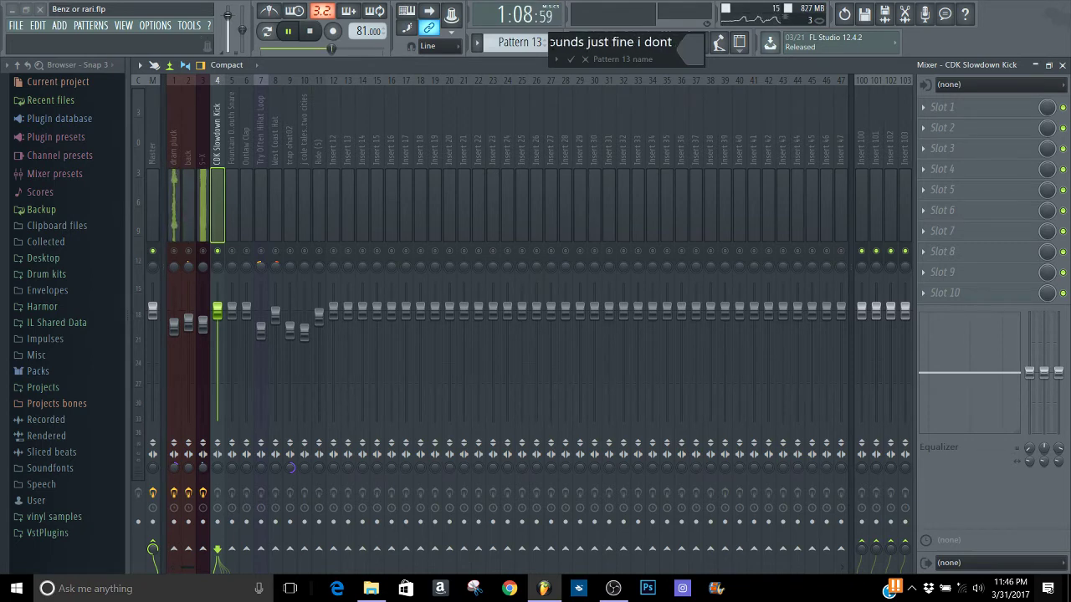
type("ly bot")
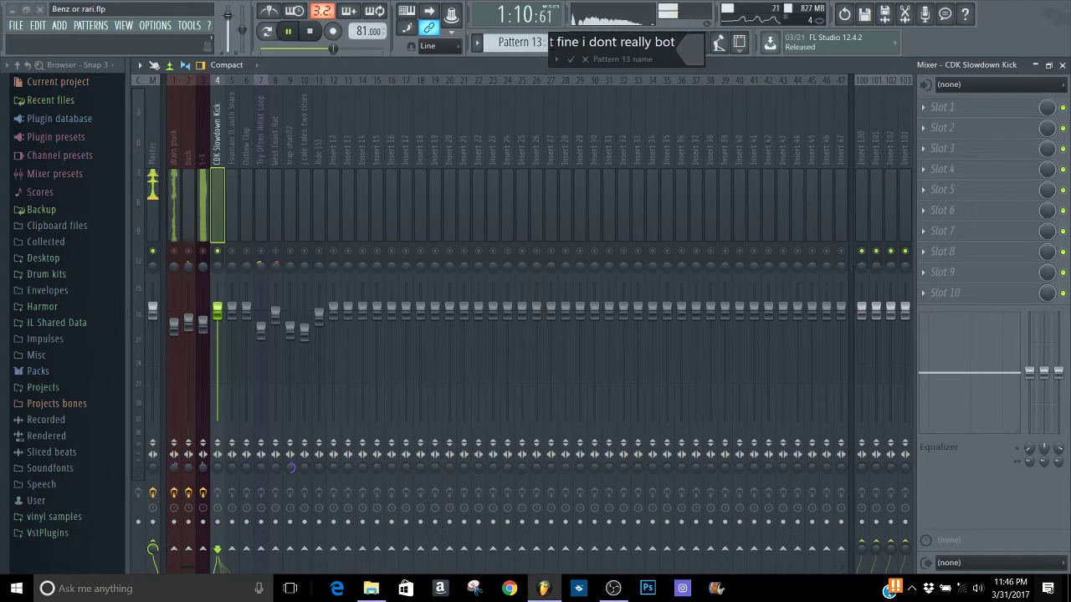
type("her dr")
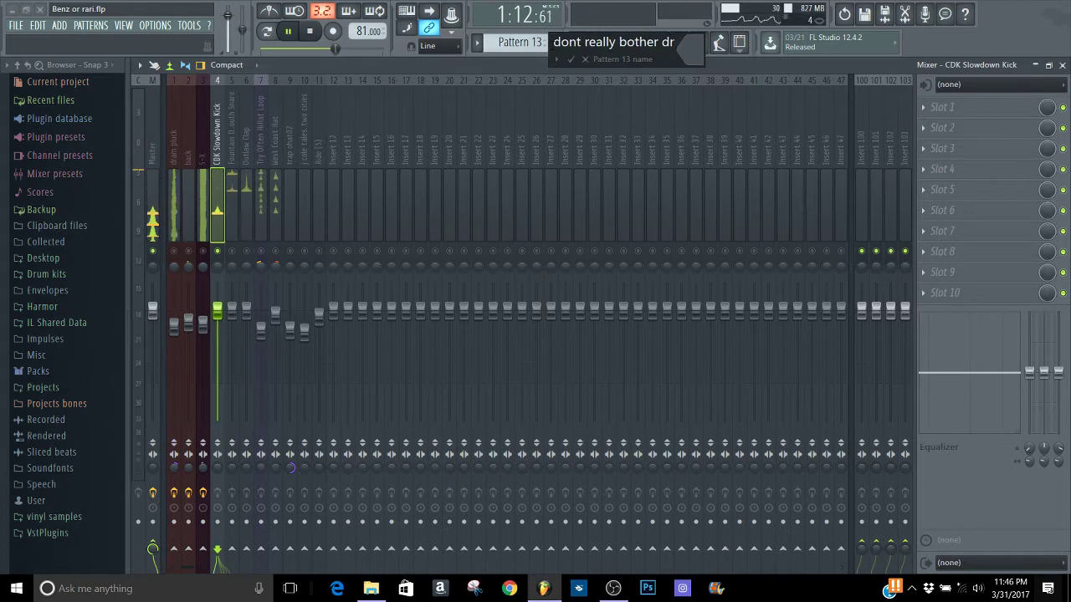
type("ums that")
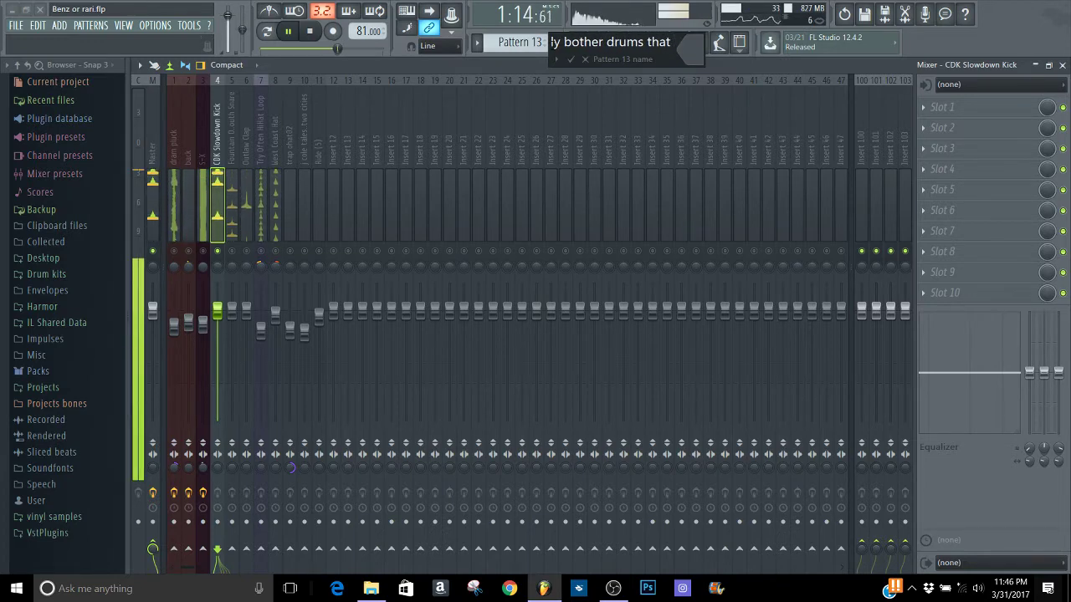
type(" musc")
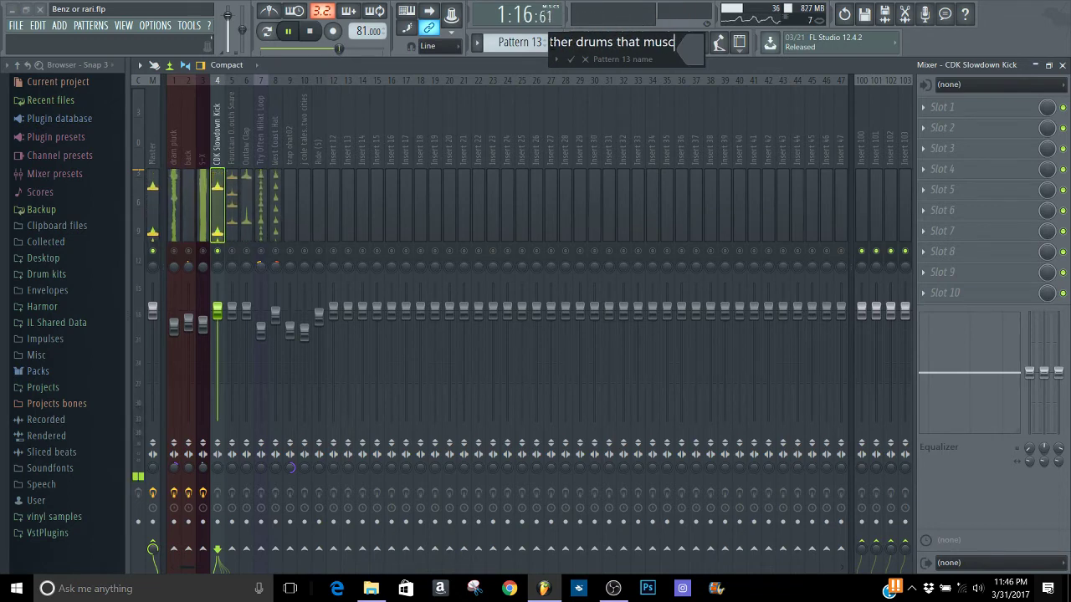
key("BackSpace")
key("BackSpace")
type("ch")
key("Return")
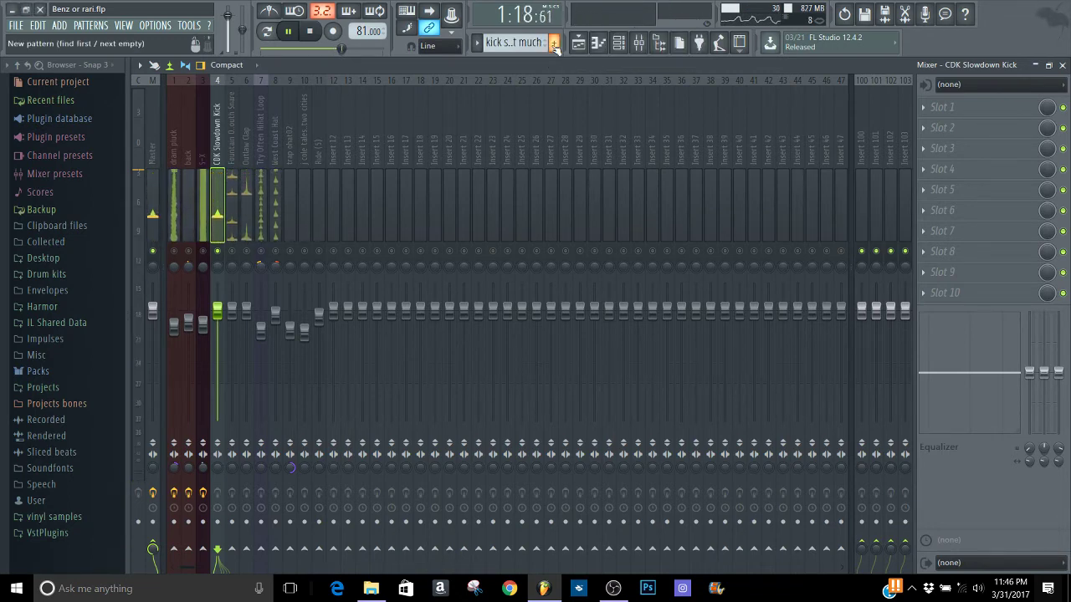
- Pull the CDK Slowdown Kick's built-in high EQ band down to -18 while the full mix plays, and solo the kick again
right_click(218, 252)
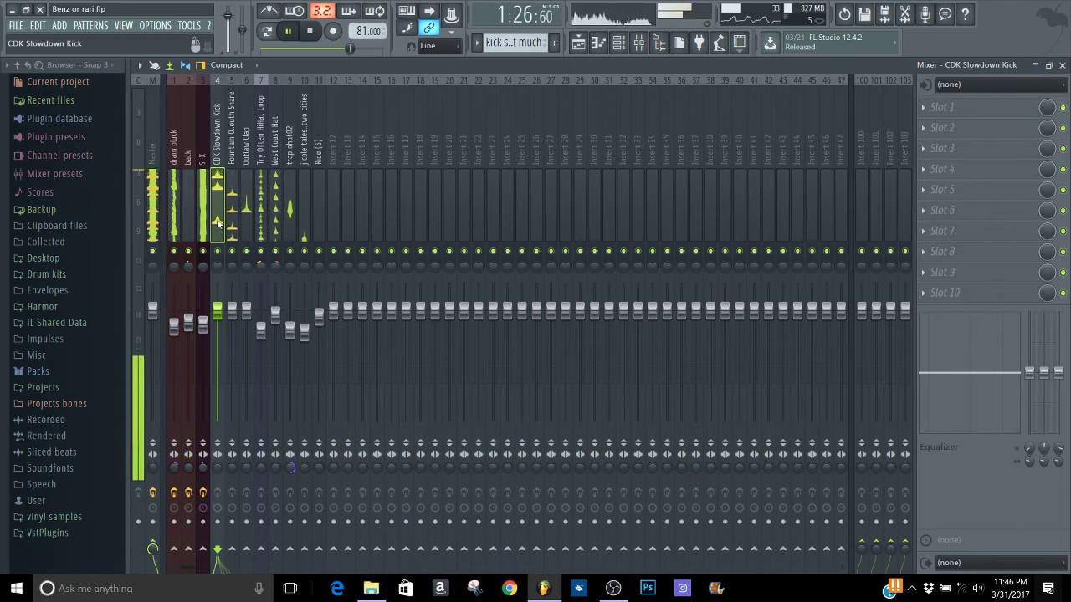
left_click_drag(1057, 371, 1052, 491)
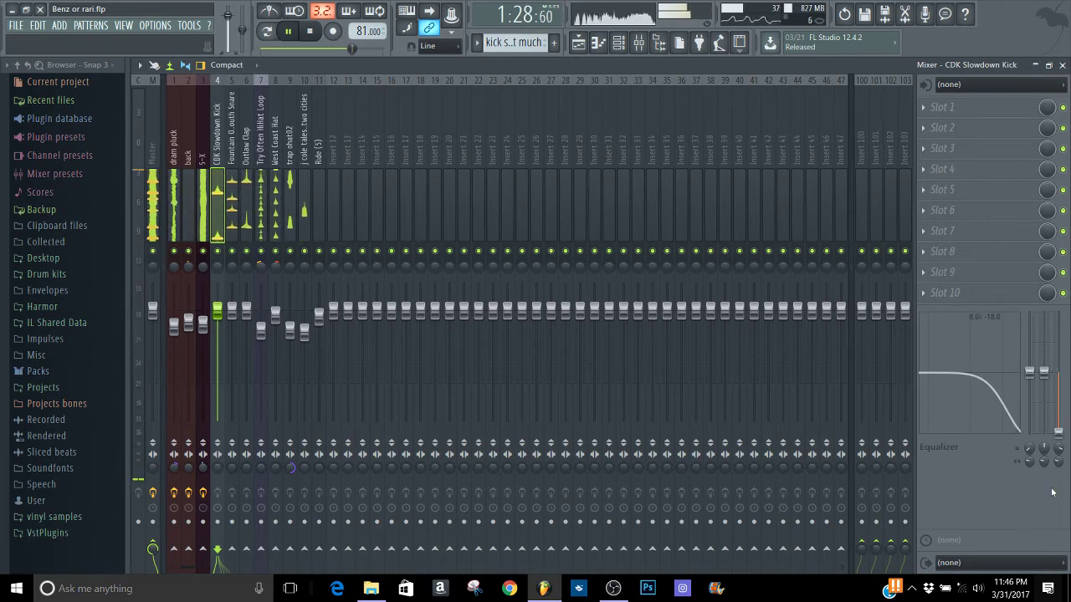
right_click(217, 251)
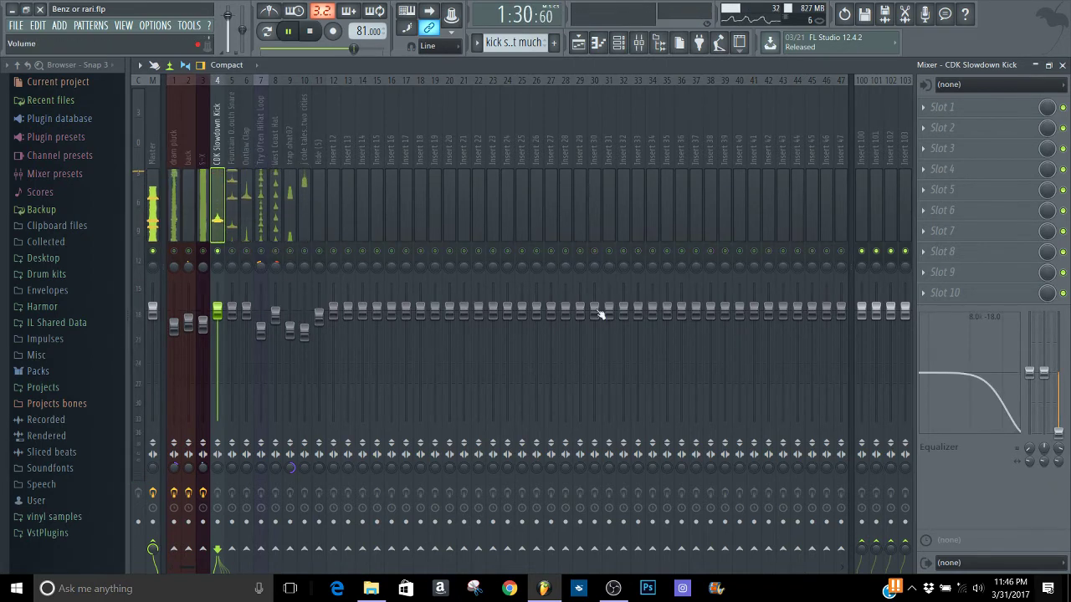
- Solo the Fountain Of Youth Snare track and load Fruity parametric EQ 2 into its first effect slot
right_click(231, 253)
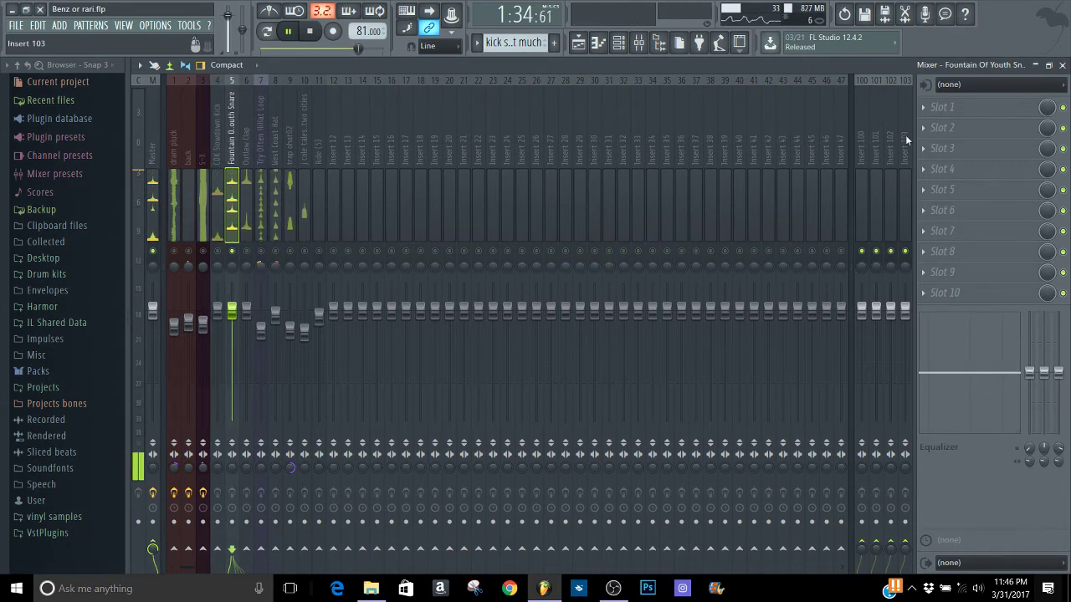
left_click(946, 108)
left_click(928, 149)
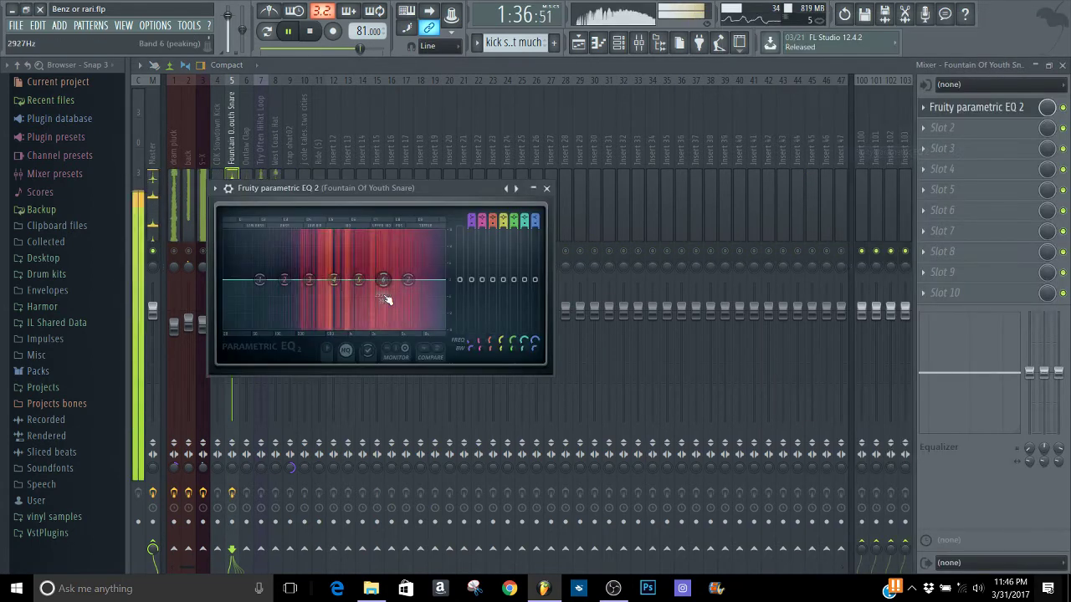
- Roll off the snare's low end by dropping EQ band 1 fully and easing band 2 down, and toggle the EQ to compare
left_click_drag(260, 281, 266, 327)
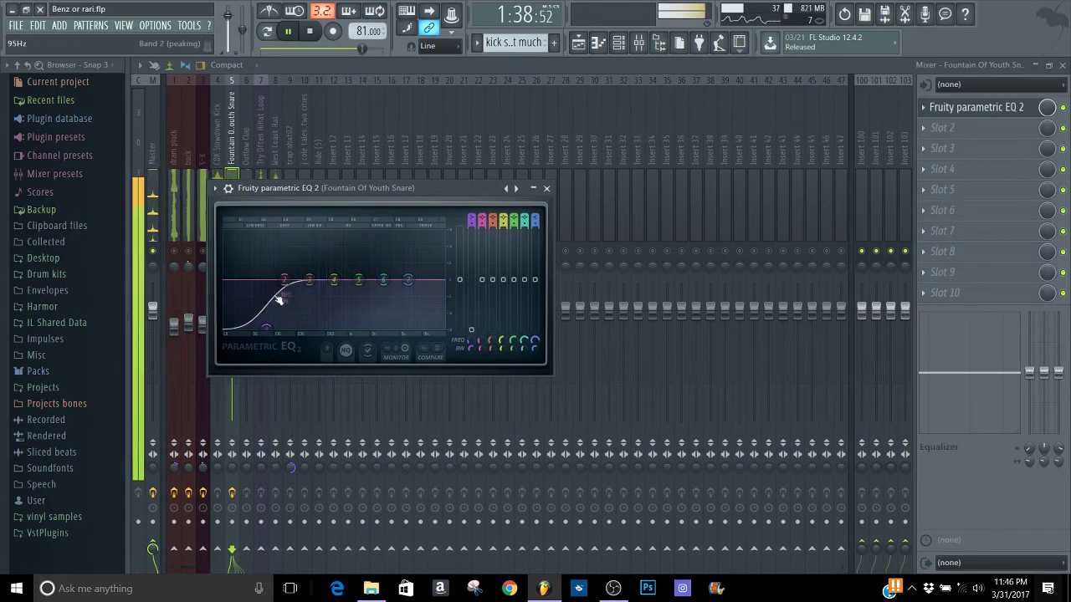
left_click_drag(284, 281, 332, 281)
left_click(368, 351)
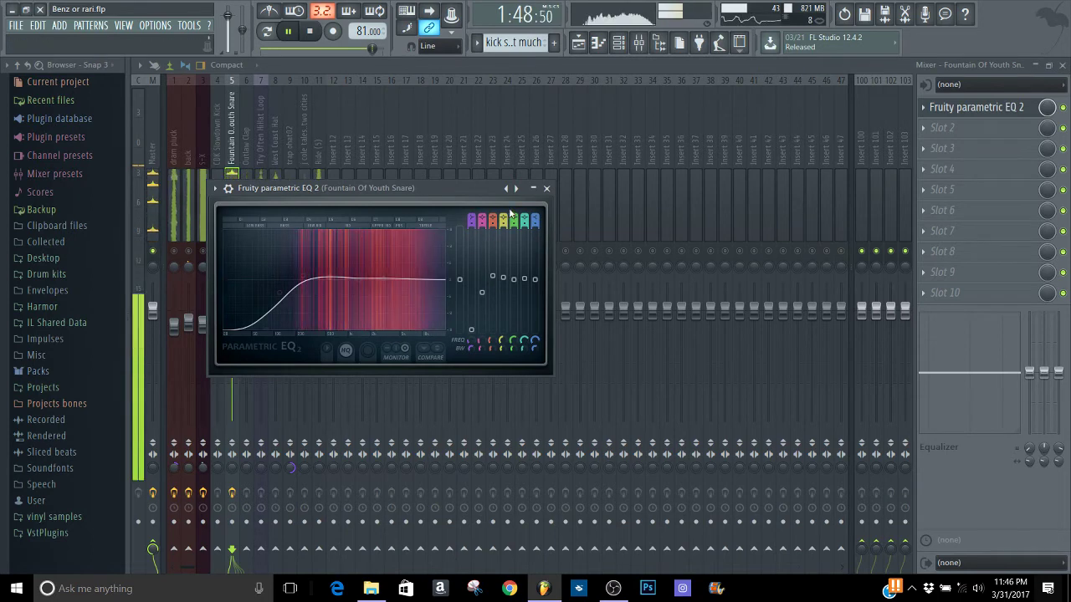
left_click(546, 187)
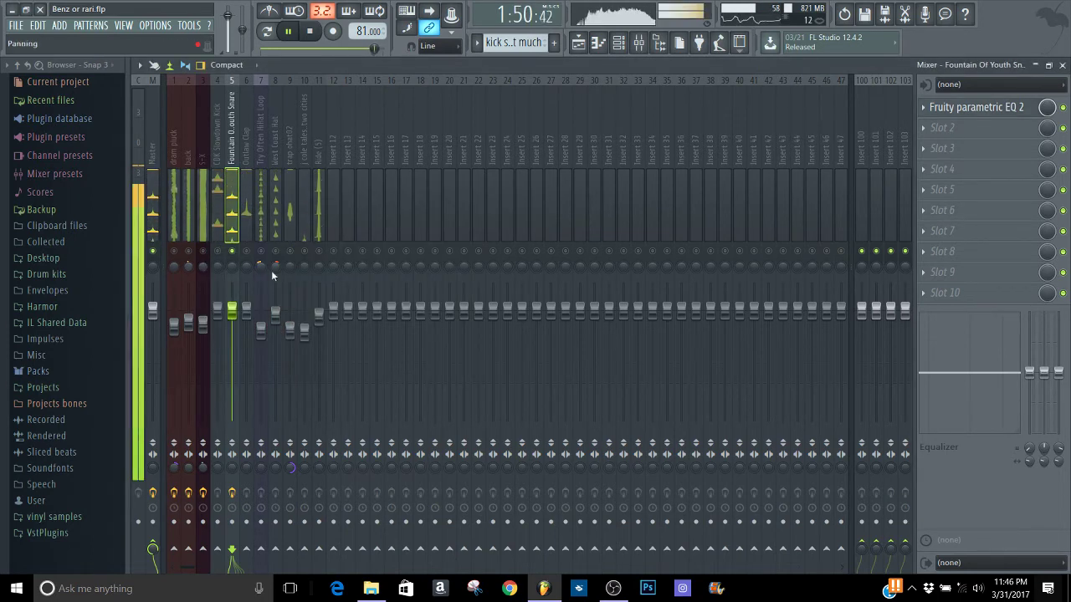
left_click(1062, 108)
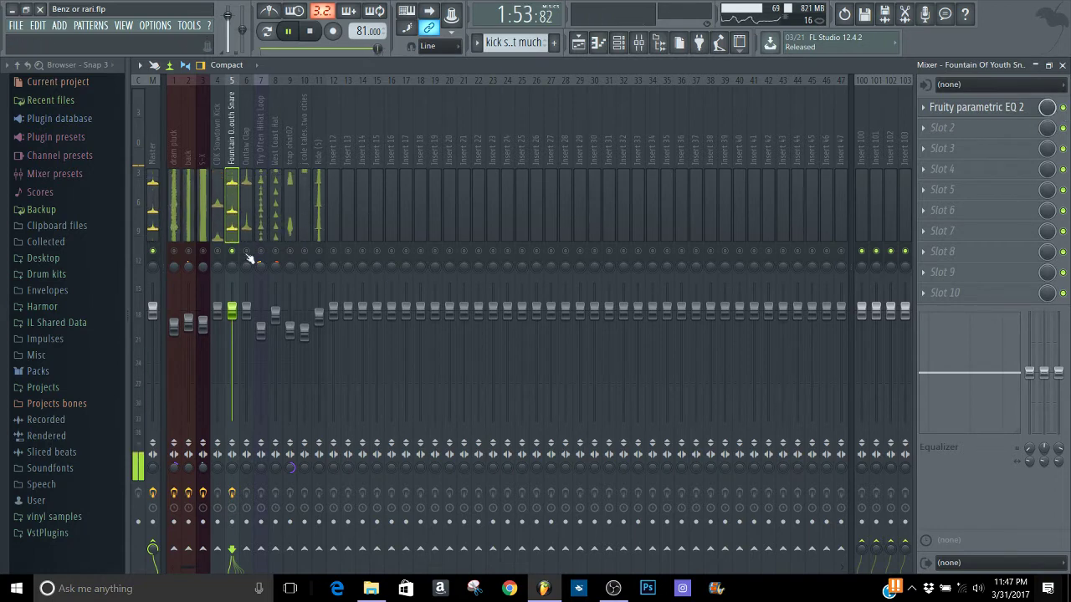
- Solo the Outlaw Clap track and load Fruity parametric EQ 2 in its first slot, rolling off the extreme highs
left_click(247, 258)
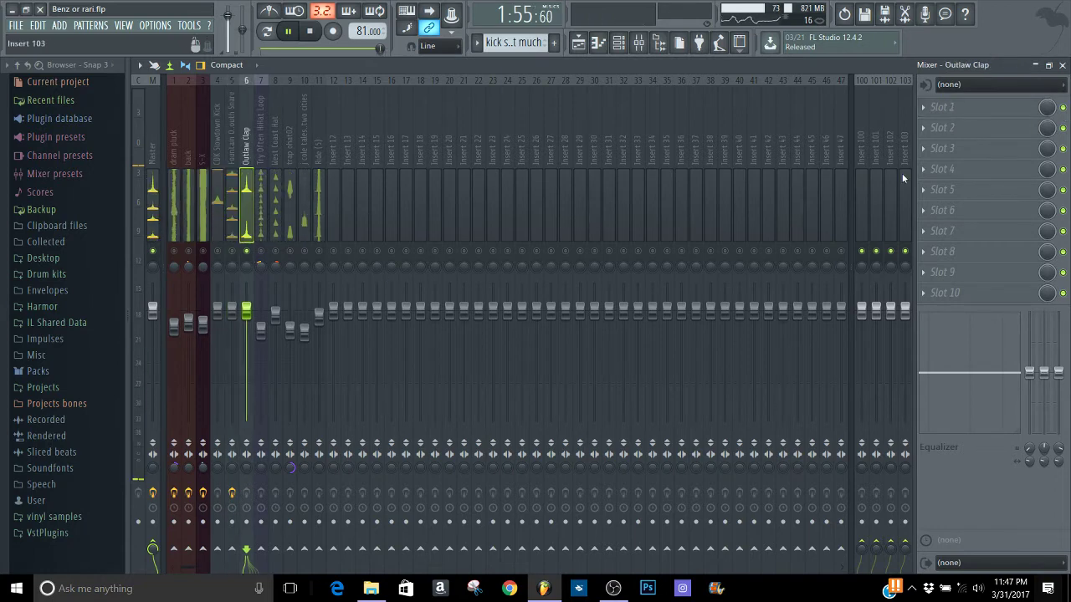
left_click(924, 149)
left_click(920, 151)
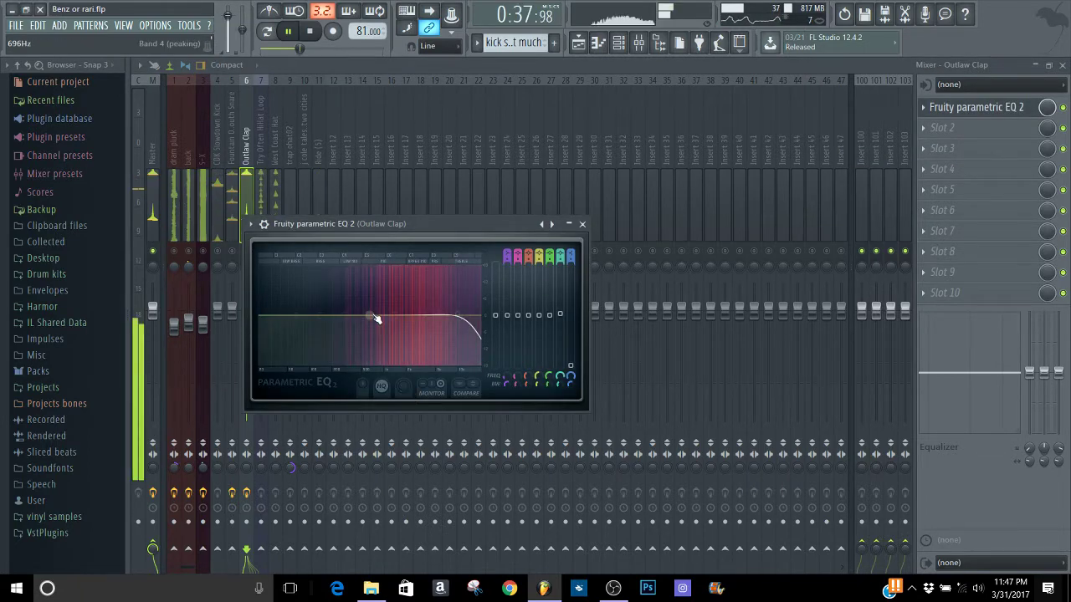
left_click_drag(292, 312, 407, 346)
left_click(582, 223)
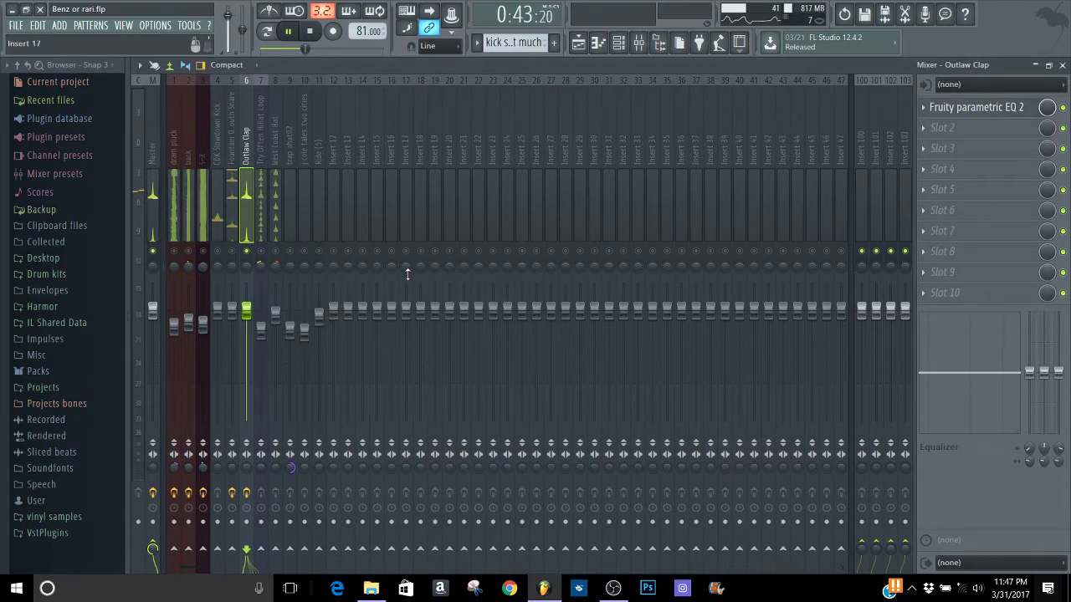
- Solo the Try Often HiHat Loop, load Fruity parametric EQ 2 in its first slot and lower band 1 to -18 dB at about 321 Hz
left_click(262, 254)
left_click(928, 107)
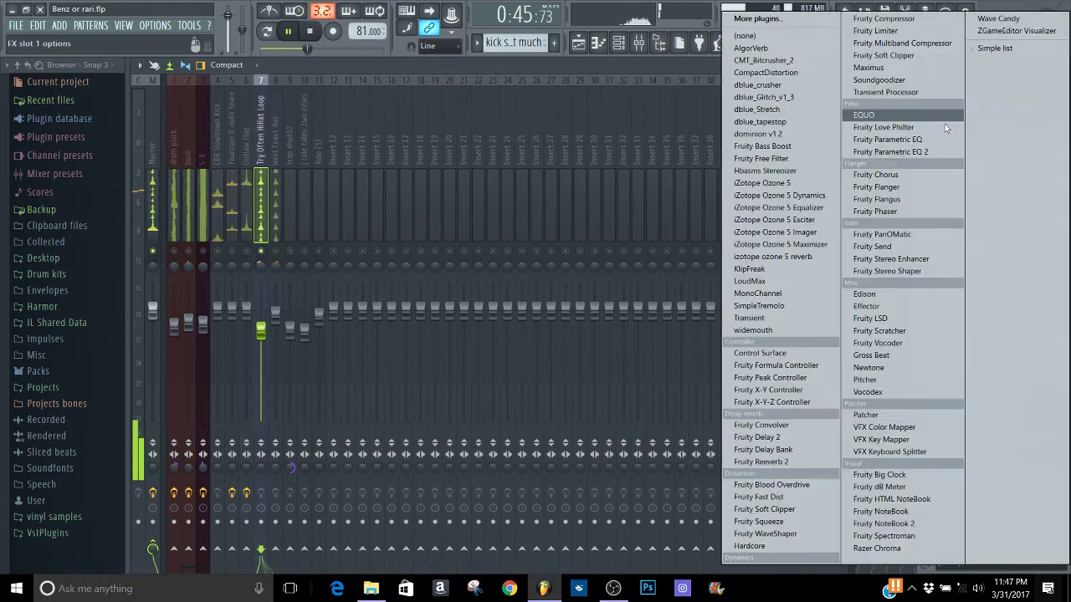
left_click(927, 151)
left_click_drag(189, 210, 245, 264)
left_click(295, 280)
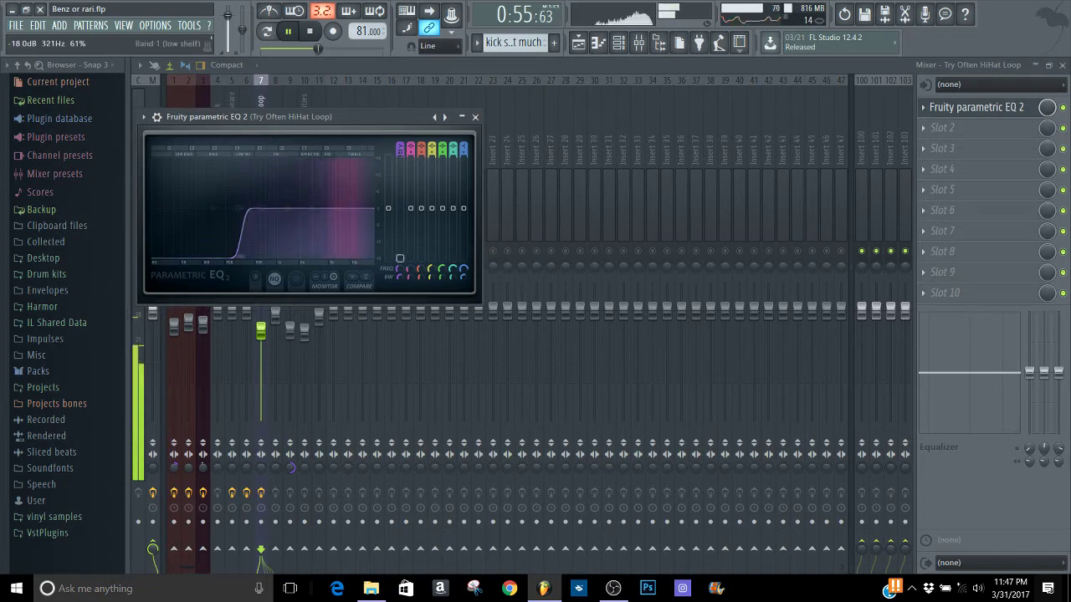
- Move band 1 of the hi-hat loop's EQ to a higher frequency and change its type to High pass
mouse_move(240, 255)
left_mouse_down()
mouse_move(275, 262)
mouse_move(253, 257)
left_mouse_up()
key("space")
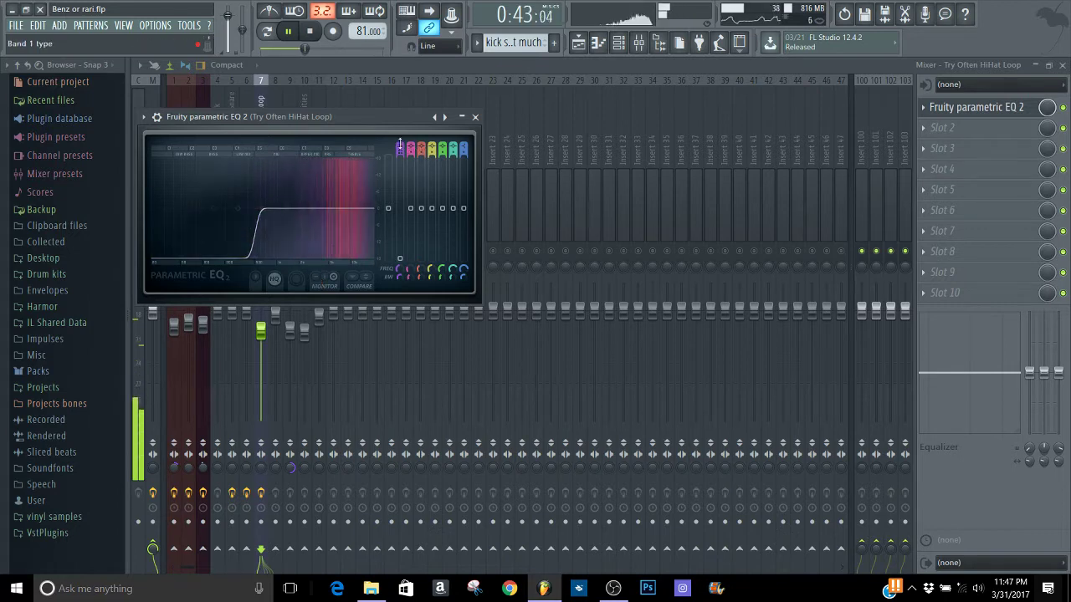
left_click_drag(400, 144, 400, 145)
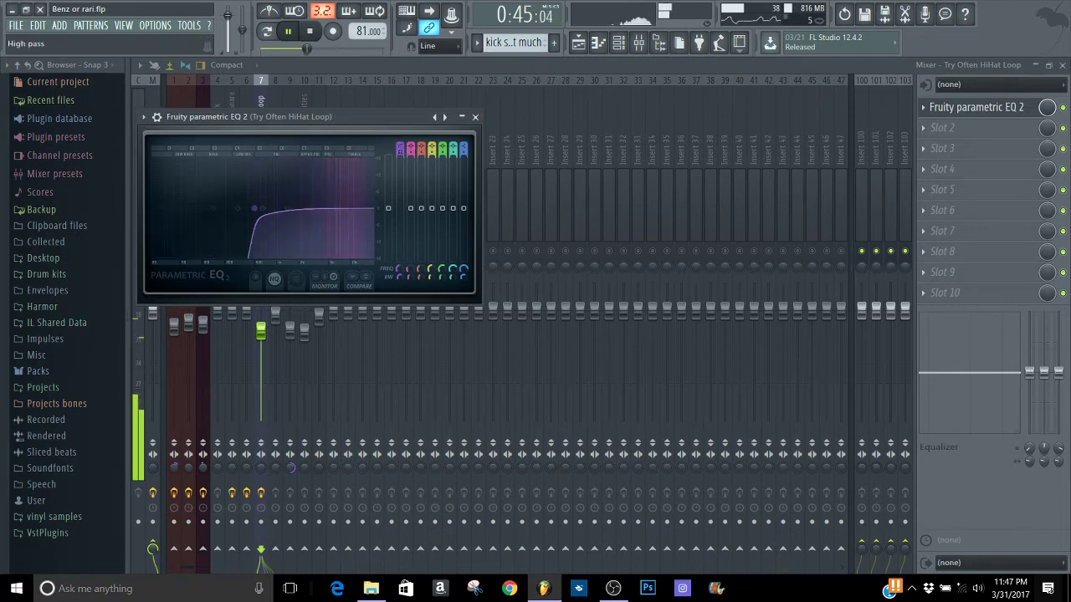
left_click(475, 116)
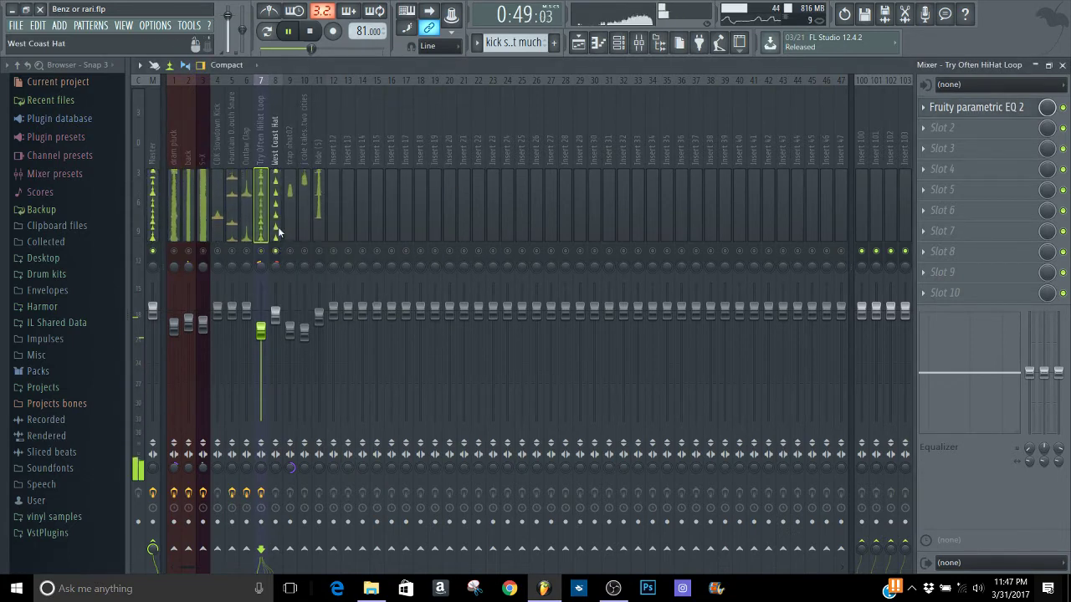
- Solo the West Coast Hat track and load Fruity parametric EQ 2 into its first effect slot
left_click(280, 257)
left_click(938, 111)
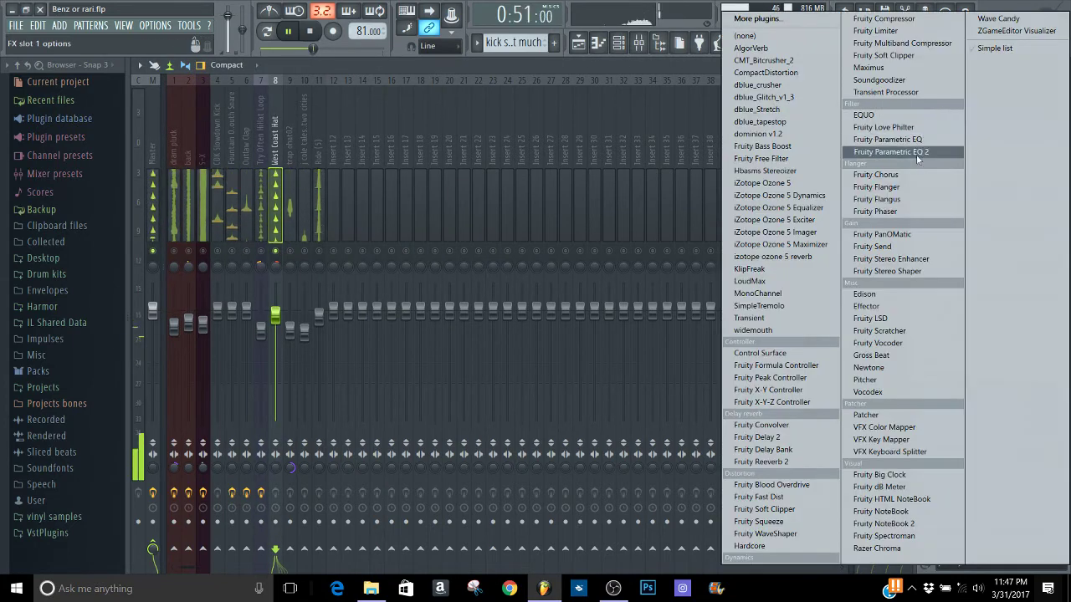
left_click(899, 151)
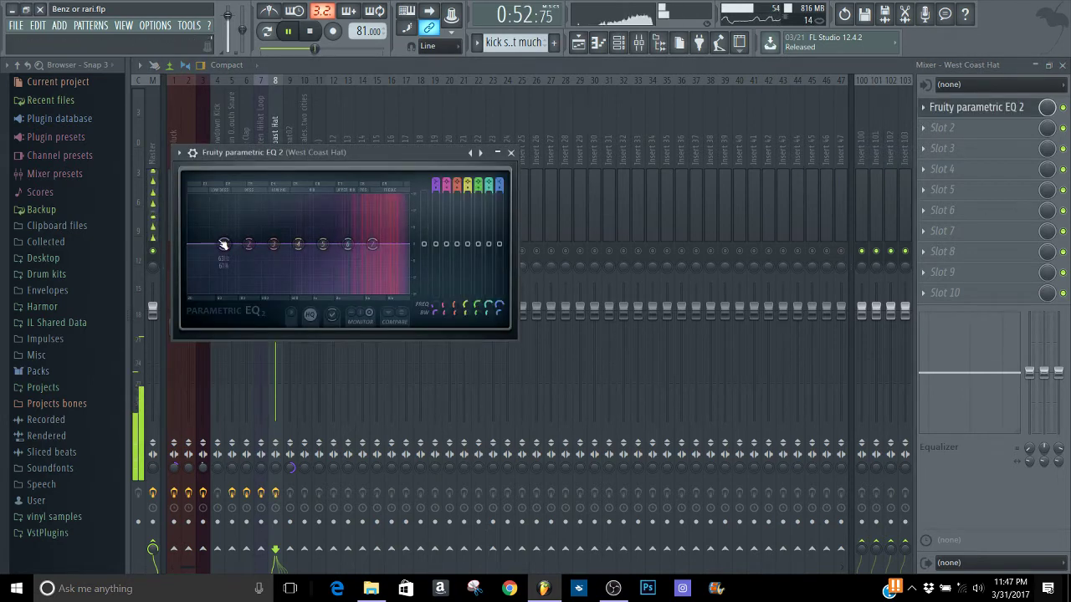
- Apply a low-and-high-cut preset to the West Coast Hat's EQ and raise its high-pass frequency to about 1258 Hz
left_click(178, 152)
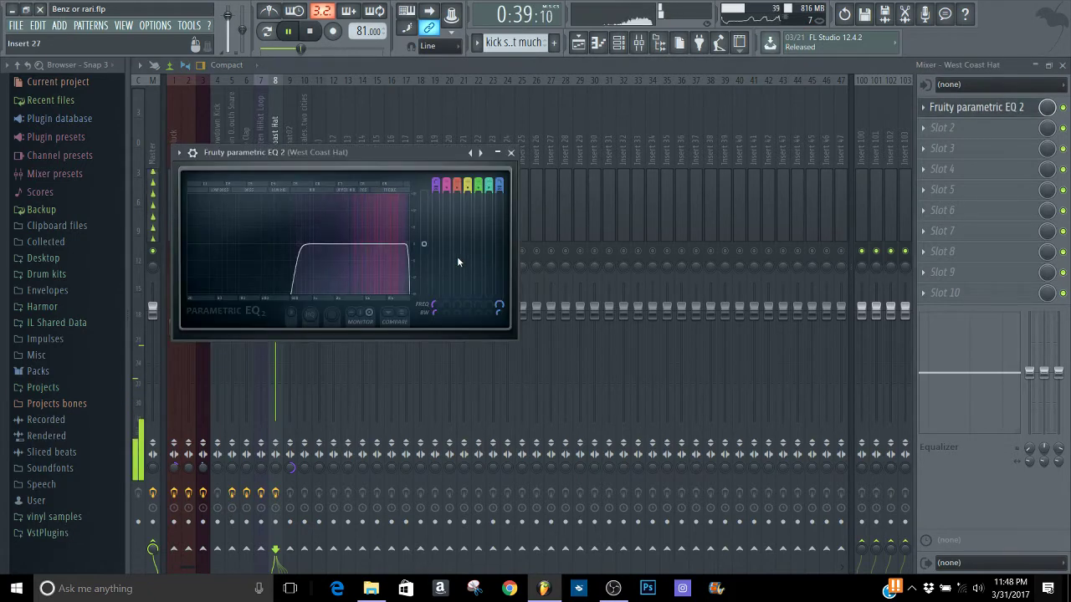
mouse_move(435, 305)
left_mouse_down()
mouse_move(435, 276)
mouse_move(435, 285)
left_mouse_up()
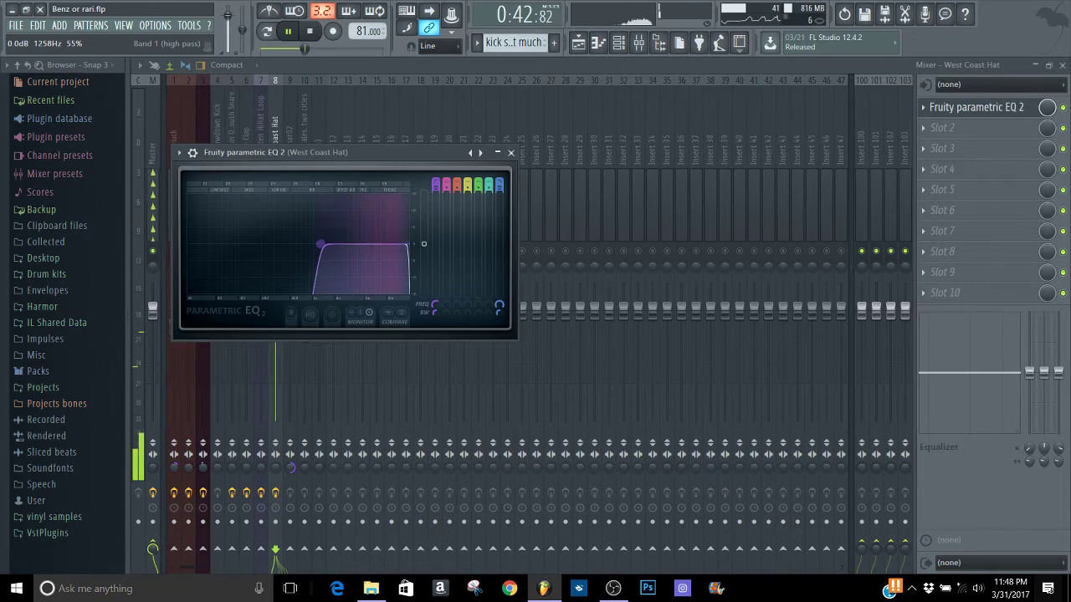
left_click(511, 152)
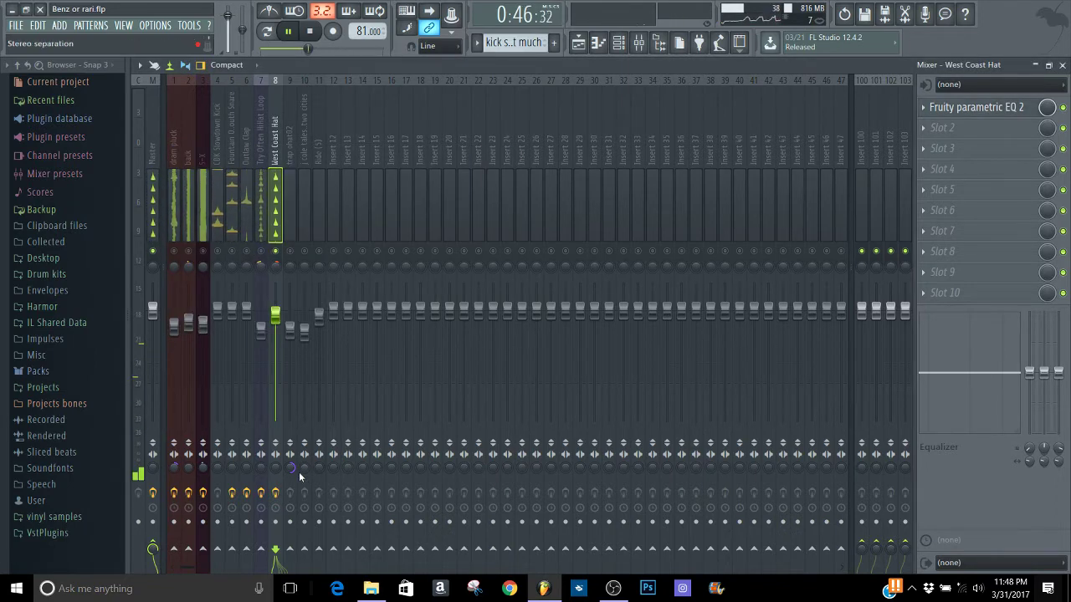
- Check the West Coast Hat in the full mix, and solo the trap ohat02 track with playback moved to about bar 17
right_click(276, 251)
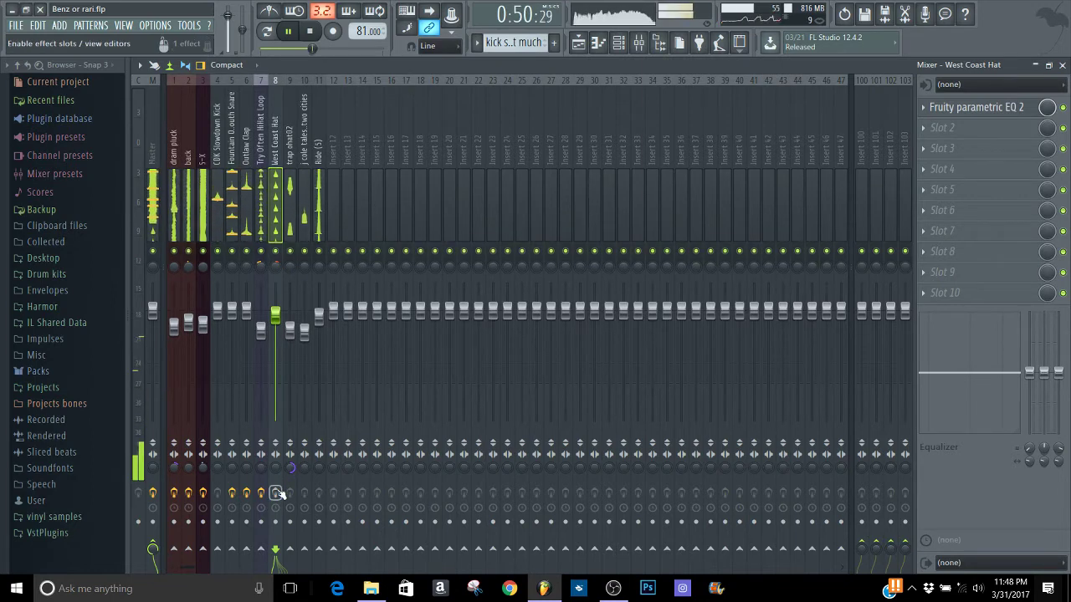
right_click(290, 251)
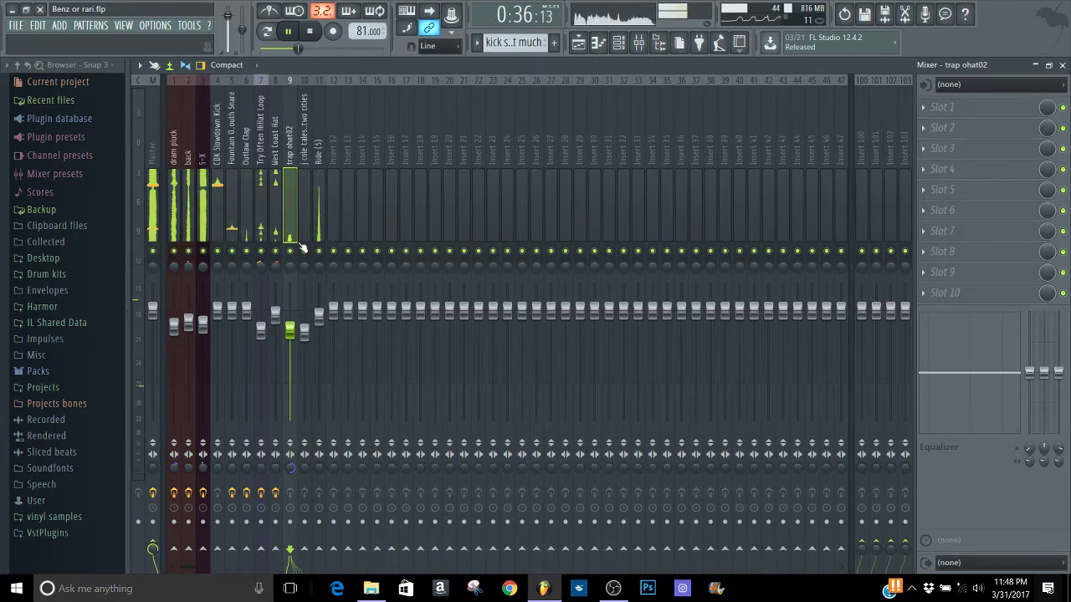
right_click(290, 251)
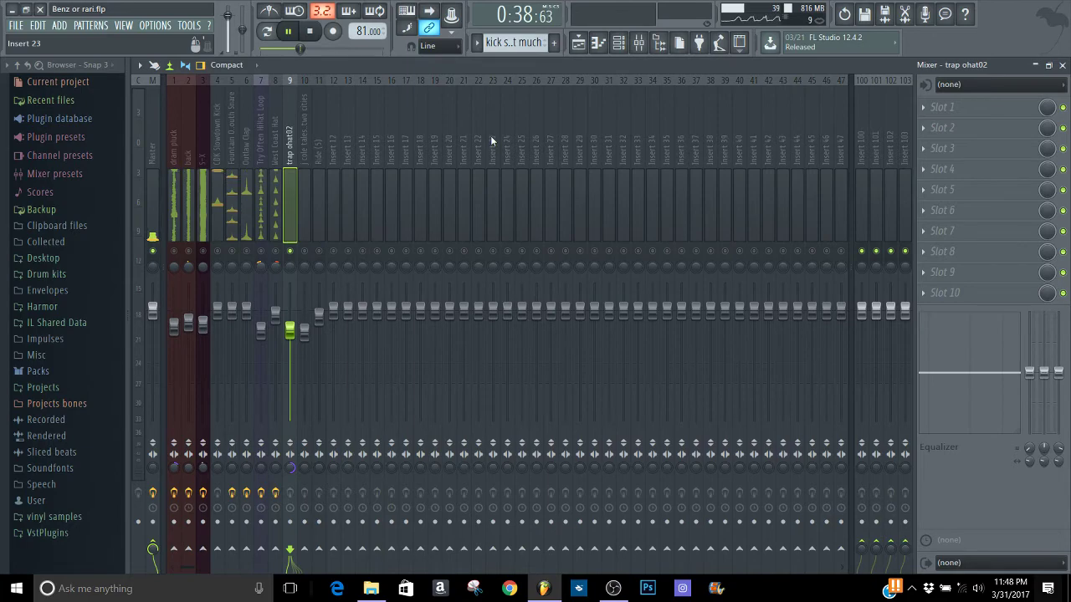
key("F5")
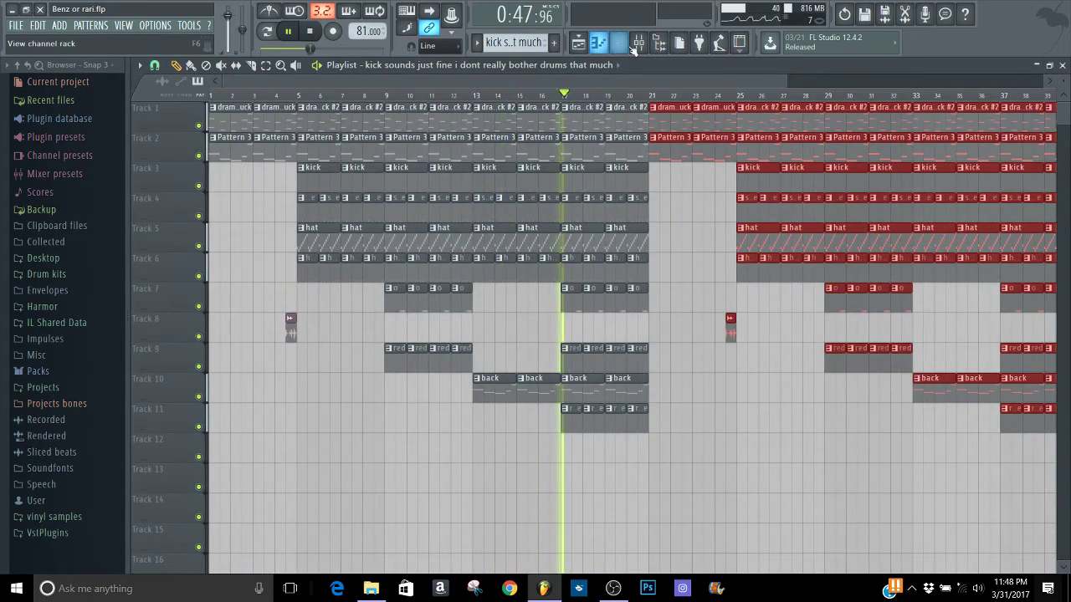
left_click(638, 42)
- Load Fruity parametric EQ 2 on the trap ohat02 track and drop band 1 fully to roll off the lows and low mids
left_click(938, 110)
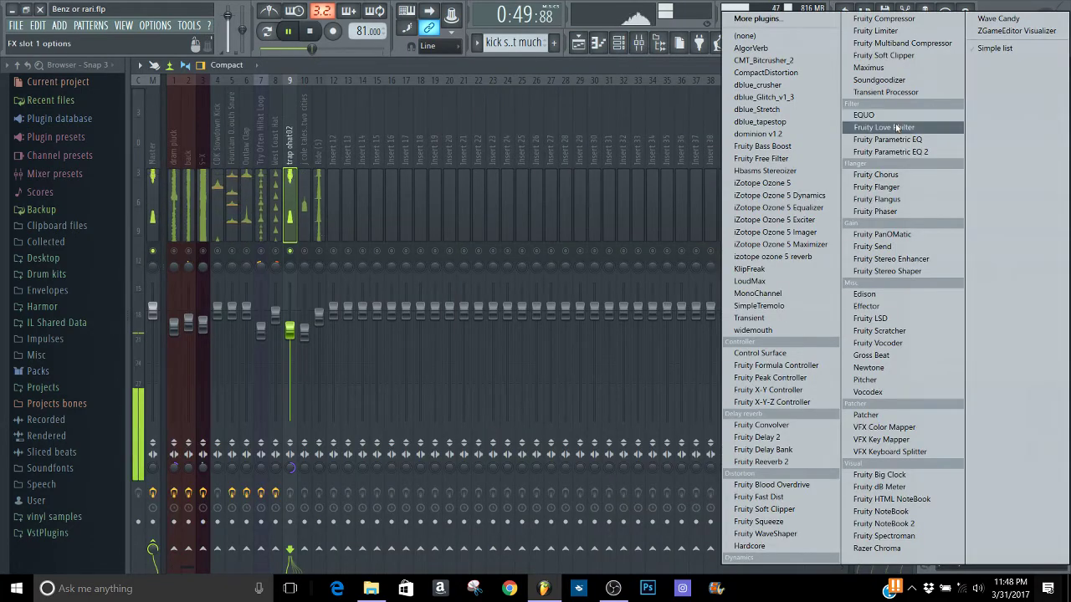
left_click(890, 151)
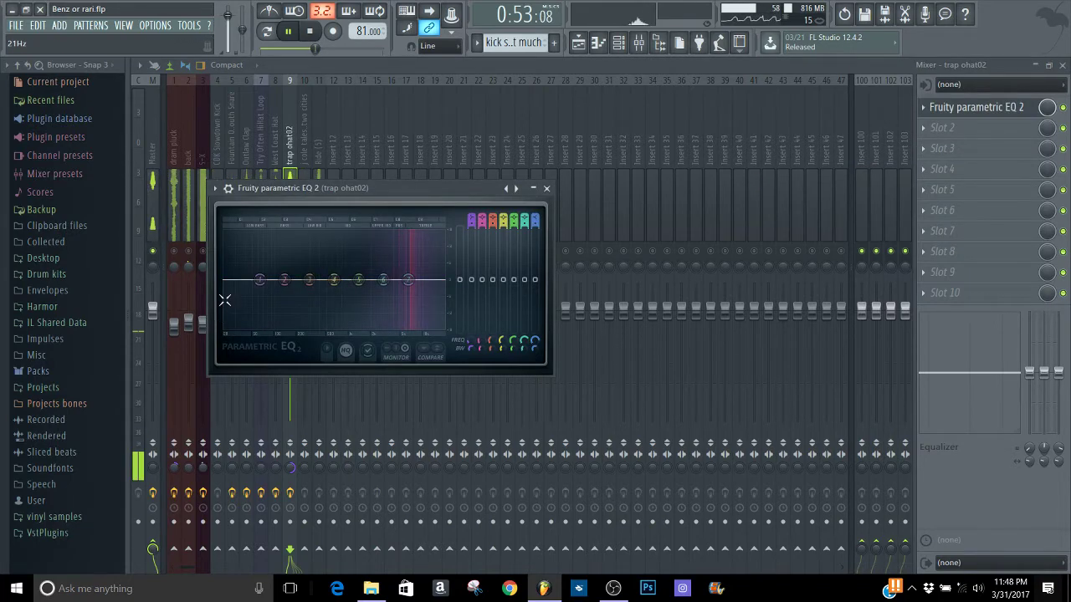
left_click_drag(259, 279, 326, 329)
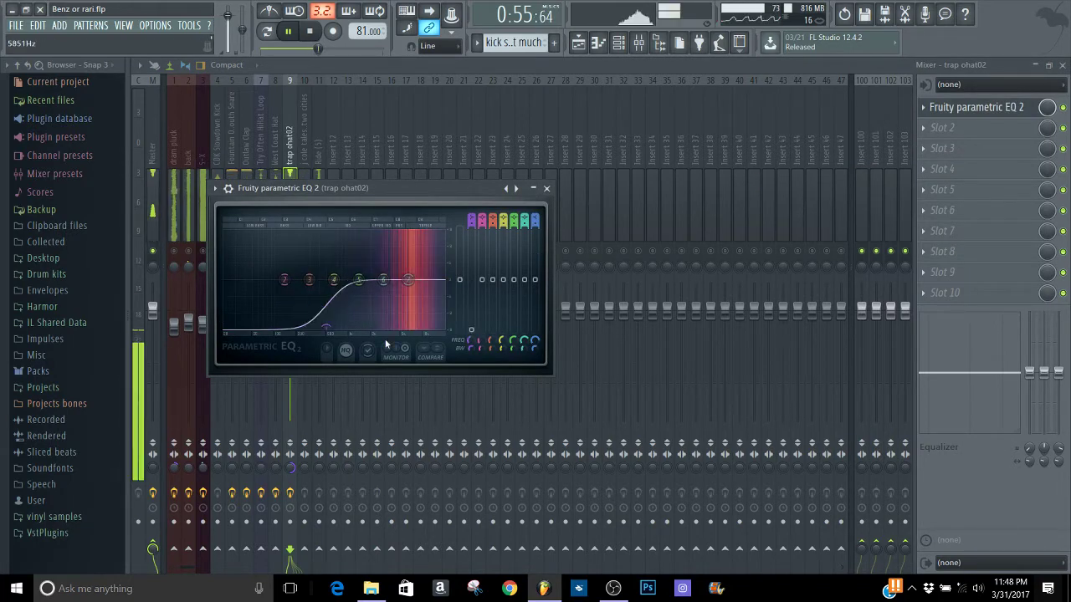
left_click(547, 188)
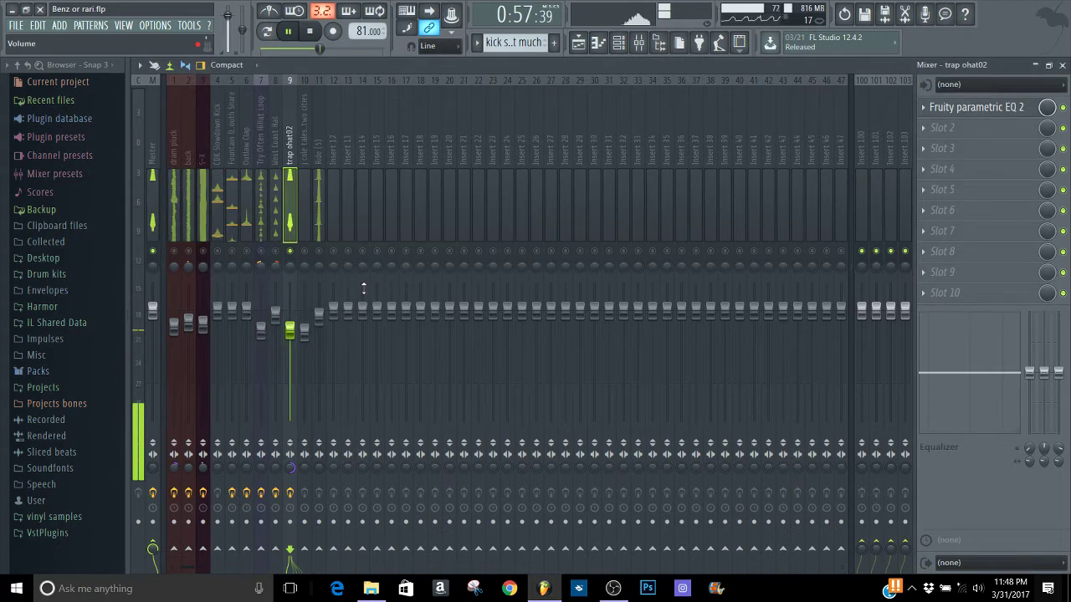
- Solo the j cole tales two cities track and the Ride (5) track in turn to hear each alone
left_click(304, 224)
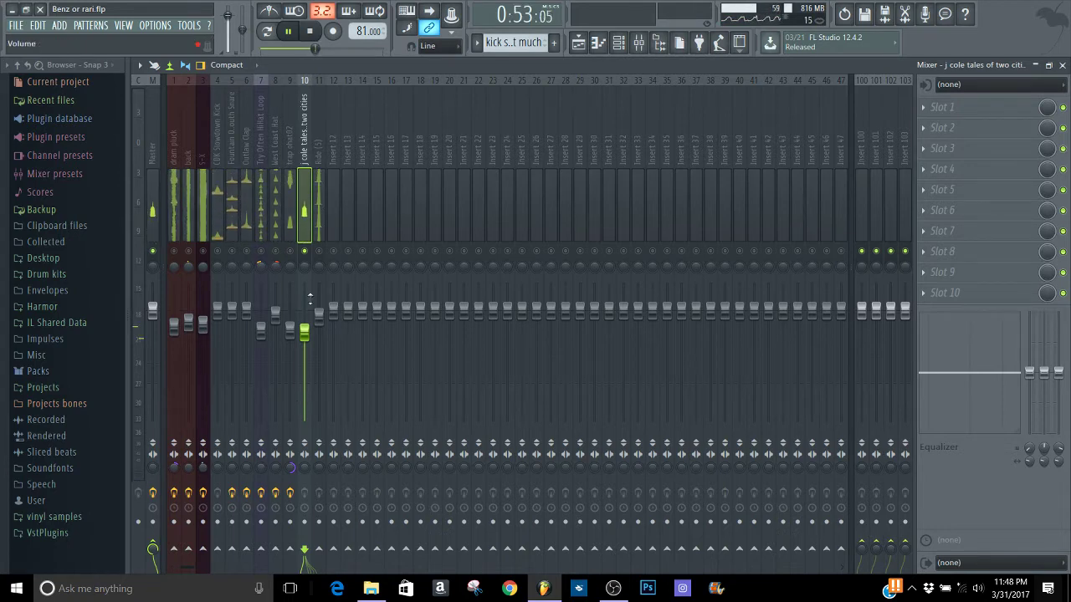
left_click(322, 265)
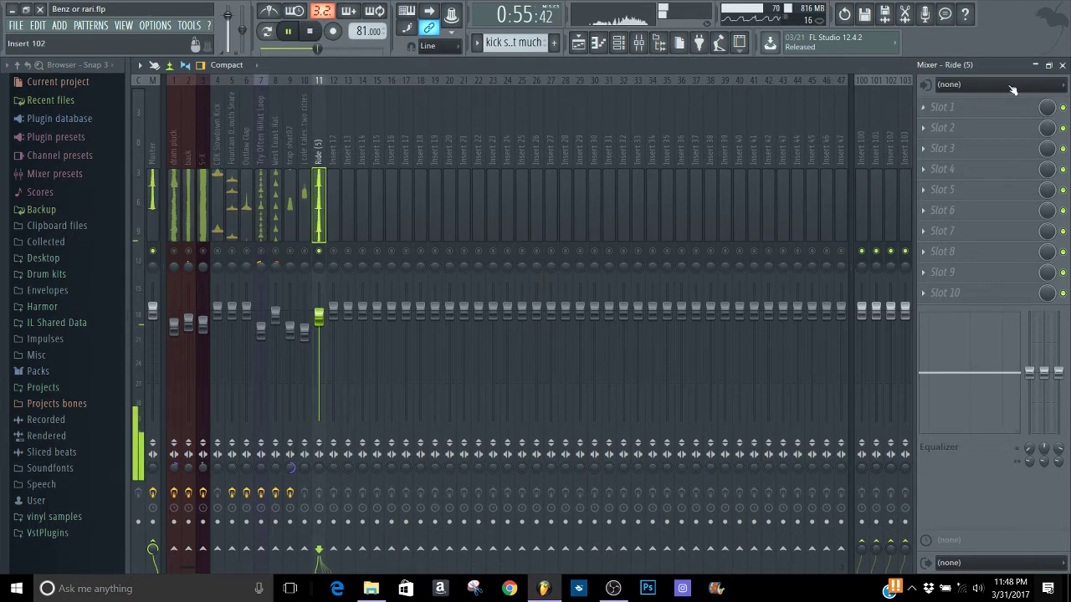
- Load Fruity parametric EQ 2 on the Ride (5) track with the 40Hz + 18kHz cut preset, and raise its low-cut frequency
left_click(142, 117)
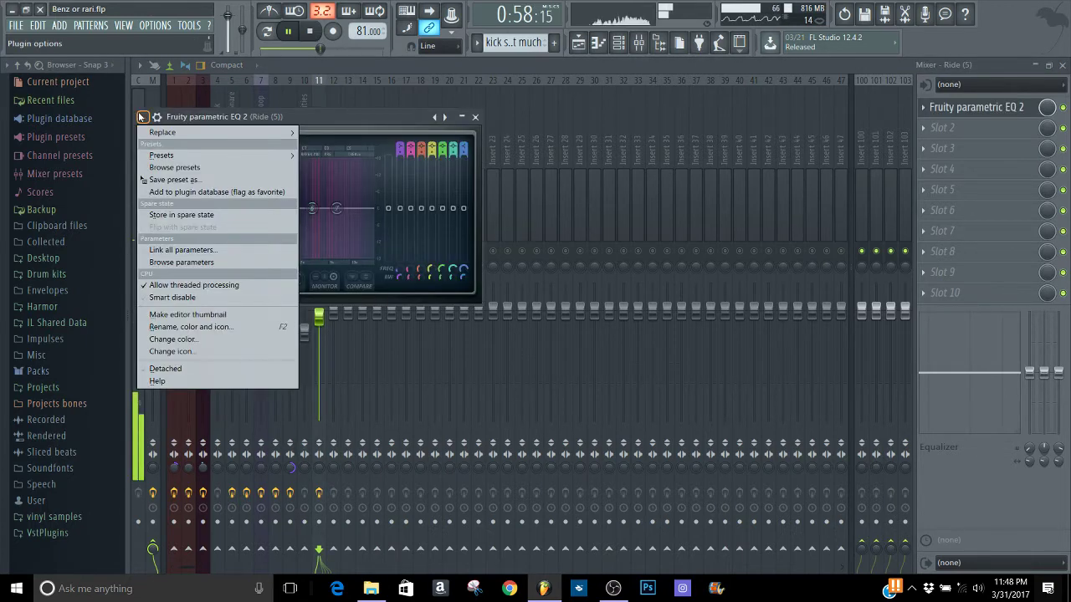
mouse_move(167, 155)
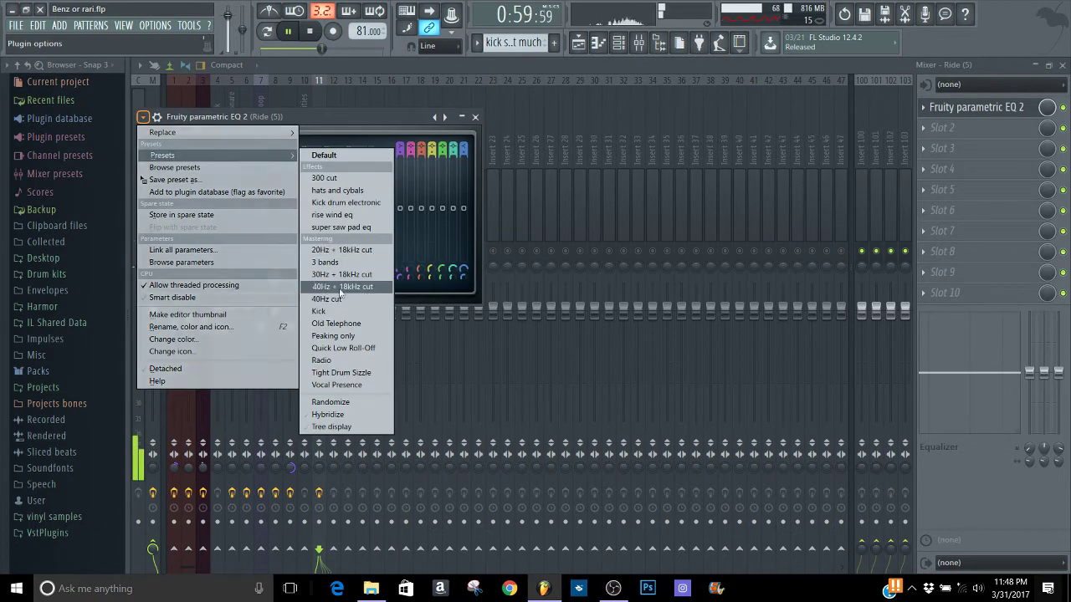
left_click(340, 287)
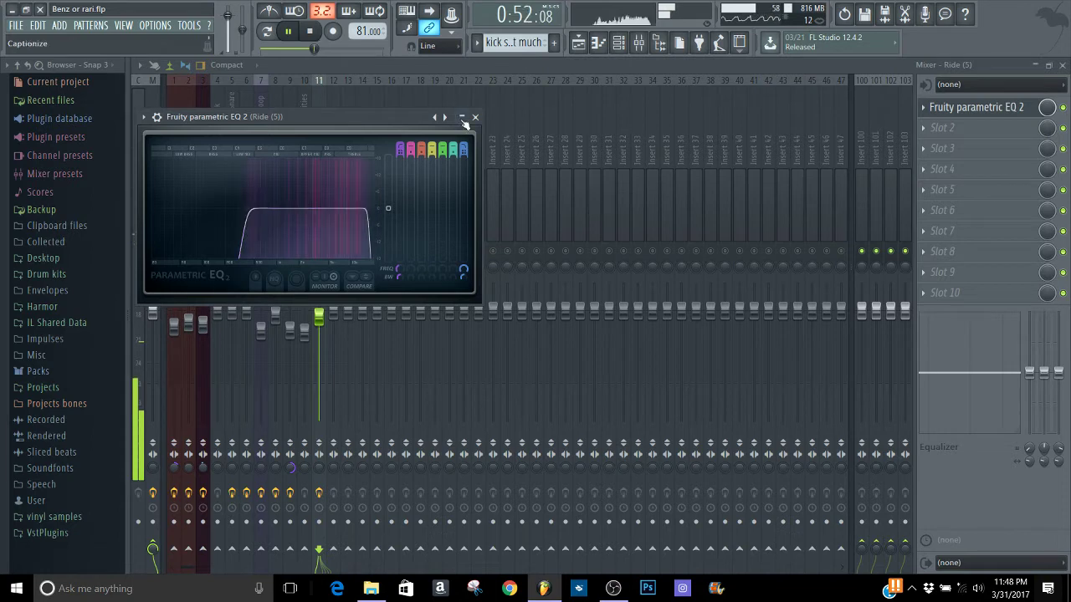
- Close the Ride (5) equalizer, solo the Outlaw Clap track, and adjust its stereo separation before returning to the full mix
left_click(463, 118)
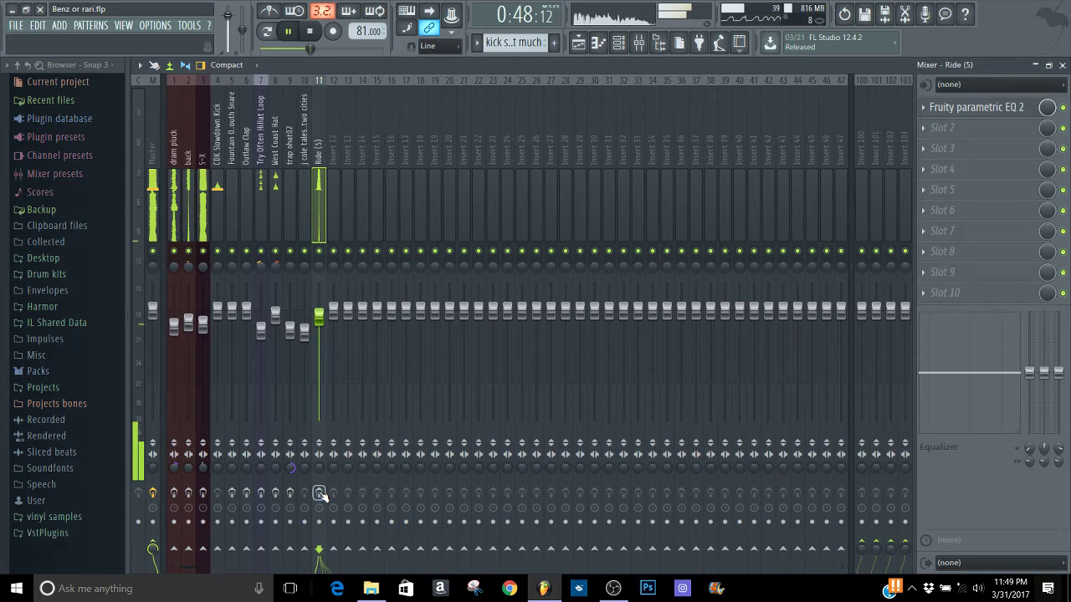
right_click(246, 251)
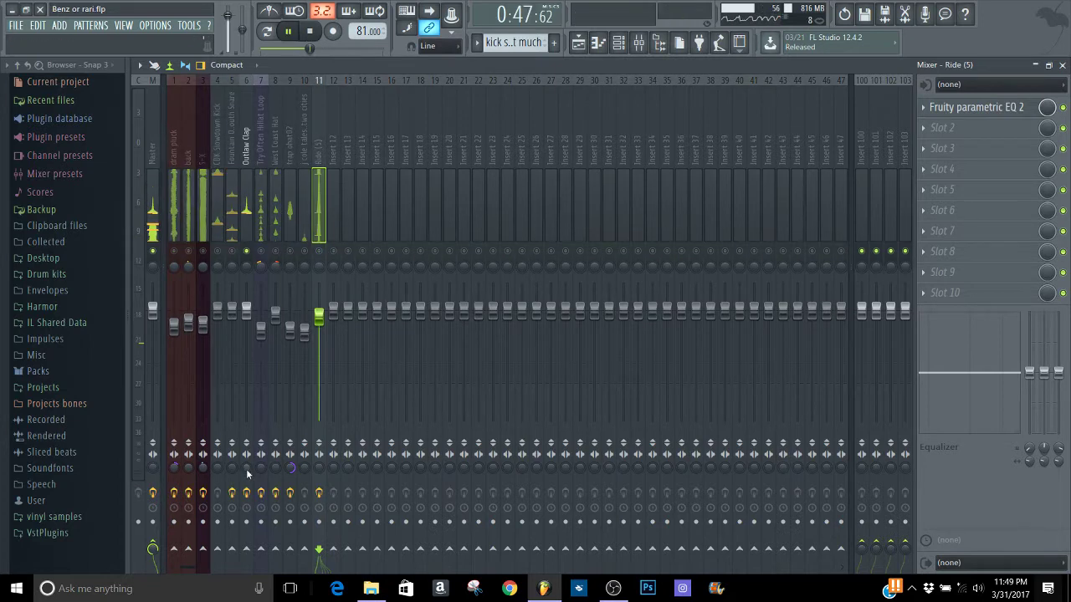
left_click(246, 469)
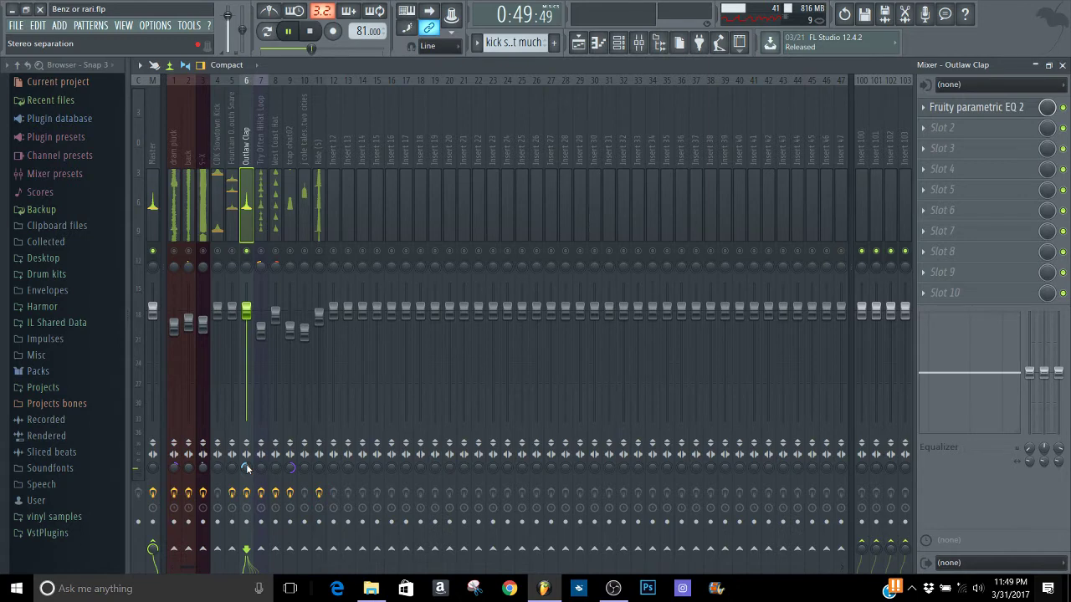
left_click(261, 241)
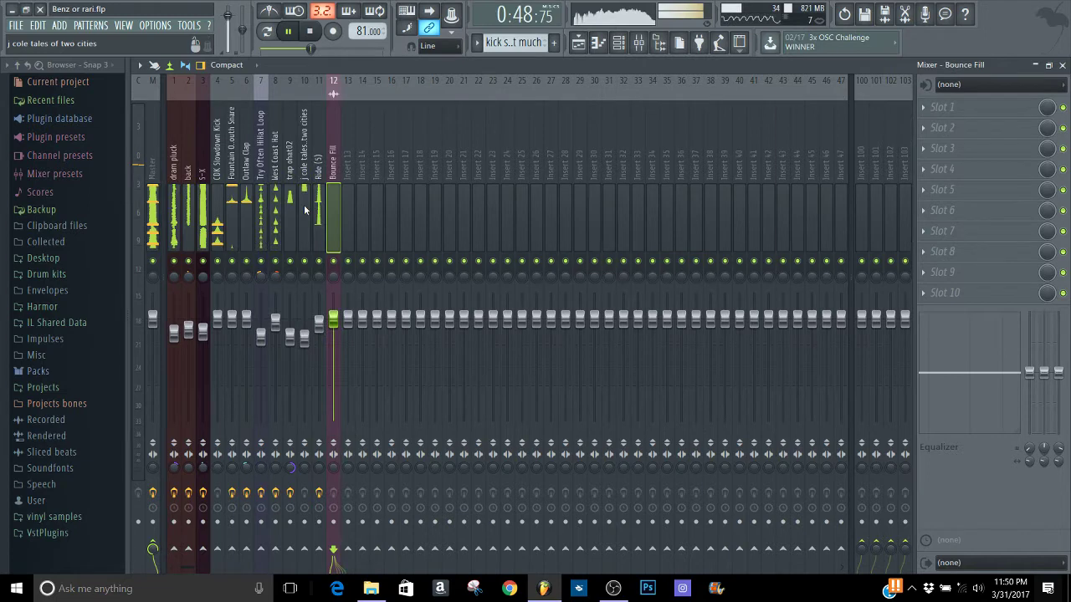
- Load Fruity parametric EQ 2 on the soloed Bounce Fill track, drop band 1 fully to cut its lows, and return to the full mix
left_click(318, 219)
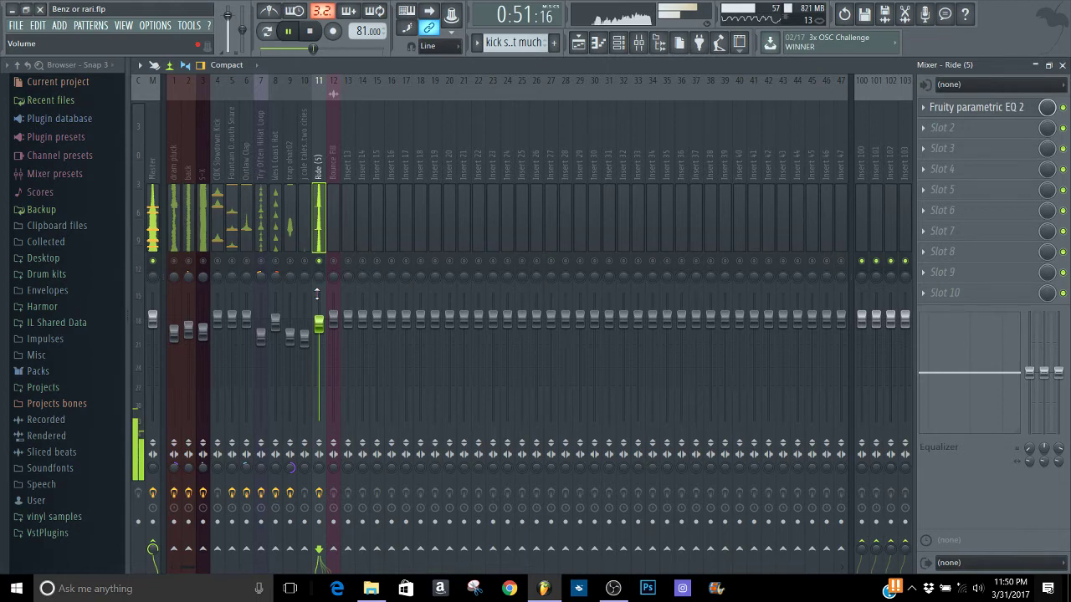
left_click(334, 261)
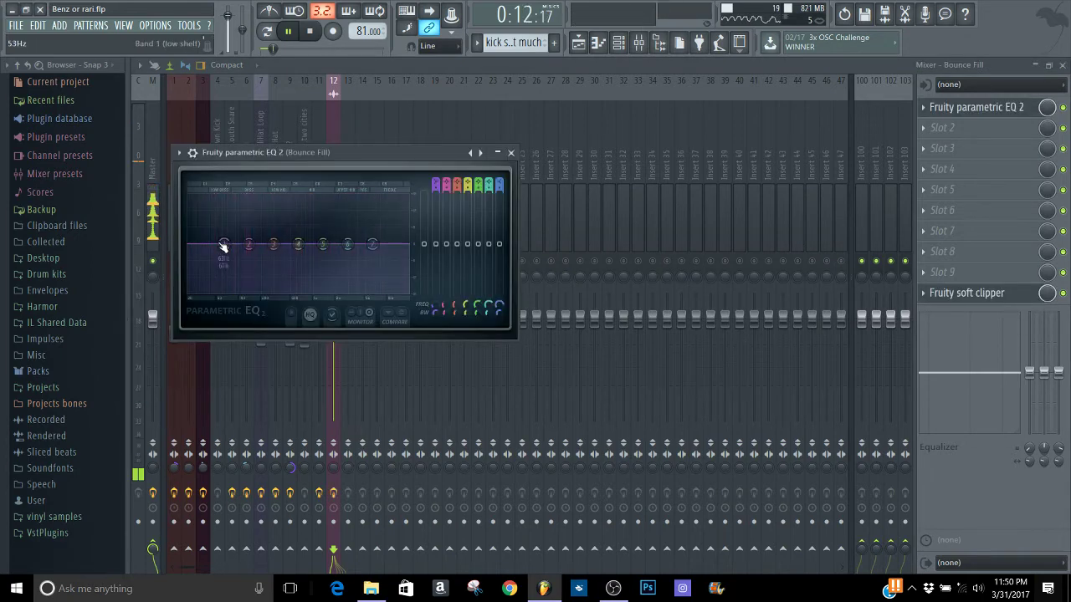
left_click_drag(223, 245, 216, 206)
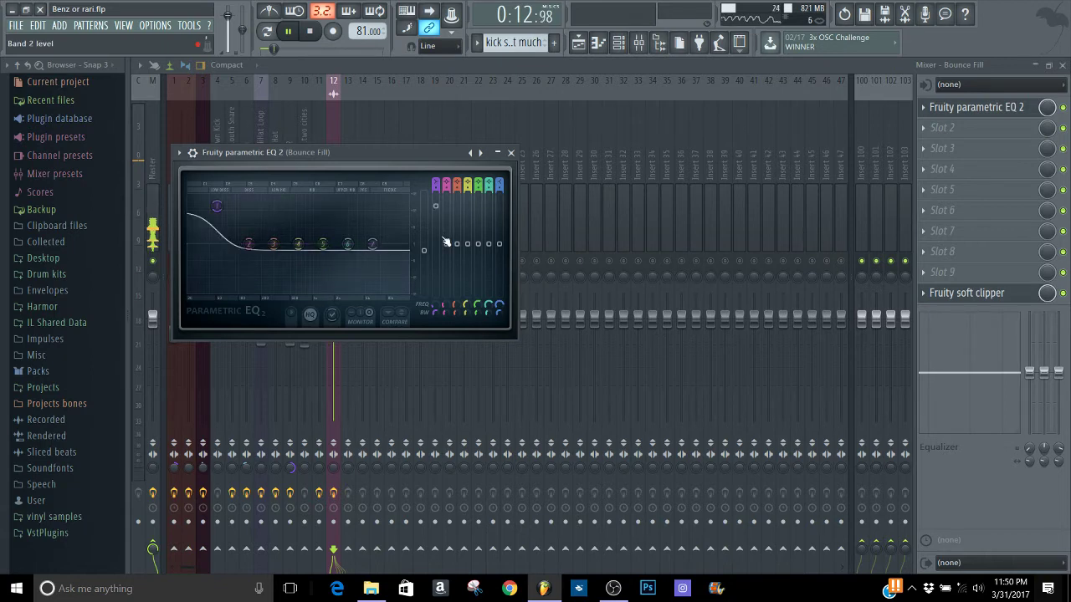
left_click_drag(435, 205, 435, 293)
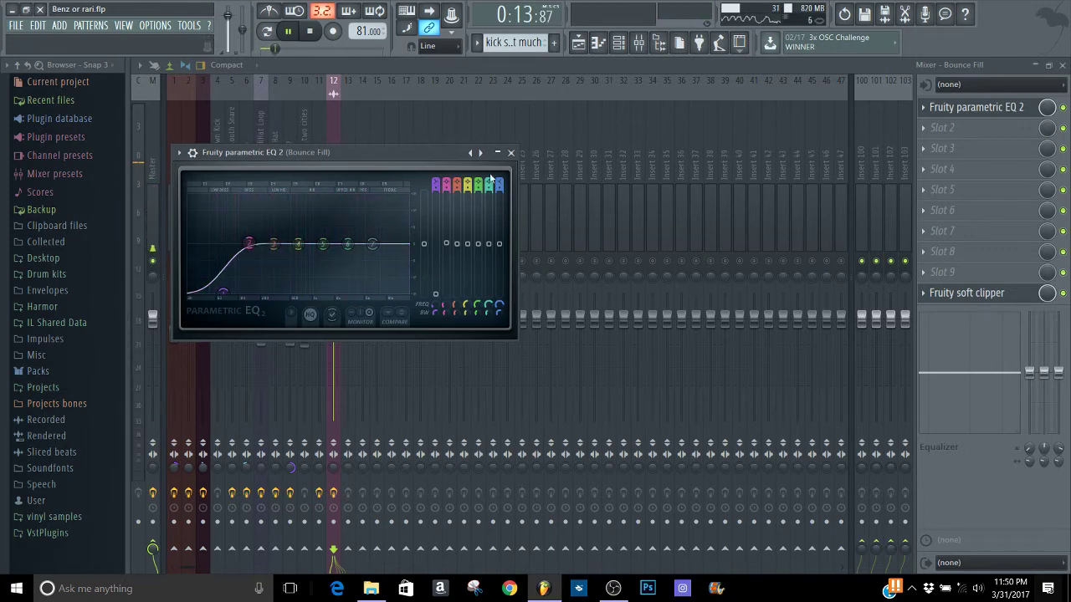
left_click(512, 154)
left_click(375, 168)
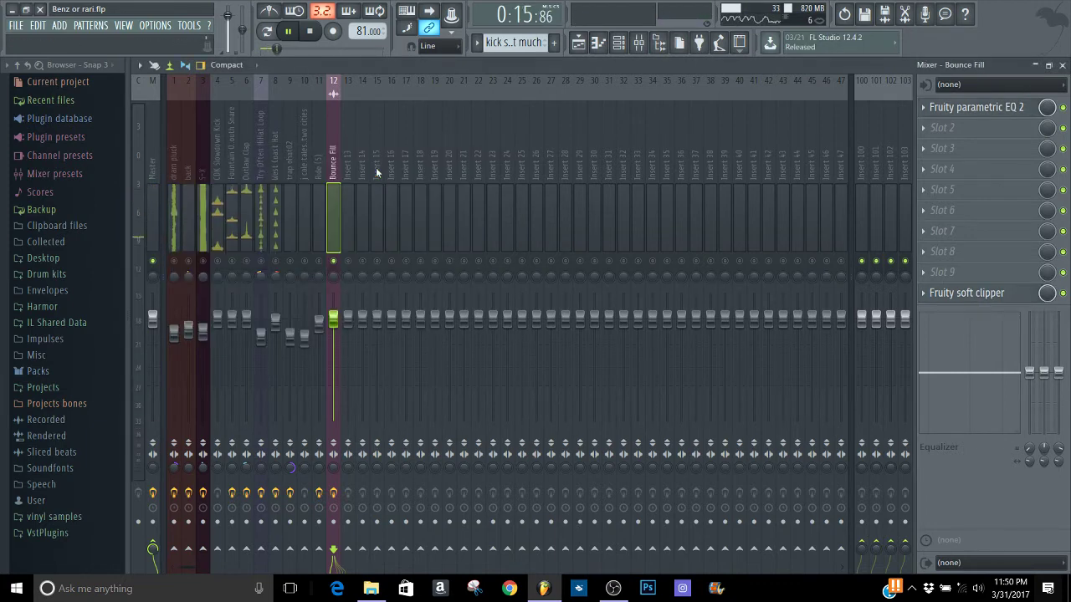
right_click(332, 260)
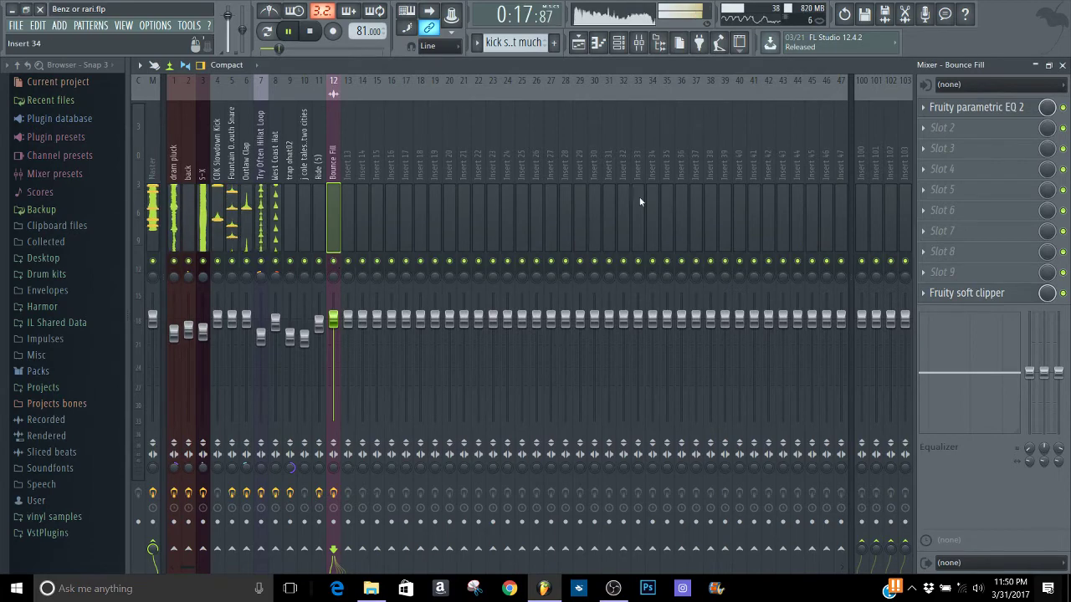
- Look over the whole song arrangement in the Playlist, and close the Playlist and the Bounce Fill channel settings
key("F5")
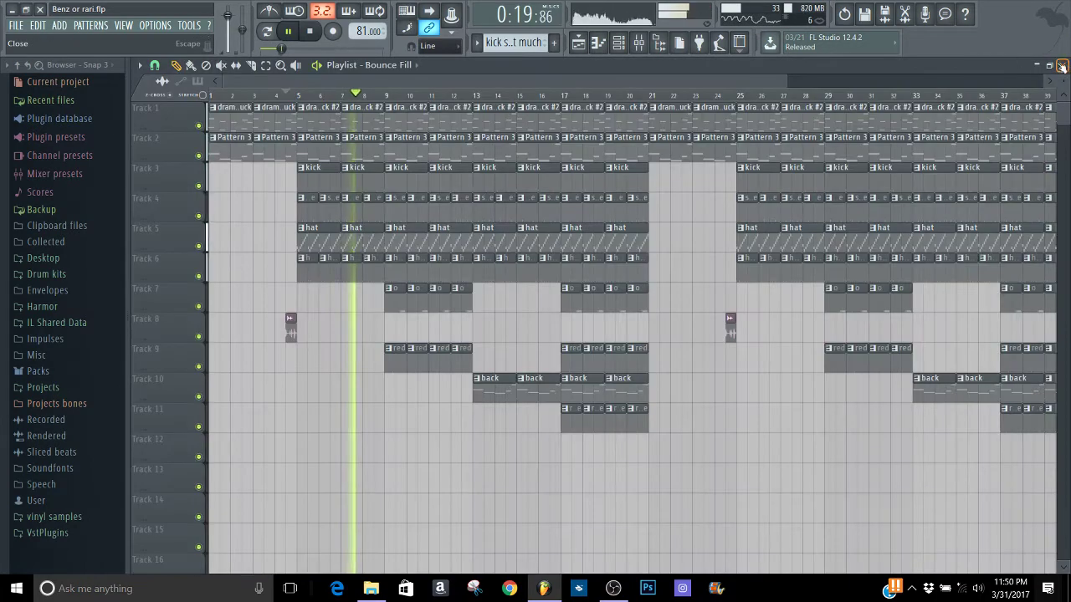
scroll(970, 109, "down", 2)
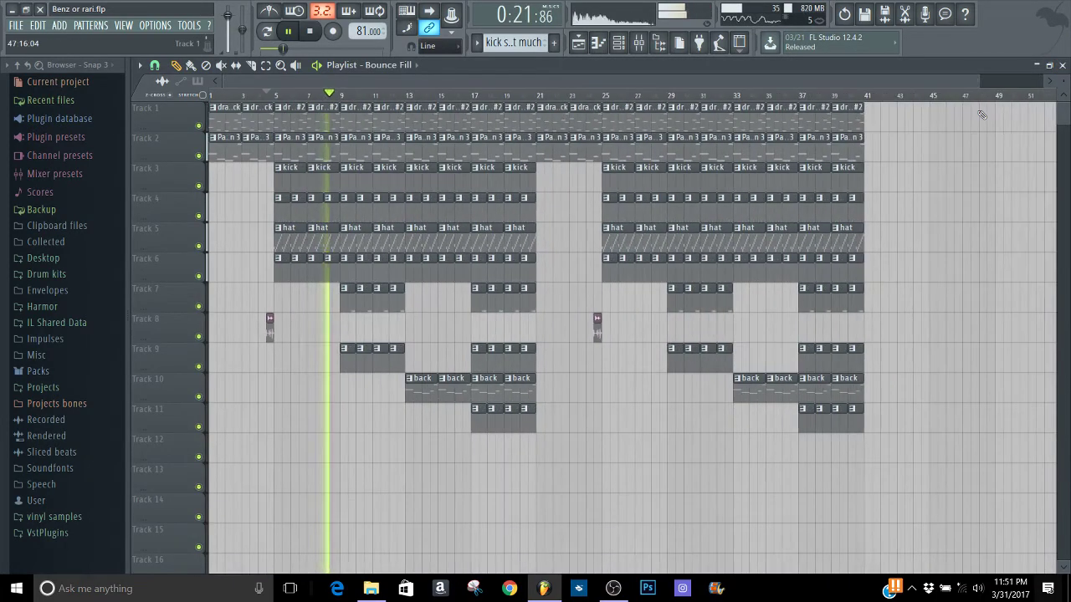
scroll(1050, 94, "down", 1)
scroll(1051, 95, "up", 3)
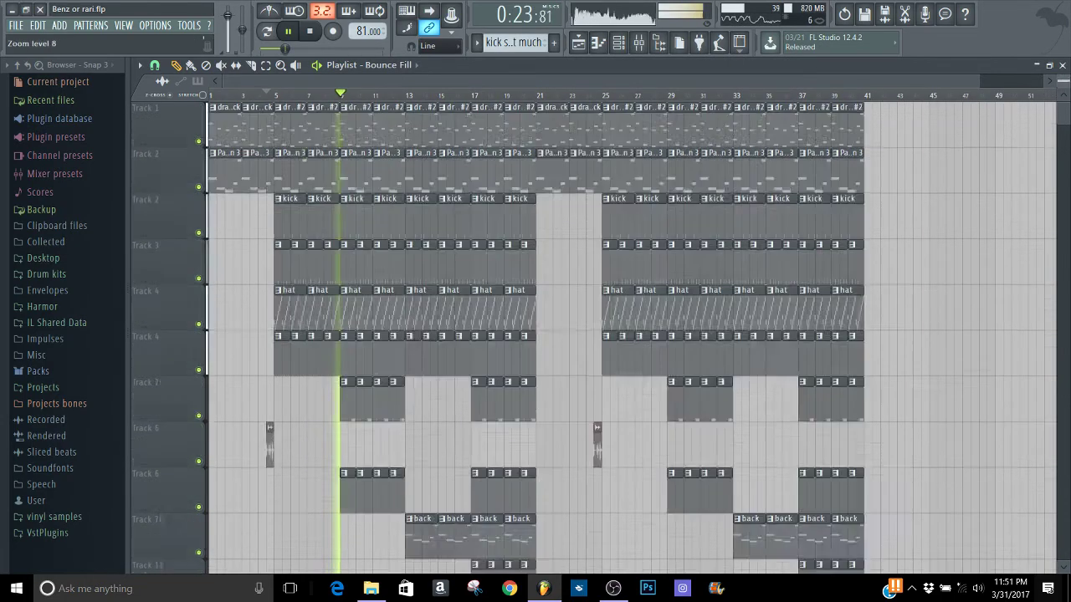
scroll(1050, 94, "down", 4)
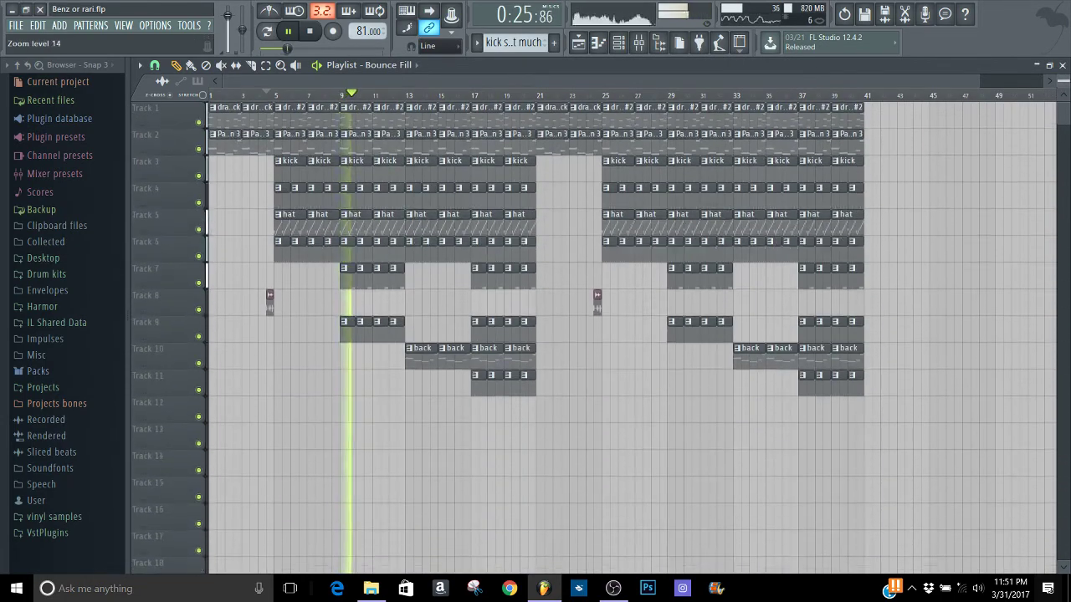
left_click(1061, 66)
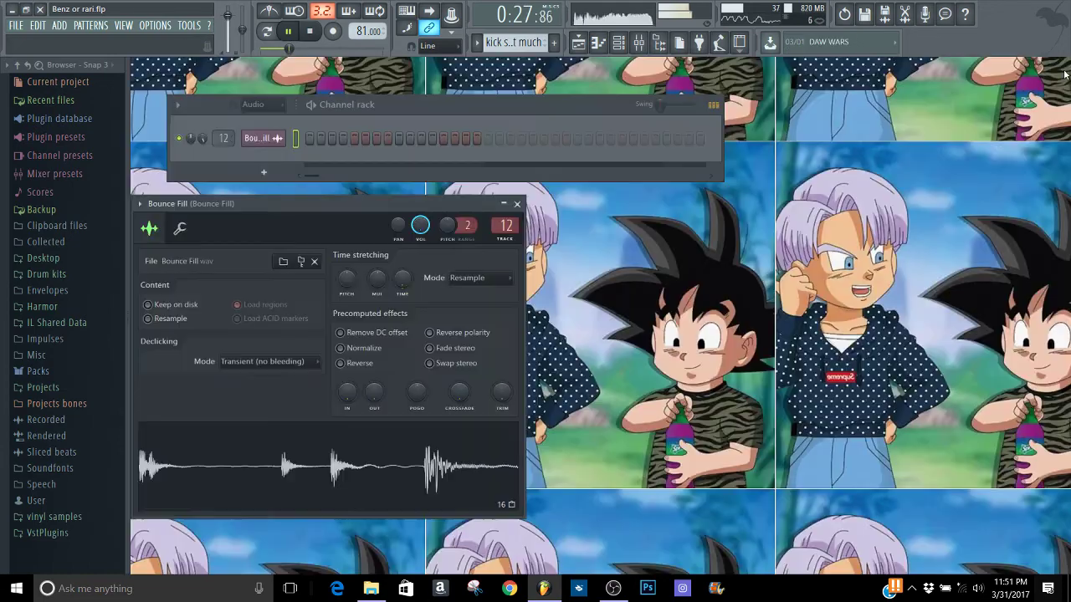
left_click(517, 203)
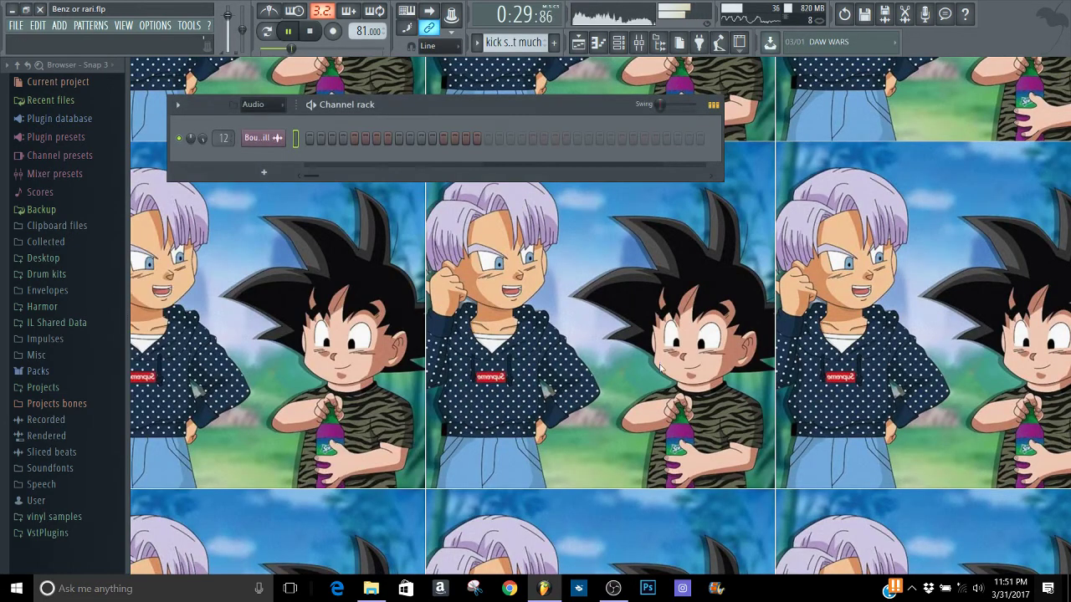
left_click(614, 588)
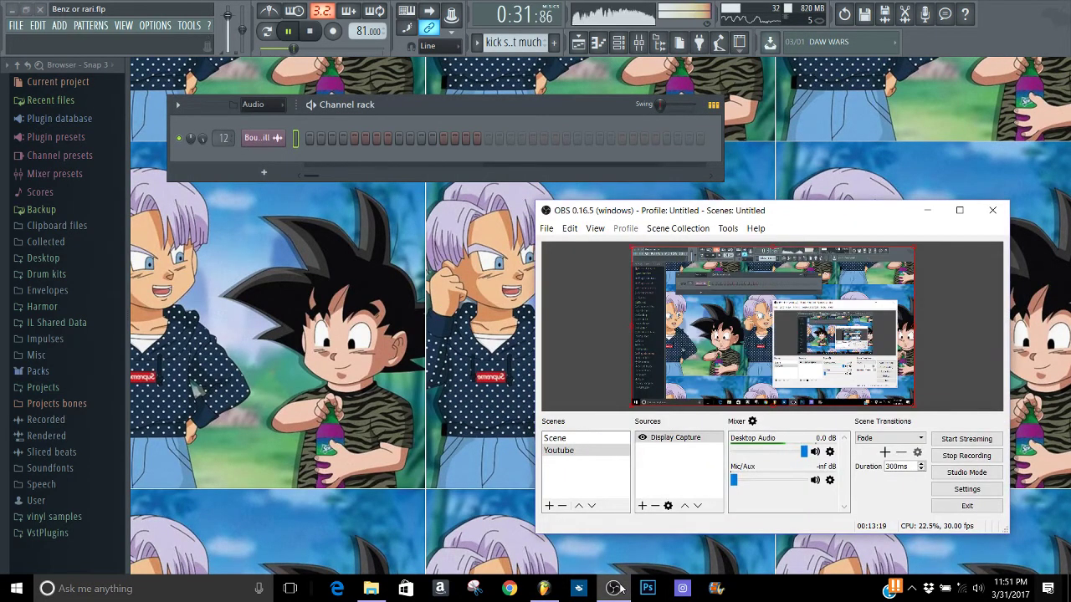
left_click(619, 589)
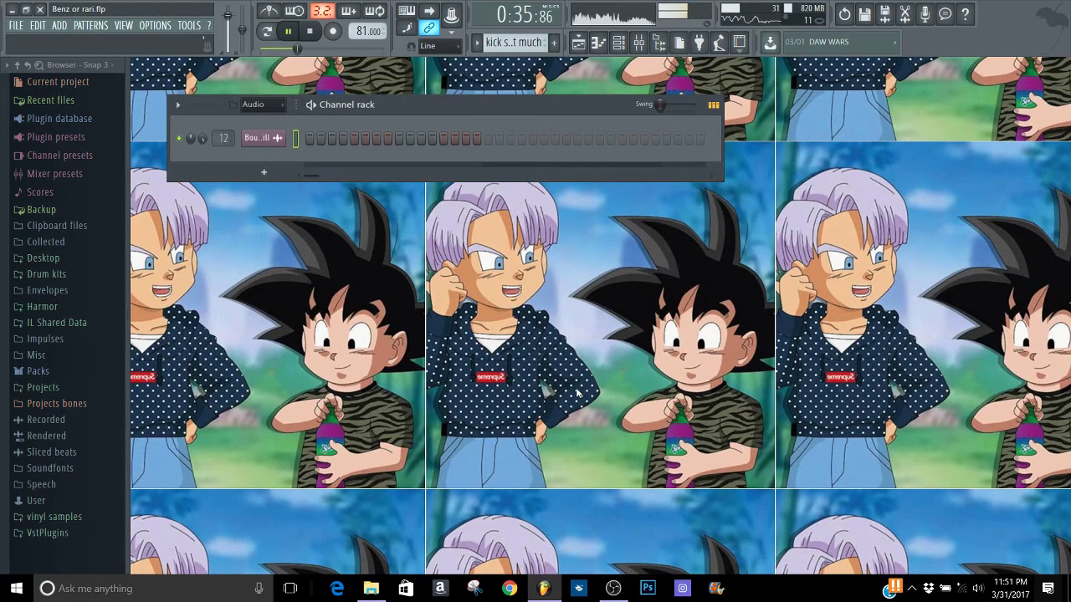
- Show the Playlist, add a new pattern, and start its name with "bout as simple as it gets"
left_click(576, 47)
left_click(553, 42)
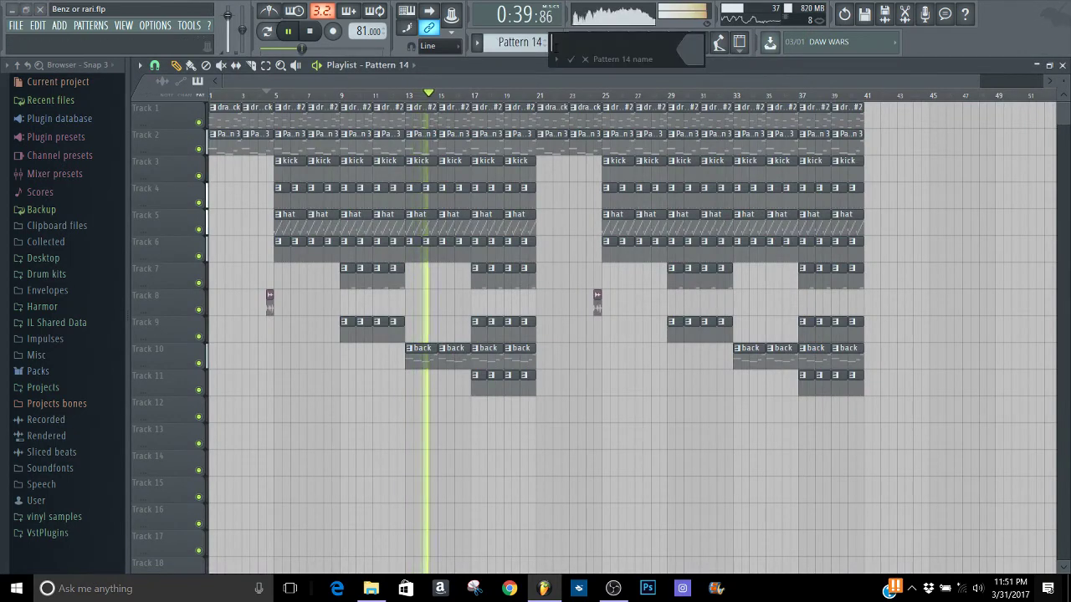
type("bout a")
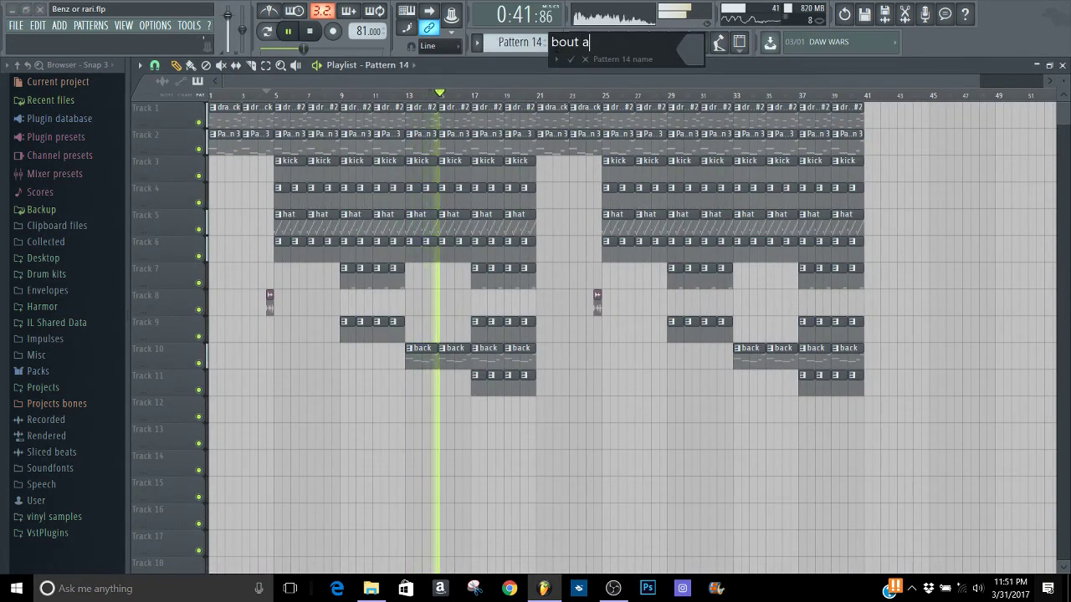
type("s simple")
type("as it gets")
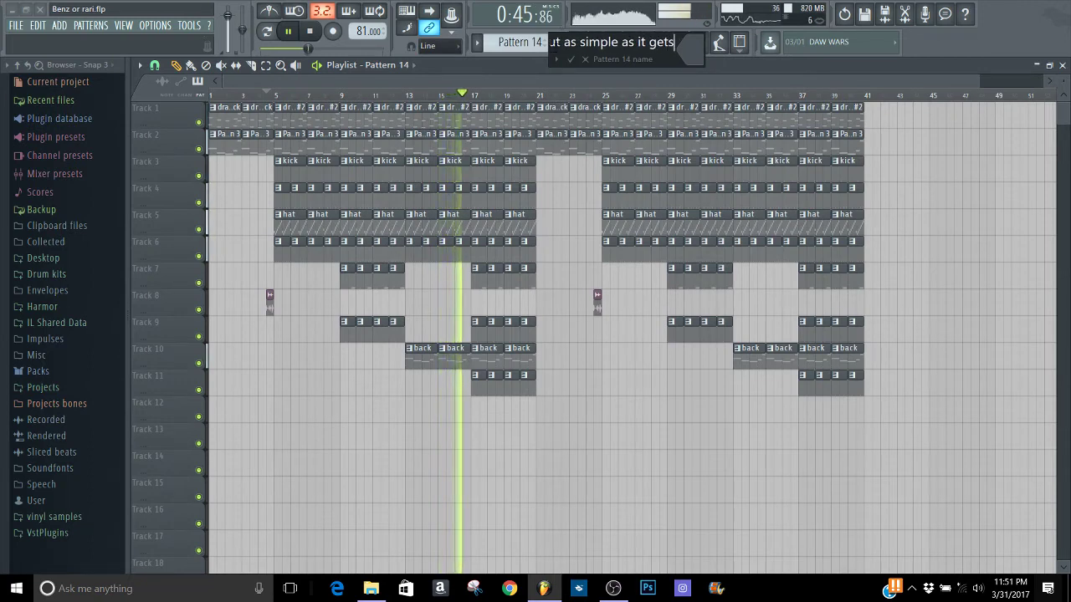
- Continue the new pattern's name with ". now you could use a little compression tips to beef up"
type(". now you")
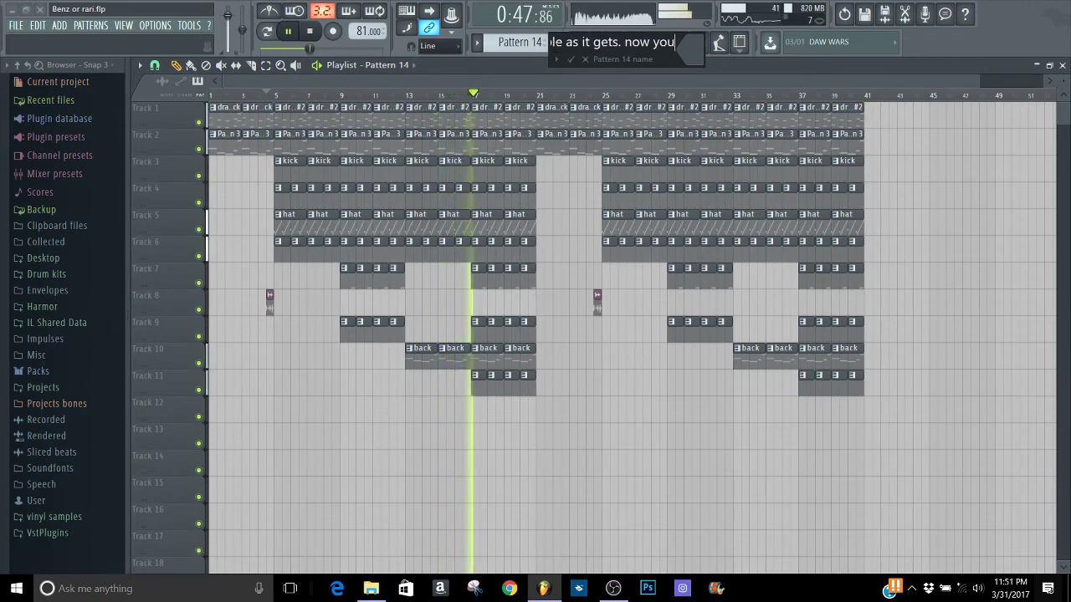
type(" could use")
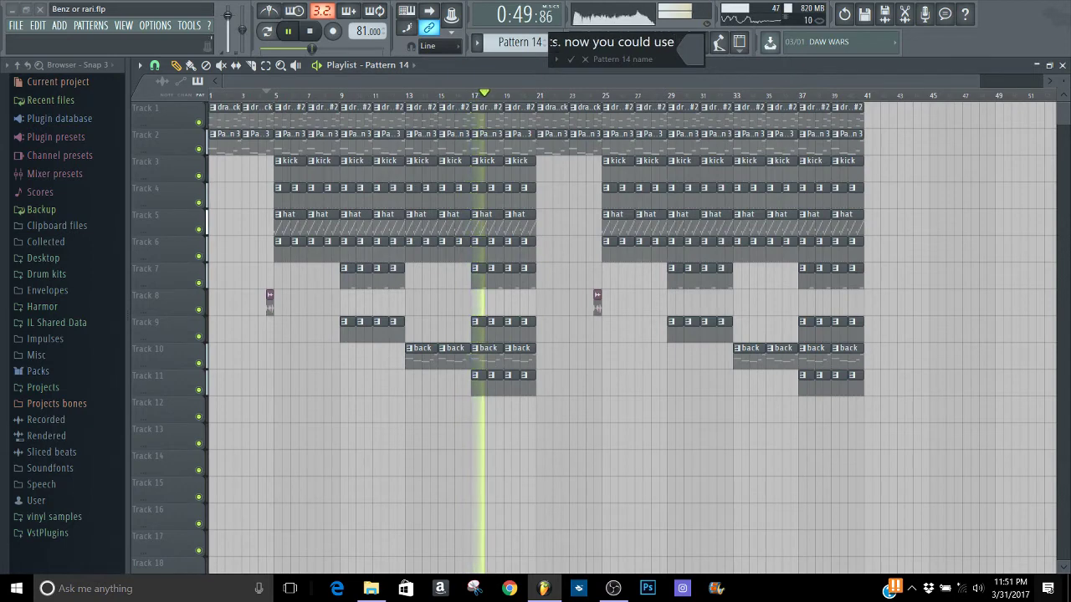
type(" a li")
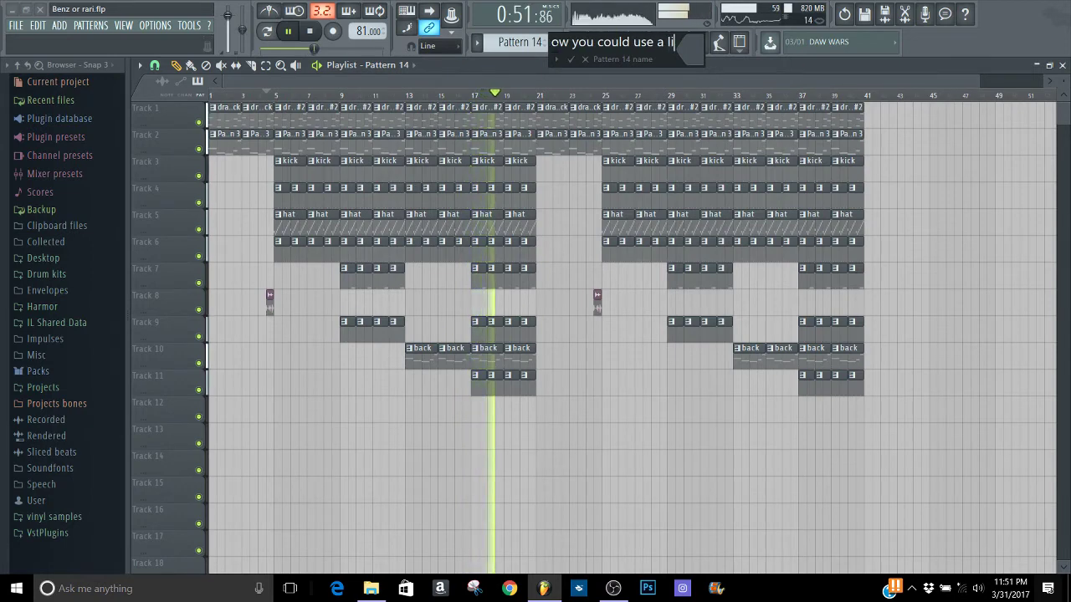
type("ttle comp")
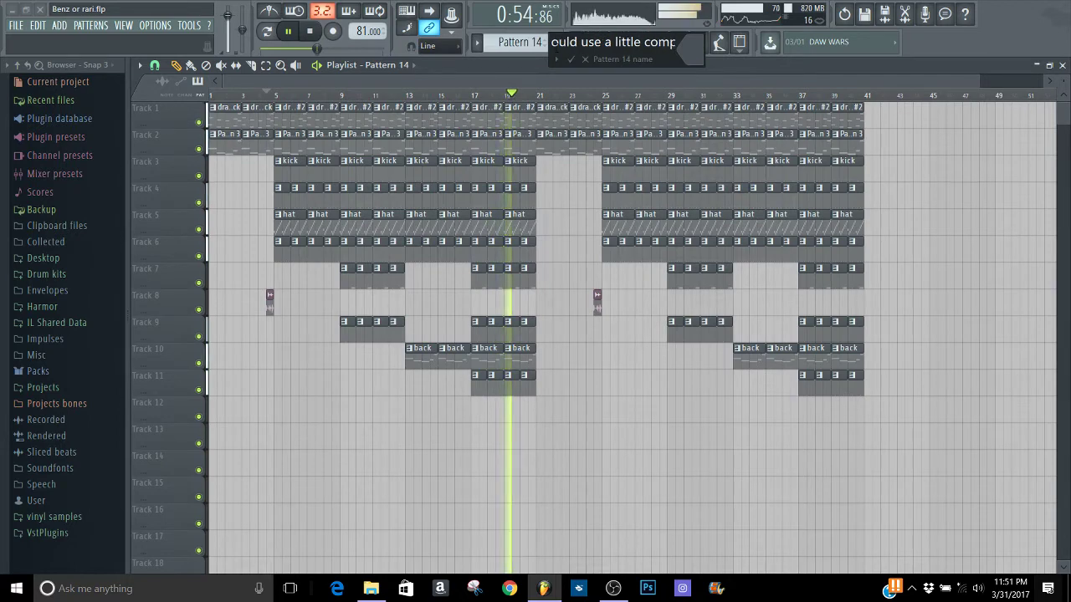
type("ressio")
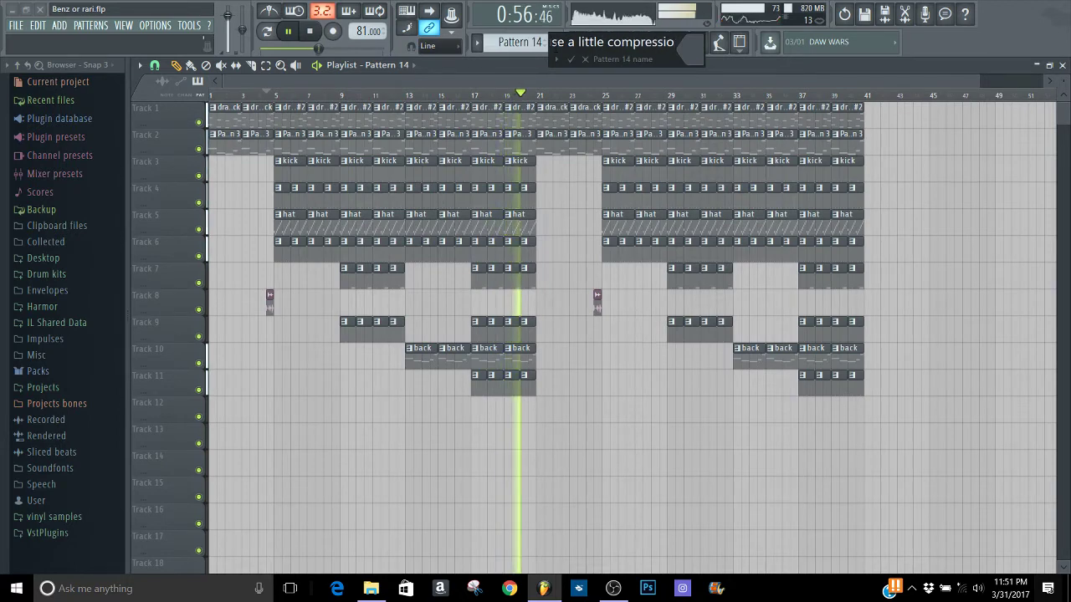
type("n tips to beff")
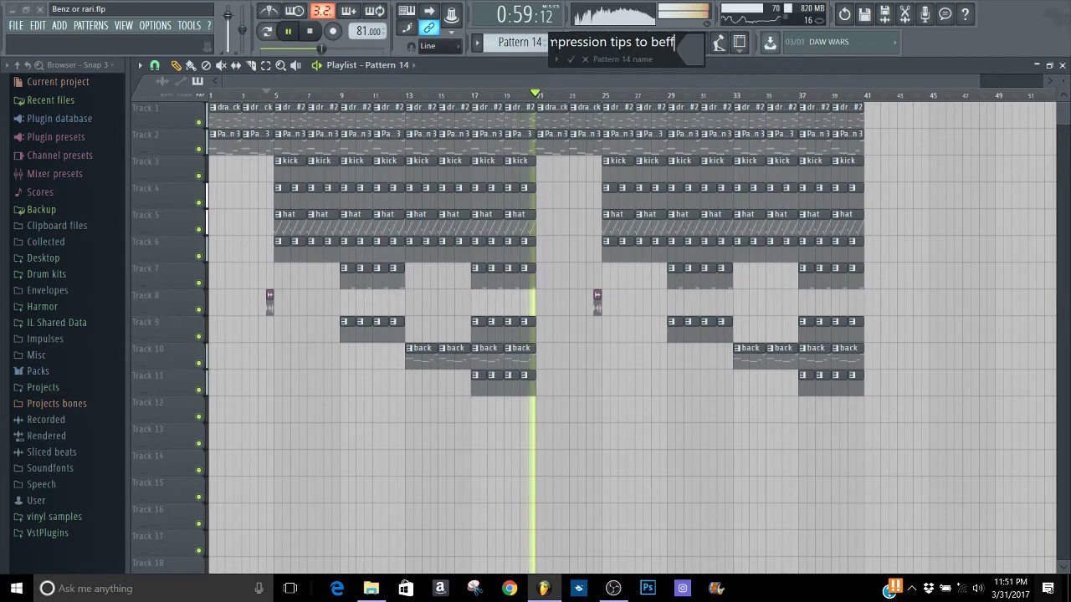
key("BackSpace")
type("e")
type("f up")
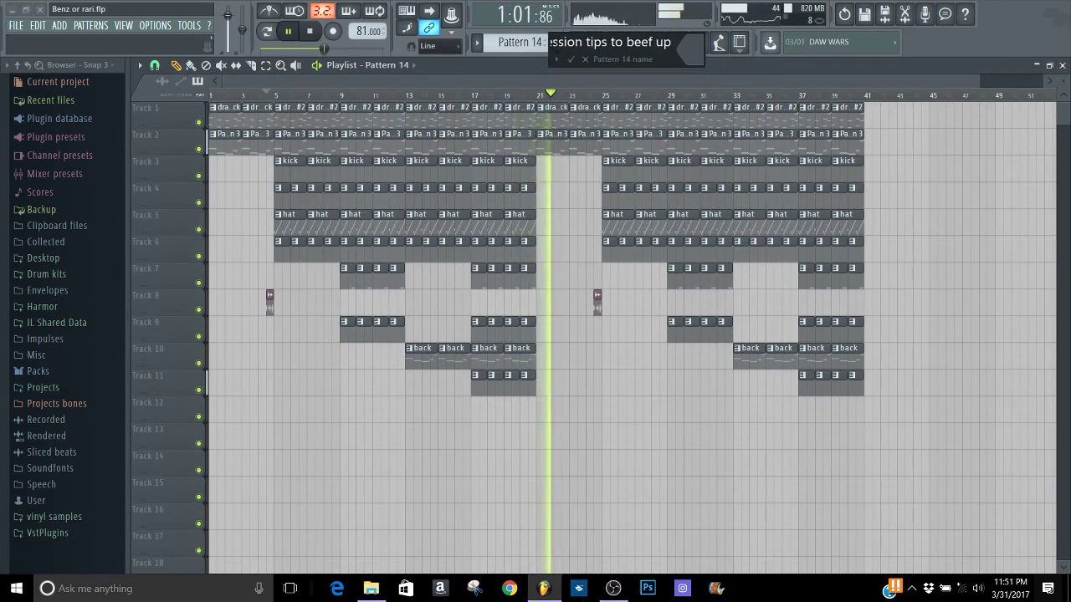
- Finish the new pattern's name with "the drums and the synths or what not but dont confuse yourself trying to be fancy"
type(" the drums and the")
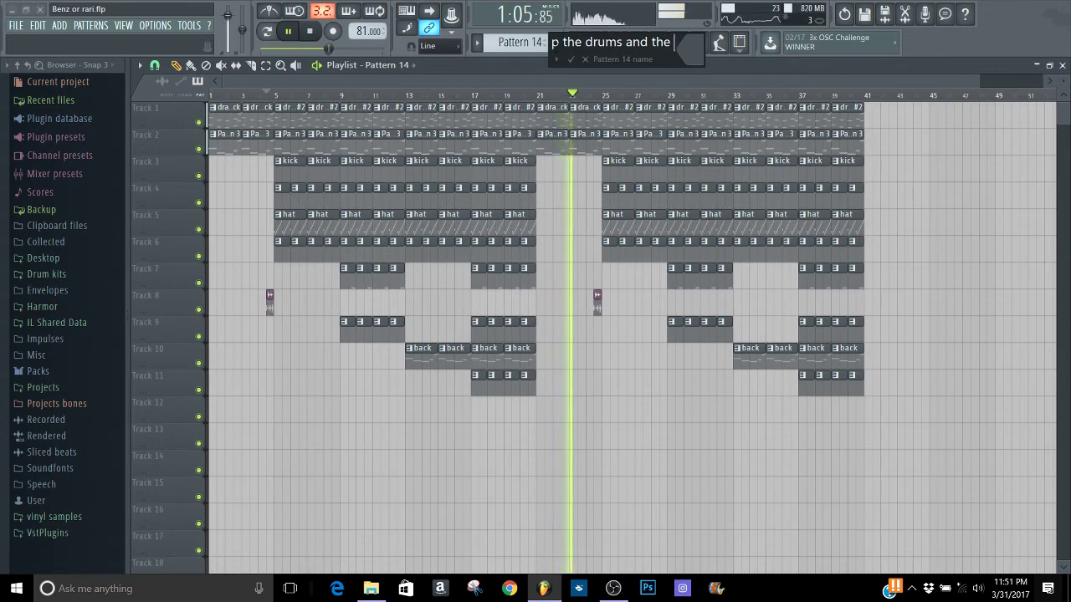
type(" synths c")
type("r ")
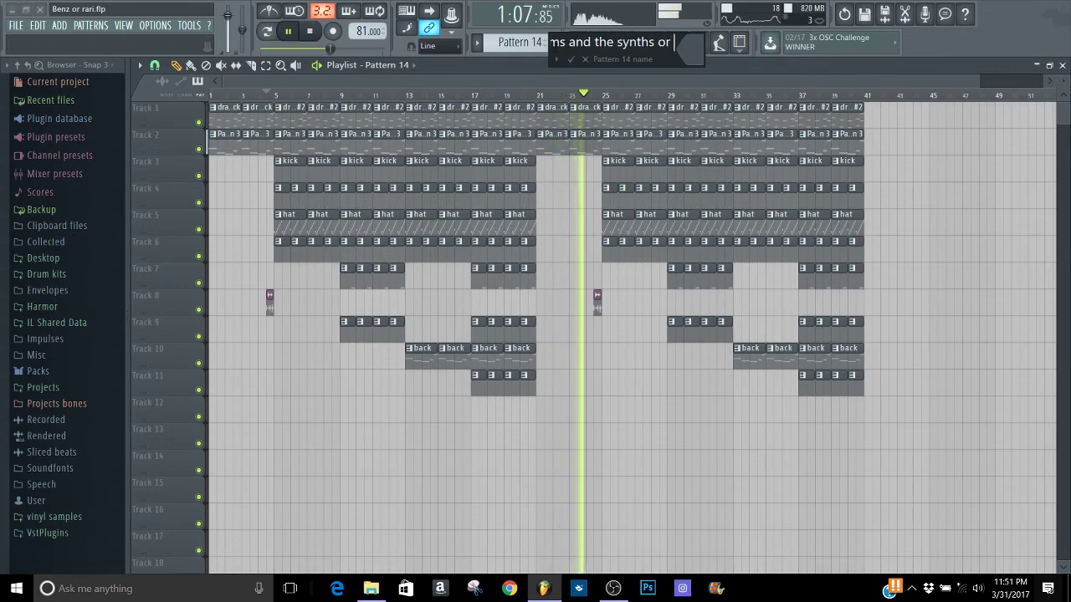
type("what not")
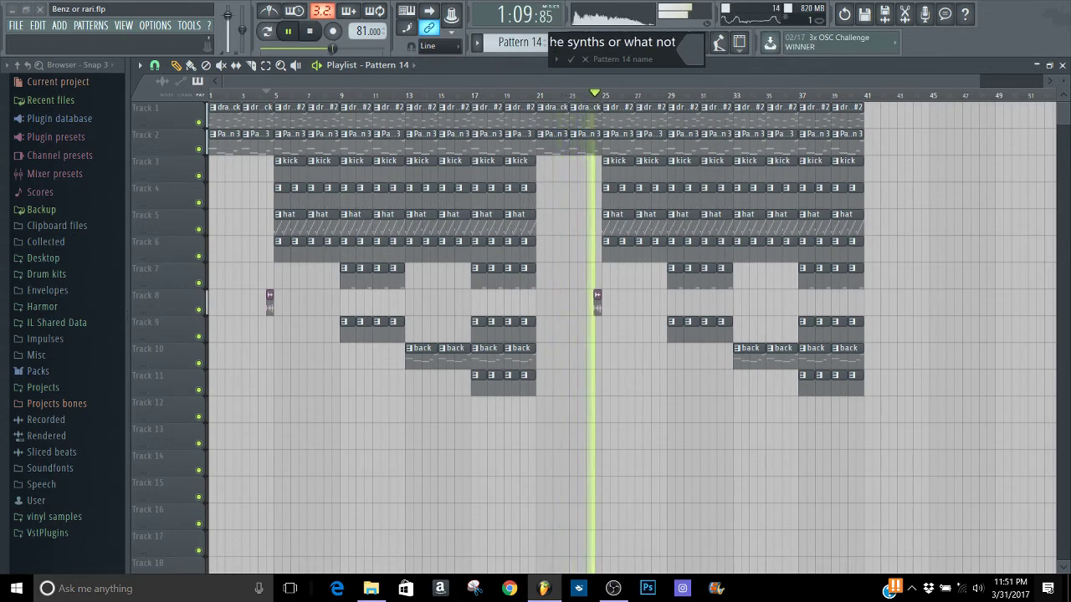
type(" but dont")
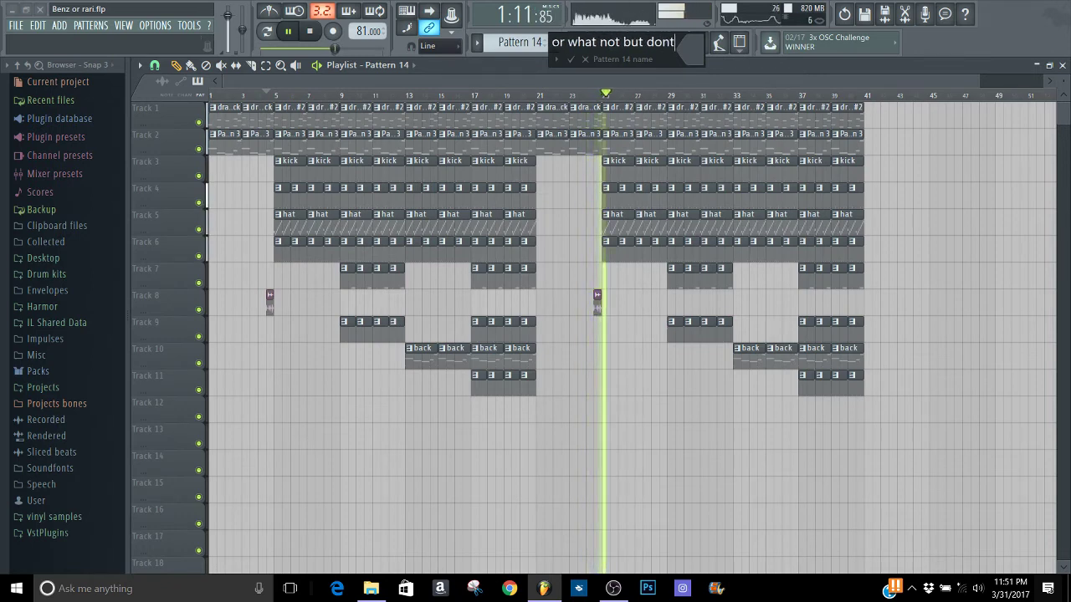
type(" confuse")
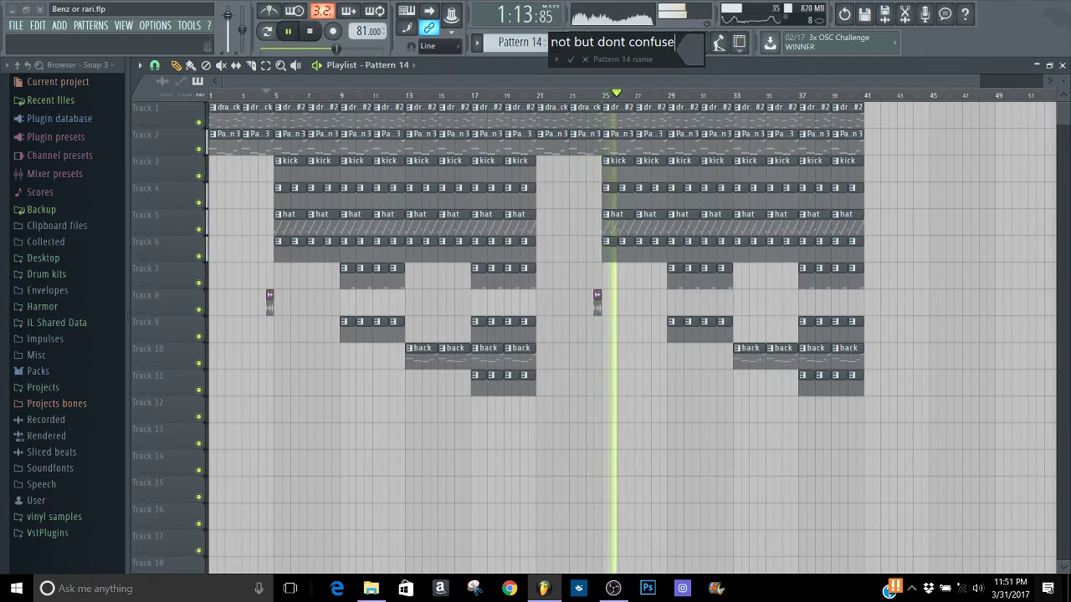
type(" you")
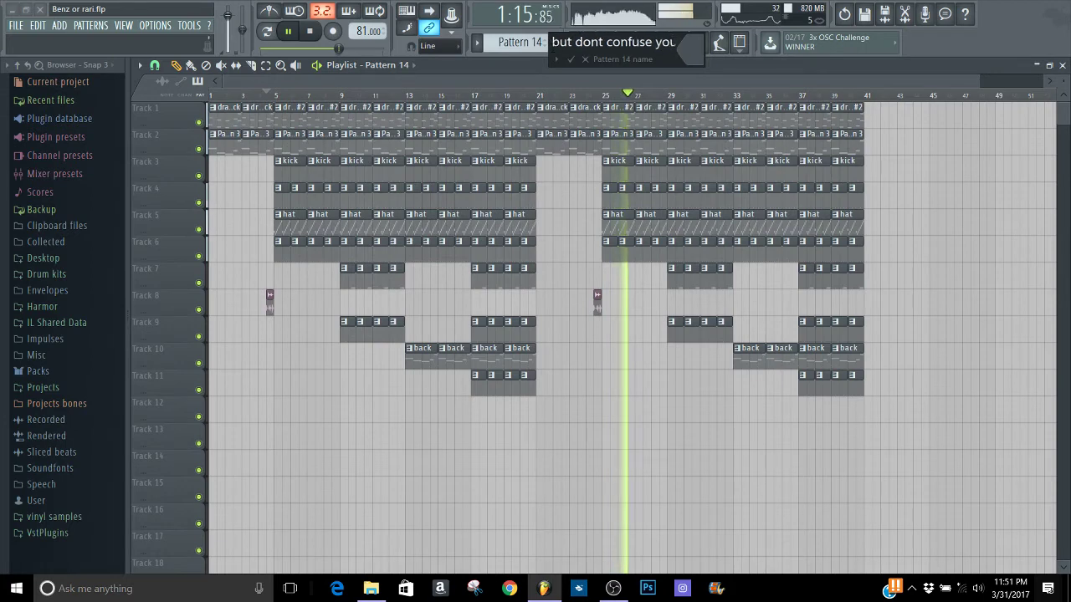
type("rself tr")
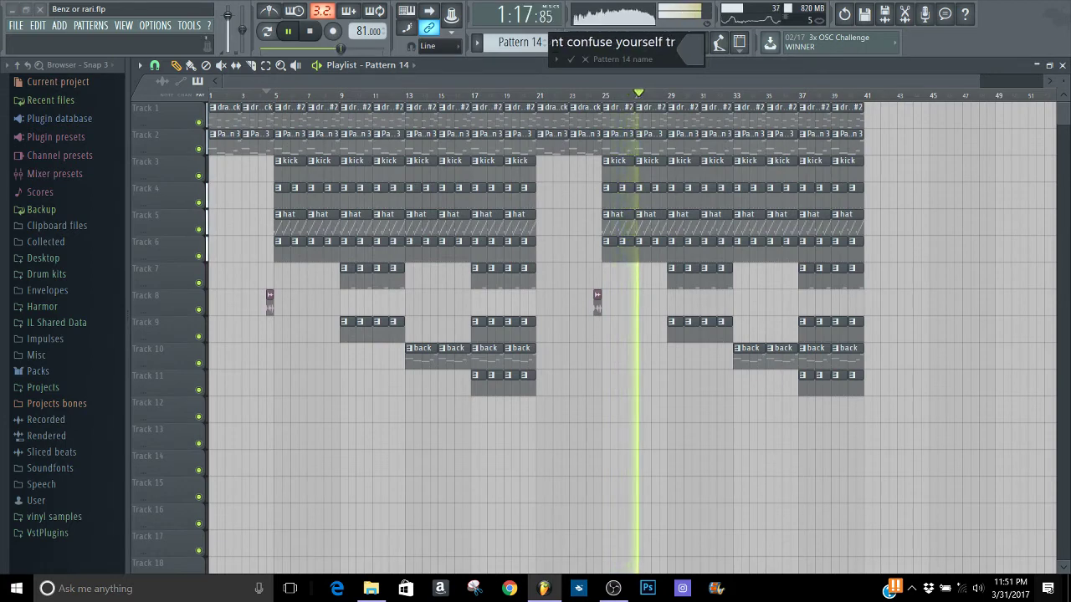
type("ying to be fancy")
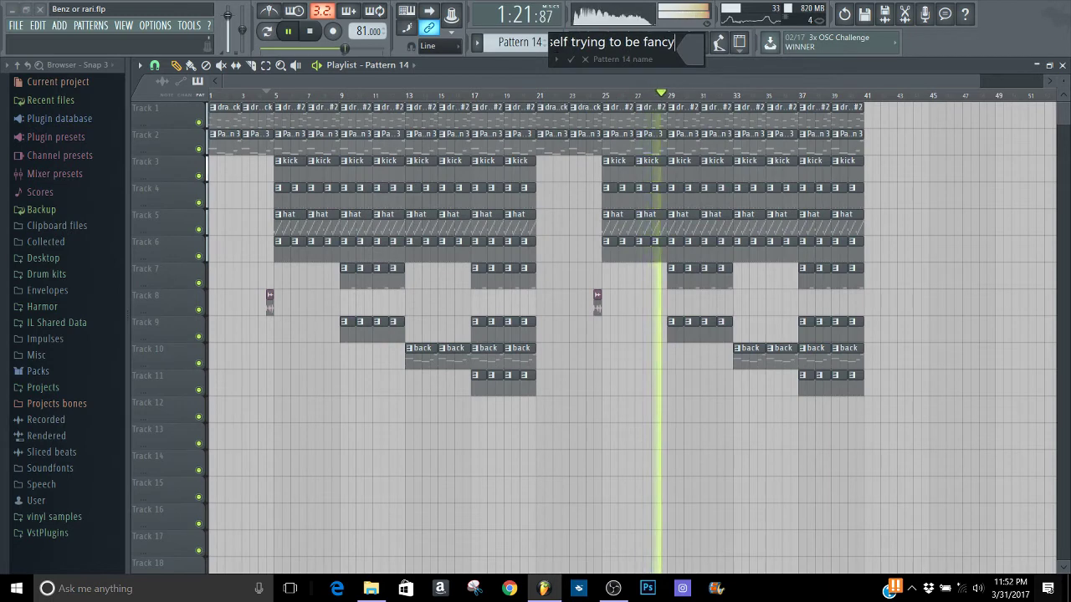
key("Return")
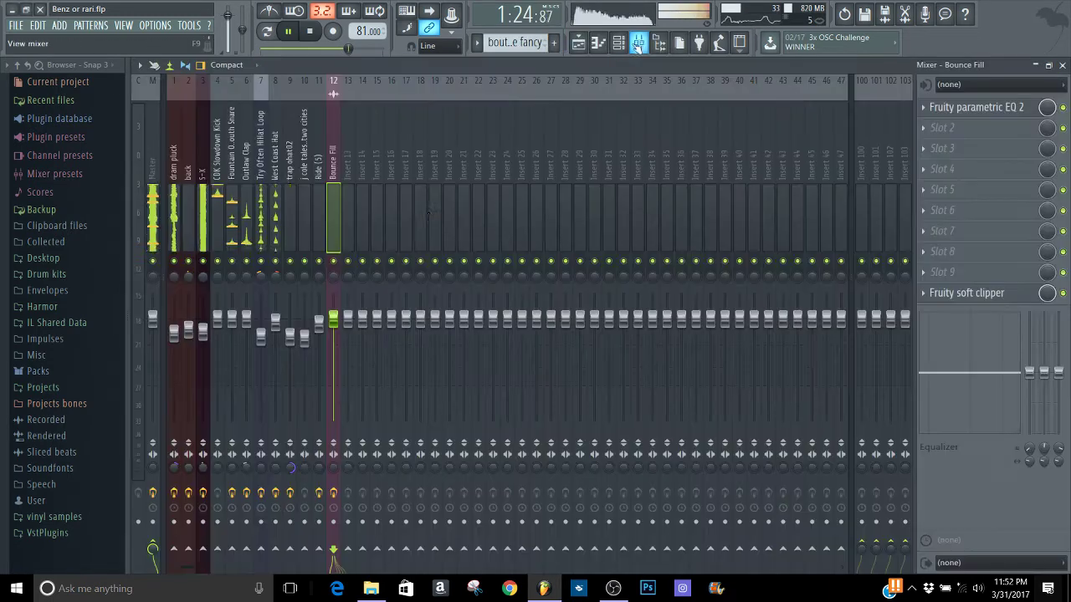
- Show the Mixer, solo the Outlaw Clap track to check it, and switch the solo to the Try Often HiHat Loop track
left_click(639, 43)
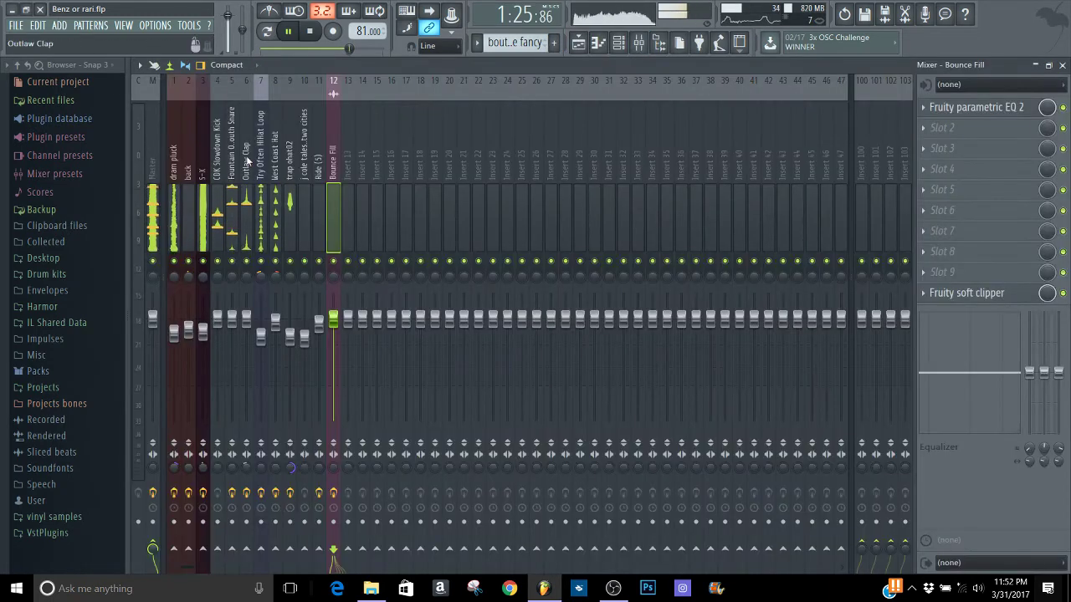
left_click(231, 322)
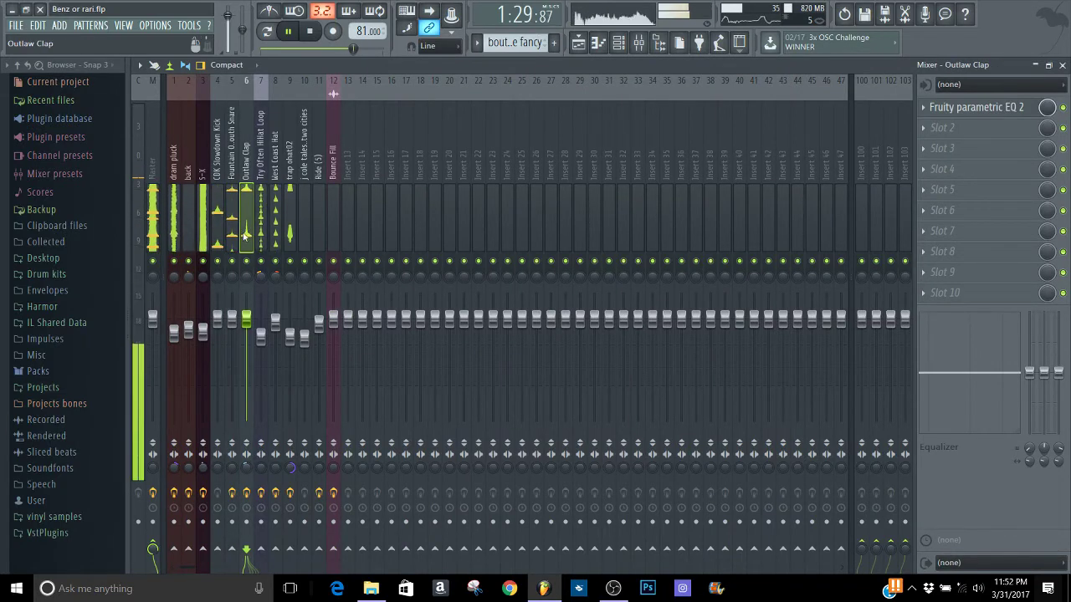
left_click(247, 268)
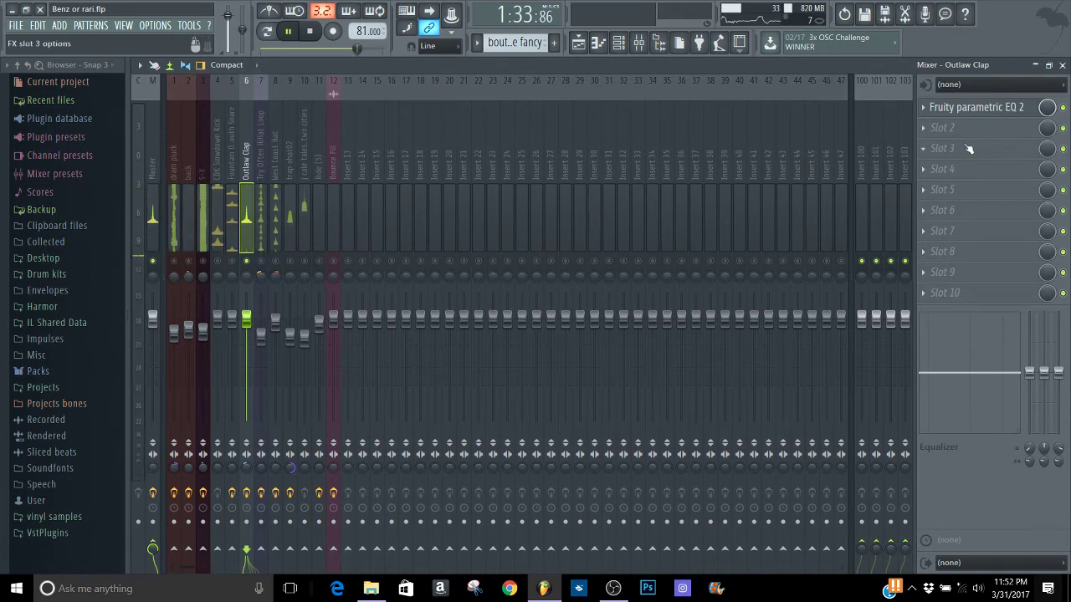
left_click(260, 252)
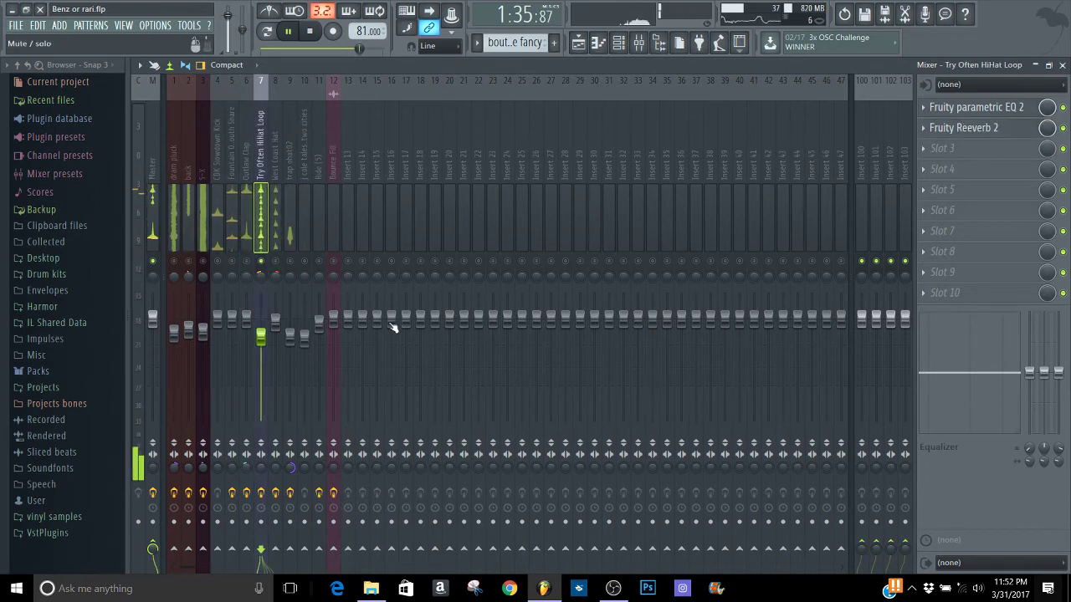
- Load Fruity Limiter on Try Often HiHat Loop with its ceiling at about -15.1 dB, and raise the track to about 90% in the full mix
left_click(936, 149)
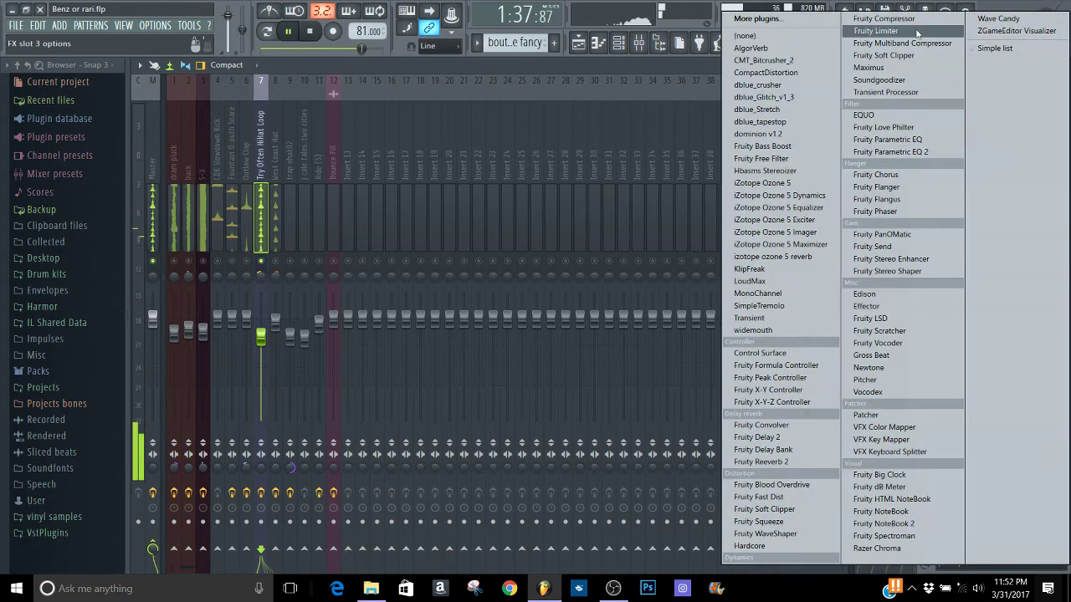
left_click(879, 31)
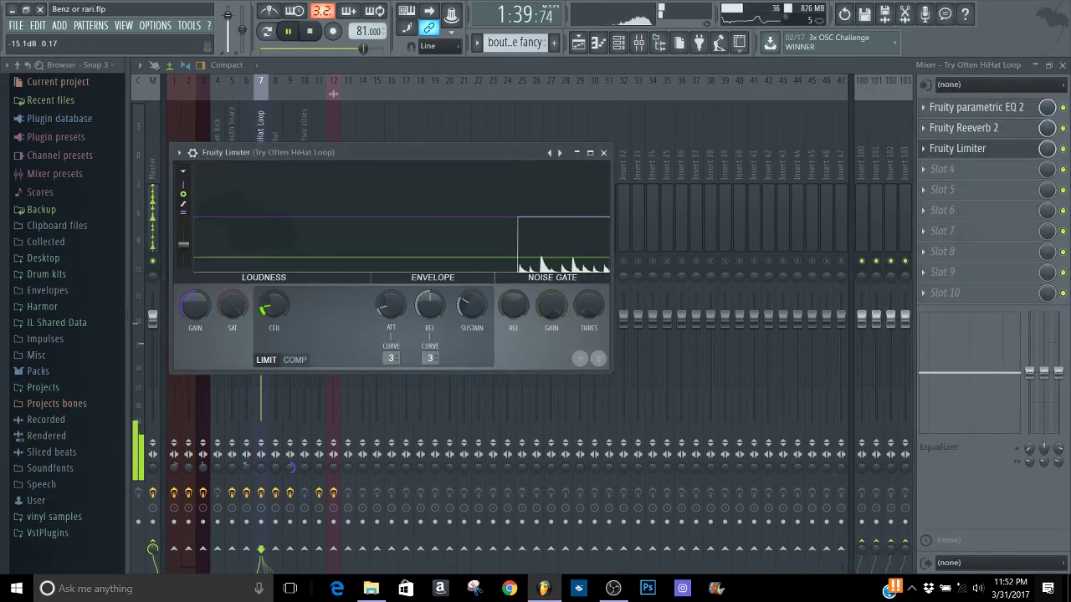
left_click(603, 153)
right_click(262, 263)
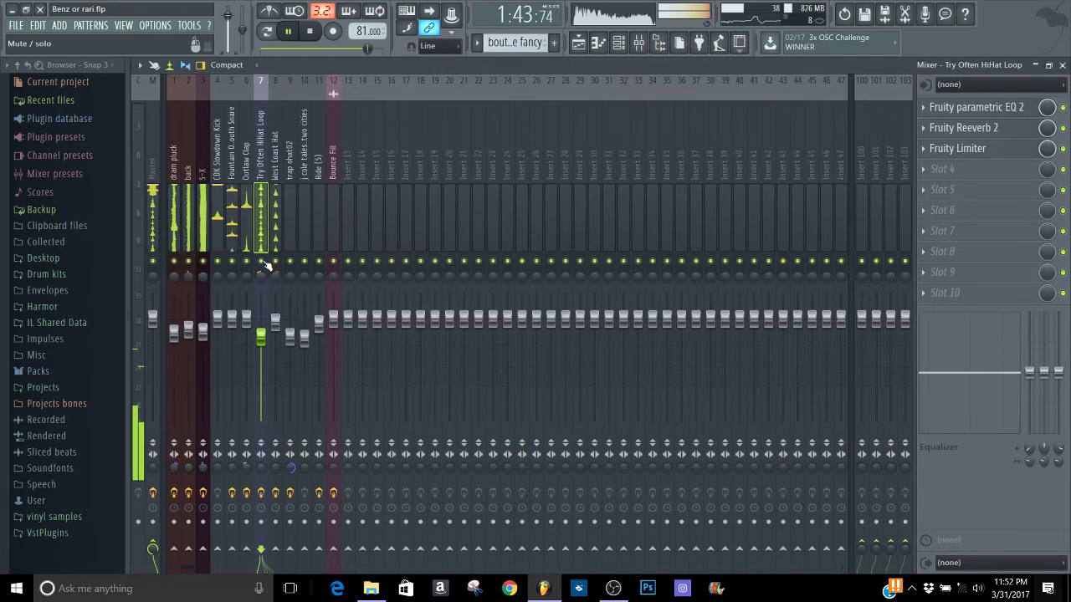
left_click_drag(261, 337, 261, 329)
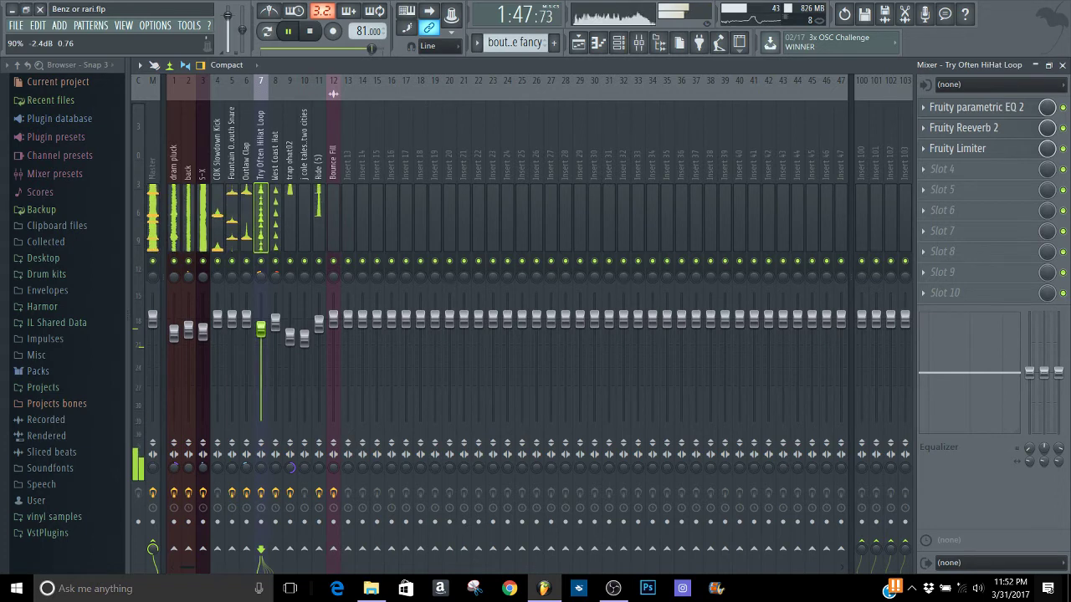
- Compare West Coast Hat soloed and in the mix, load Fruity Limiter on it with a lowered ceiling, and return to the full mix
right_click(276, 262)
left_click(278, 230)
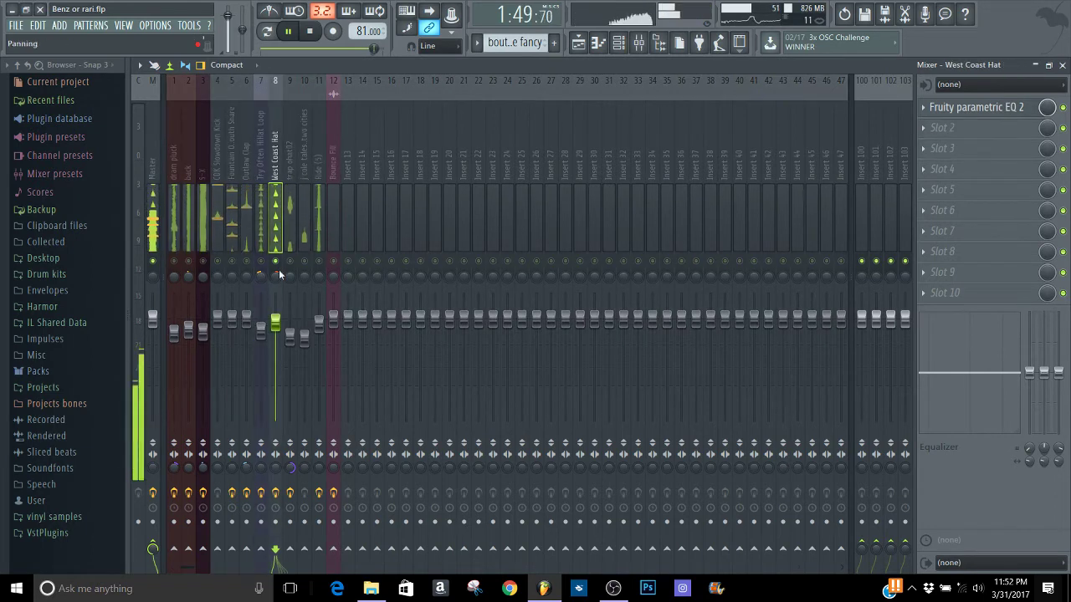
right_click(279, 262)
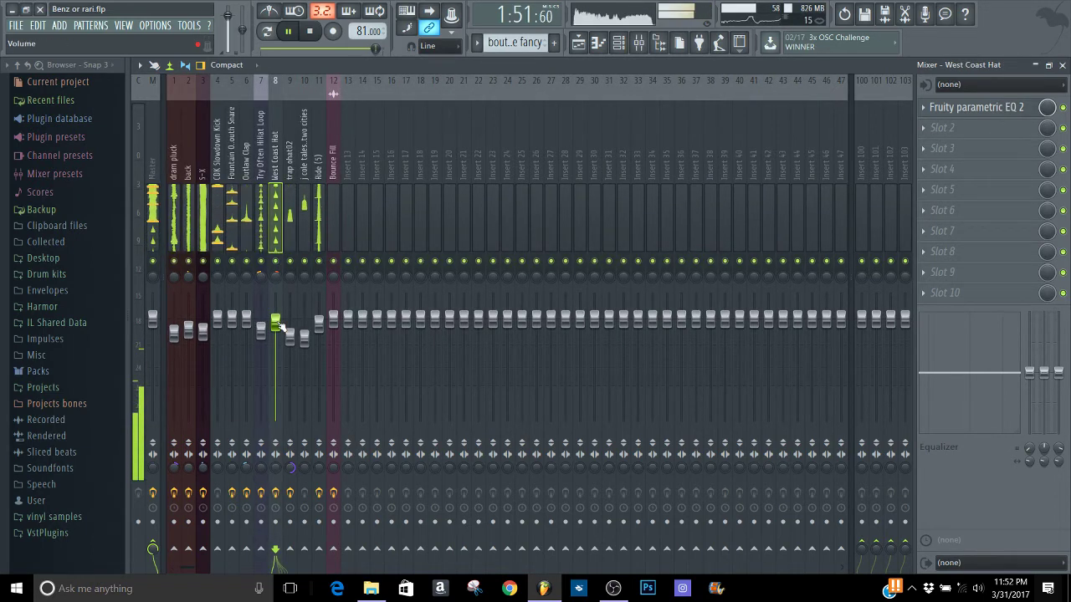
right_click(276, 261)
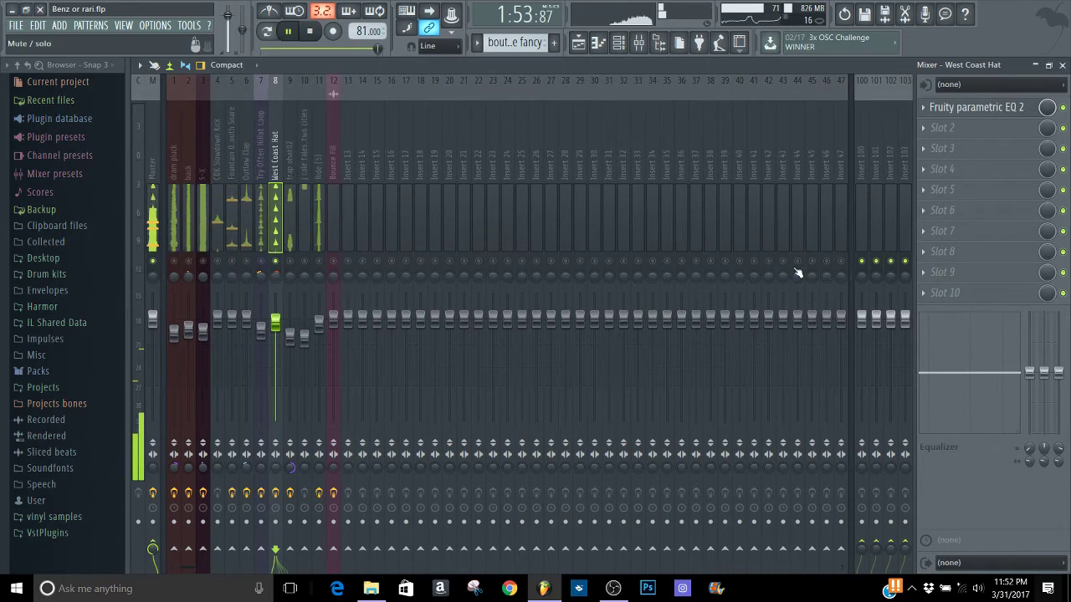
left_click(924, 128)
left_click(878, 32)
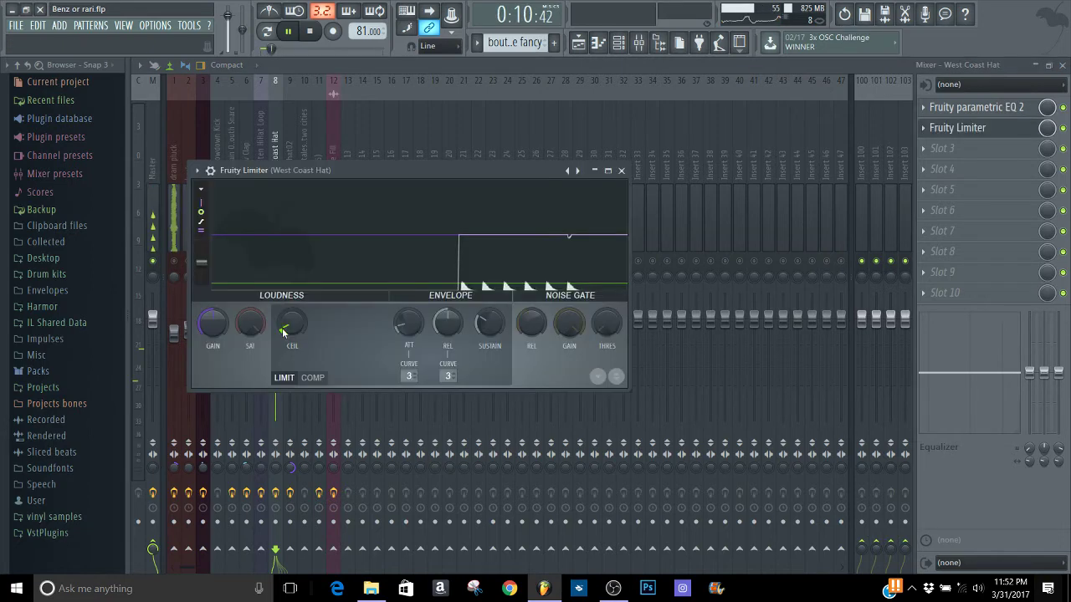
left_click(623, 171)
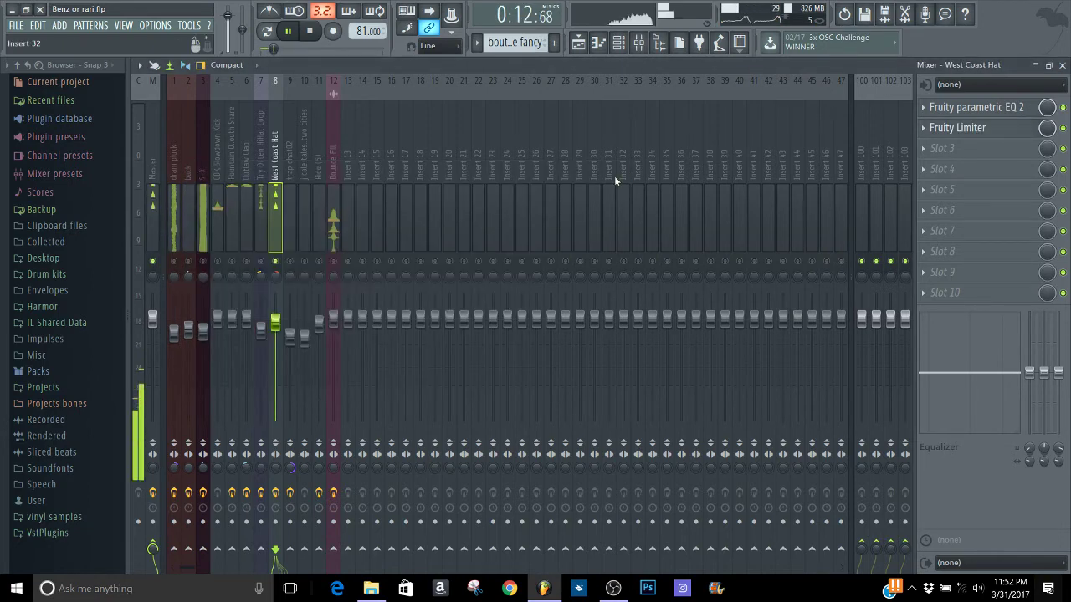
right_click(279, 261)
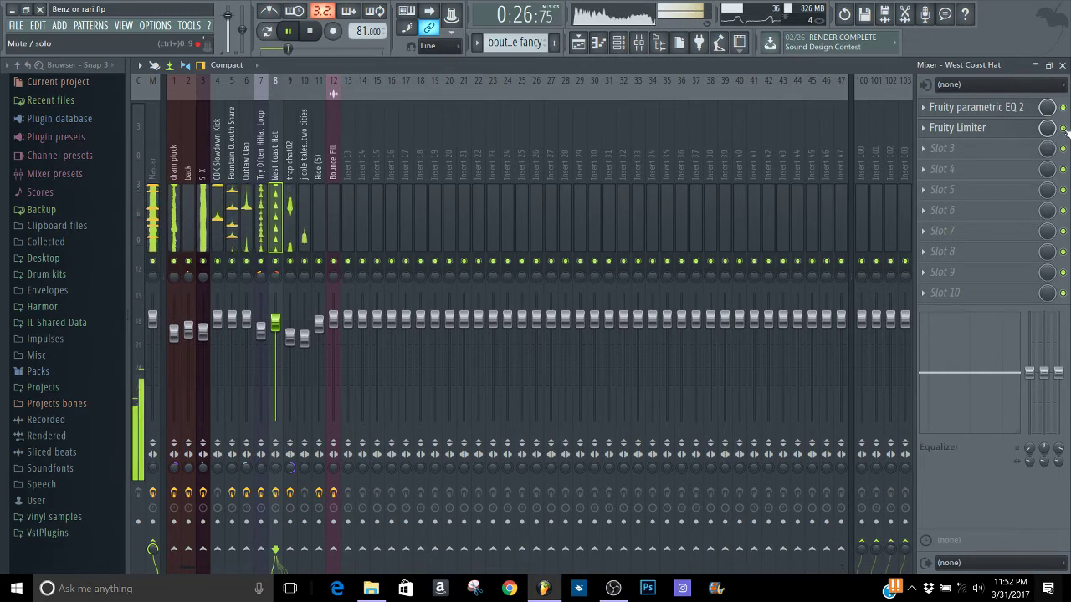
- Add a new pattern whose name starts "see if" and ends "please dont try. i just did that so the snare could pop out a little more"
left_click(553, 42)
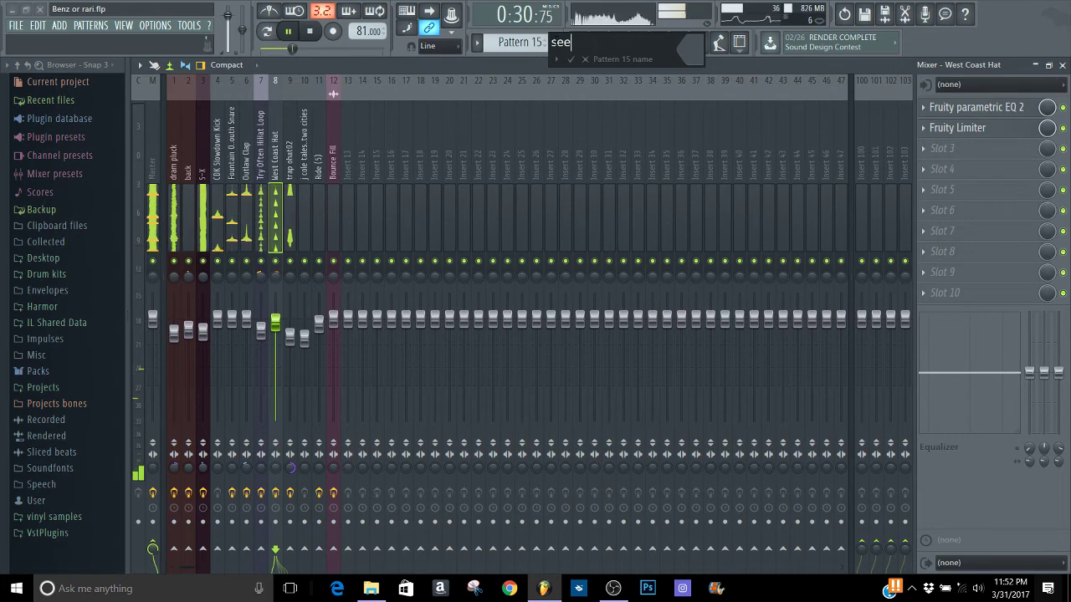
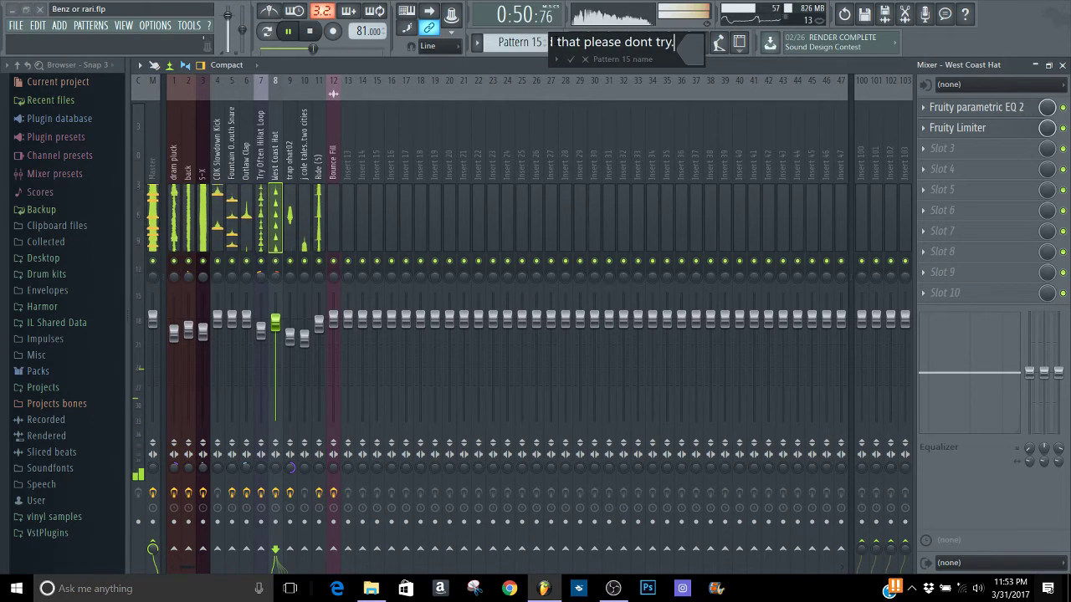
type("i")
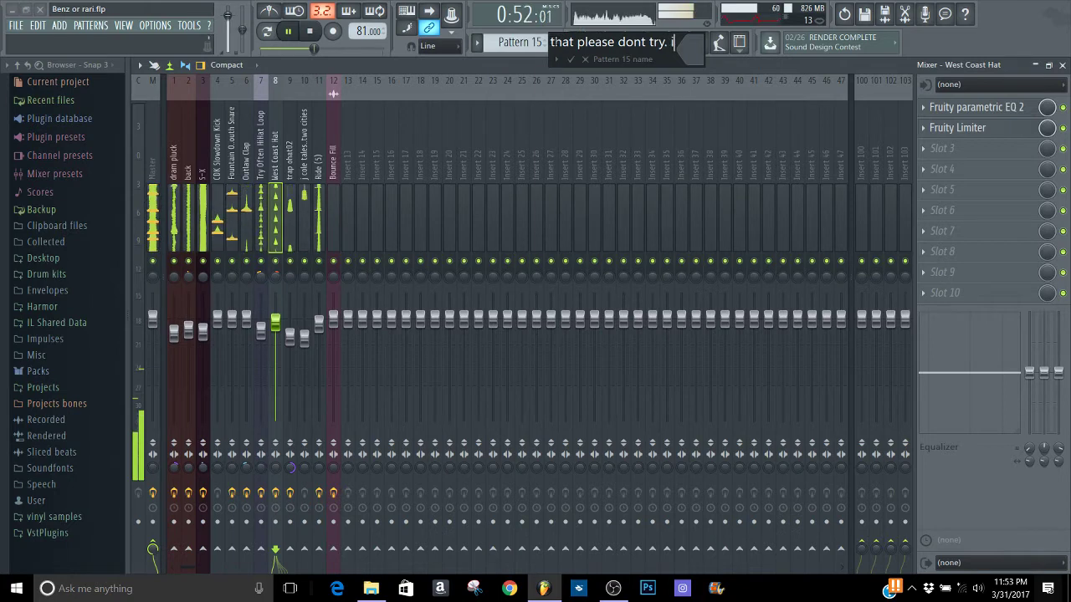
type(" just did th")
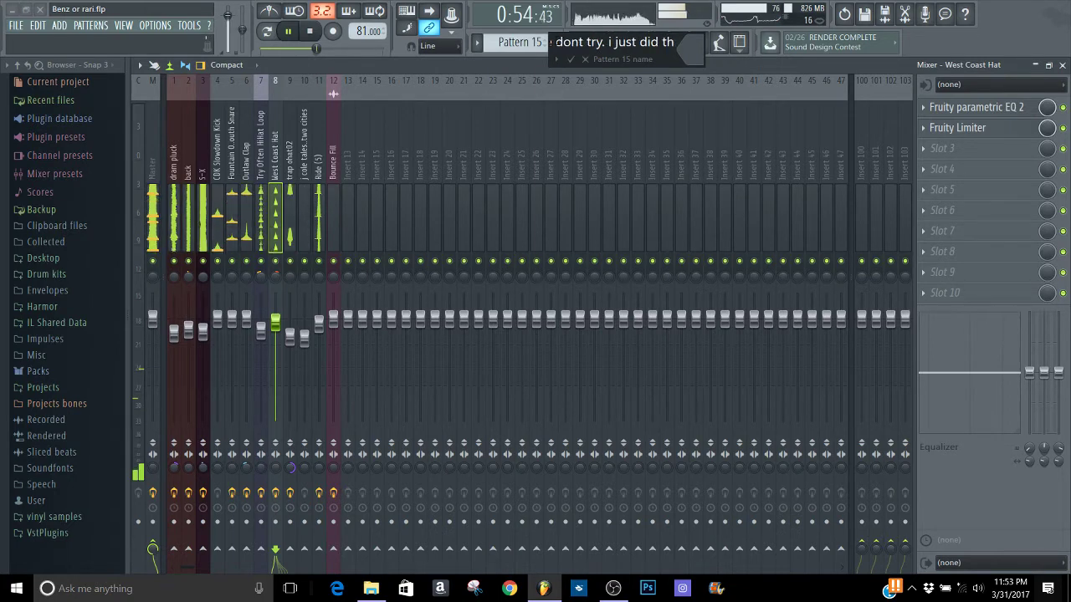
type("at so the s")
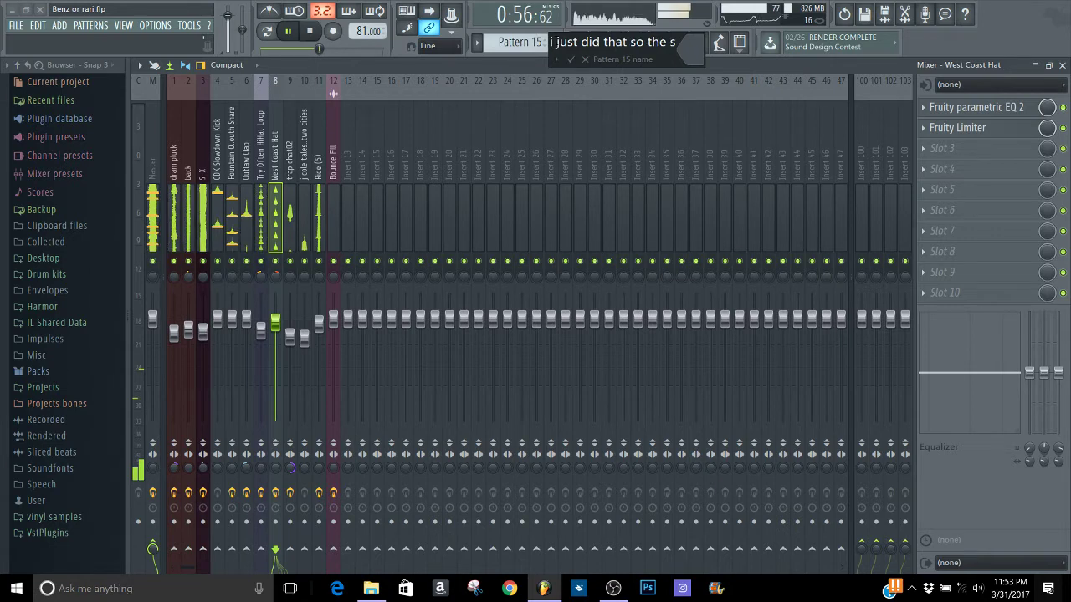
type("nare could pop ou")
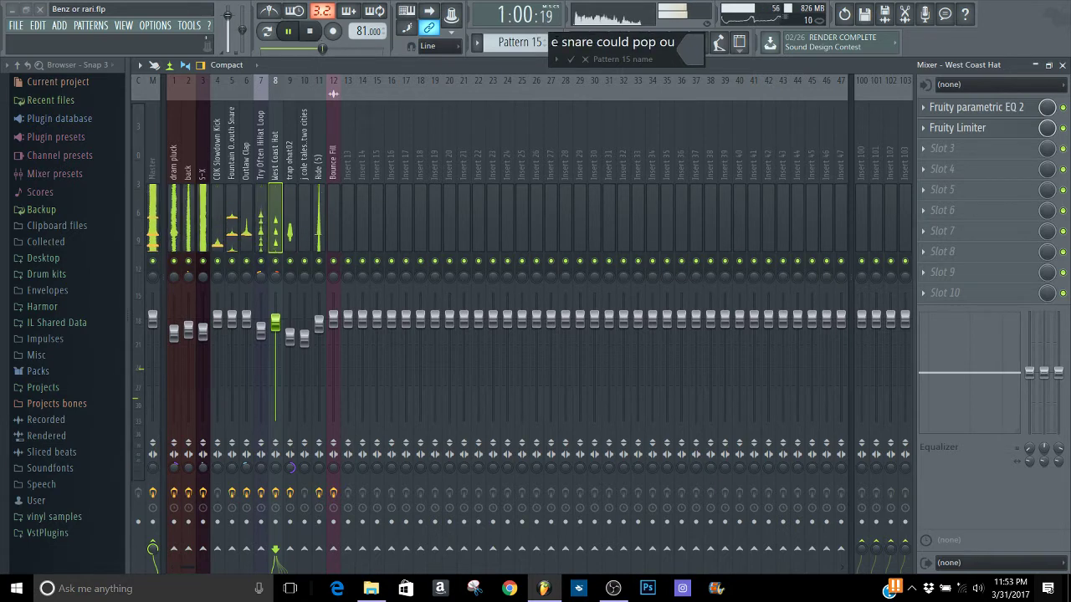
type("t a little")
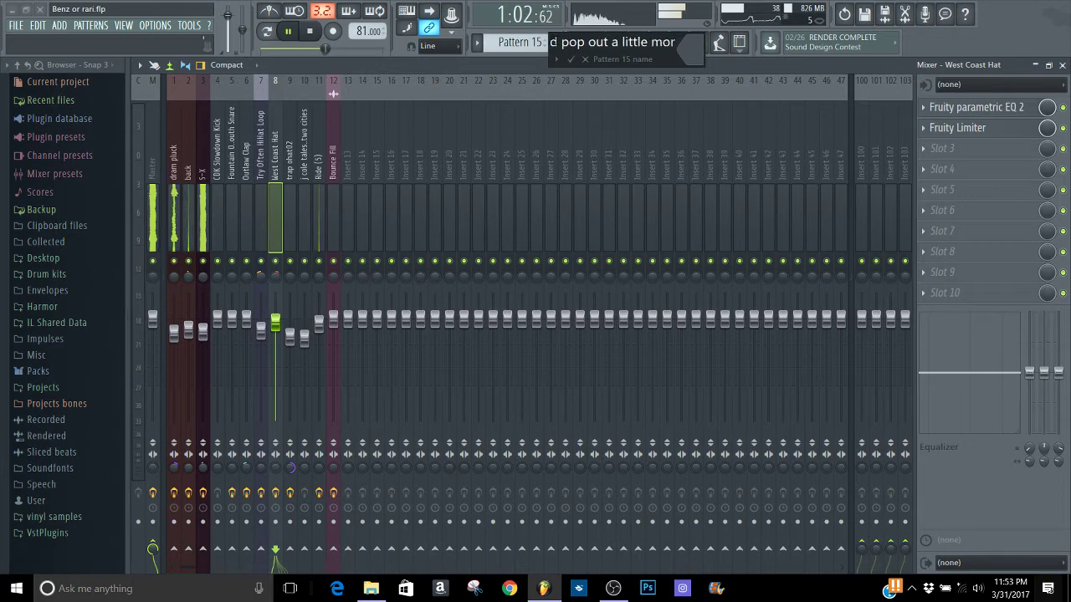
type(" mor")
type("e")
key("Return")
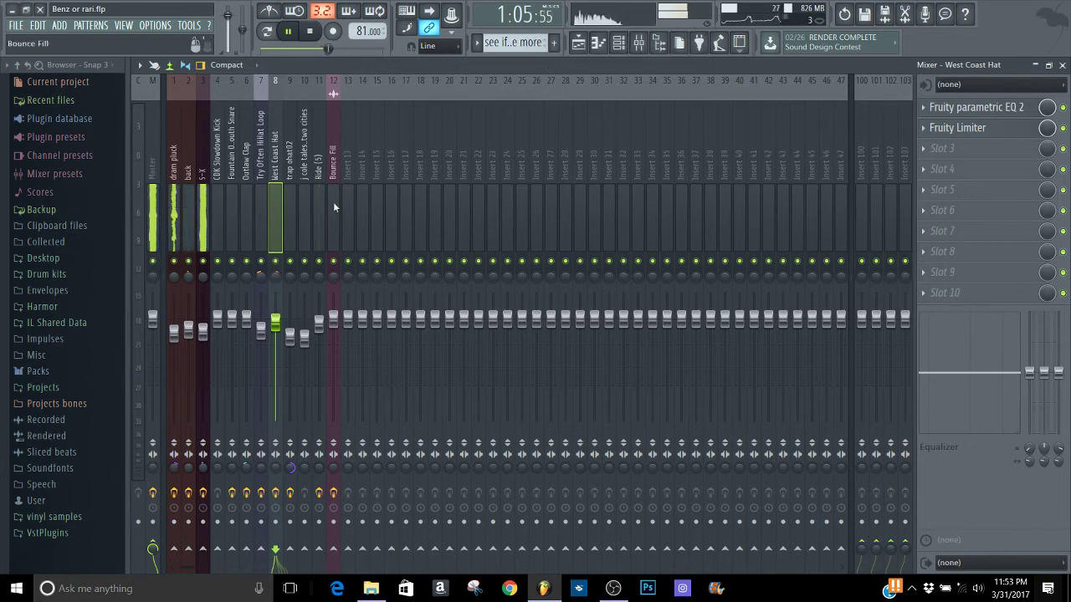
- Add a pattern whose name starts "also fruity limiter has a few beefing up" and ends "i dont use but itsw pretty cool check this out"
left_click(231, 219)
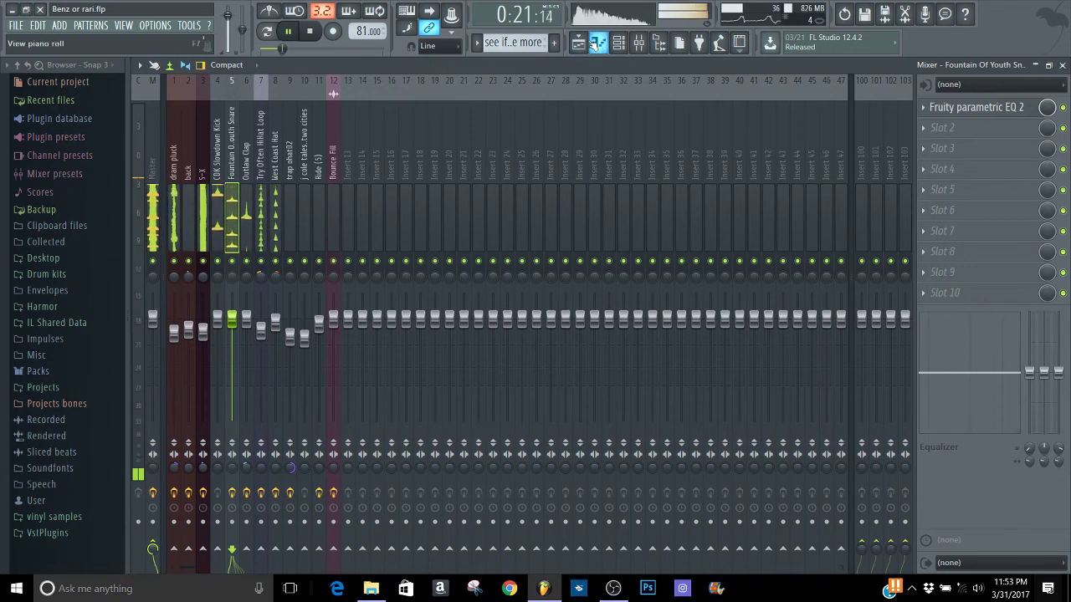
left_click(557, 44)
type("also fruity limiter")
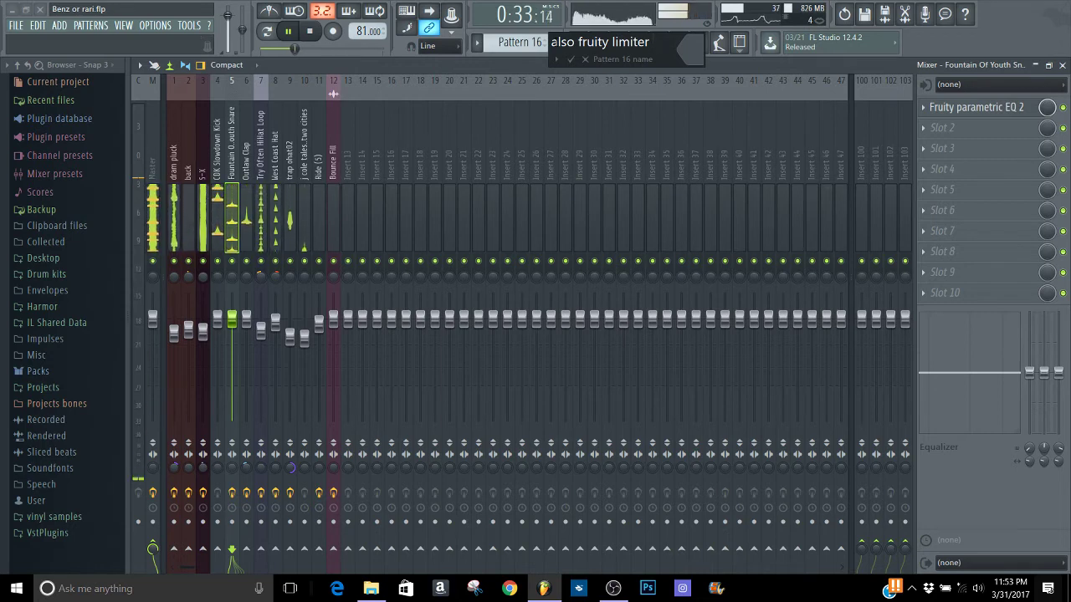
type("as a fe")
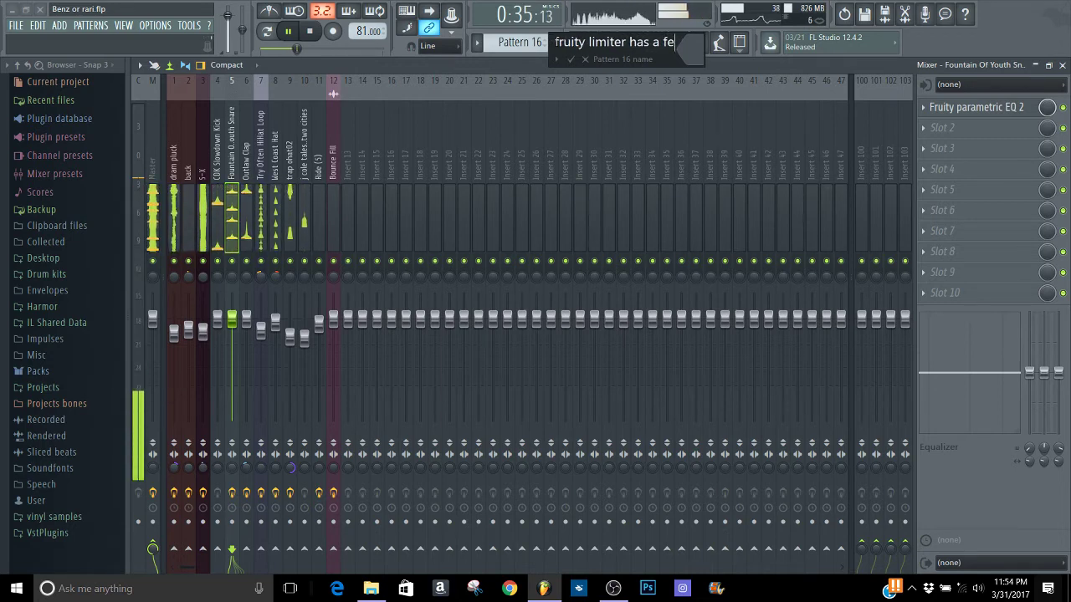
type("w beefing u")
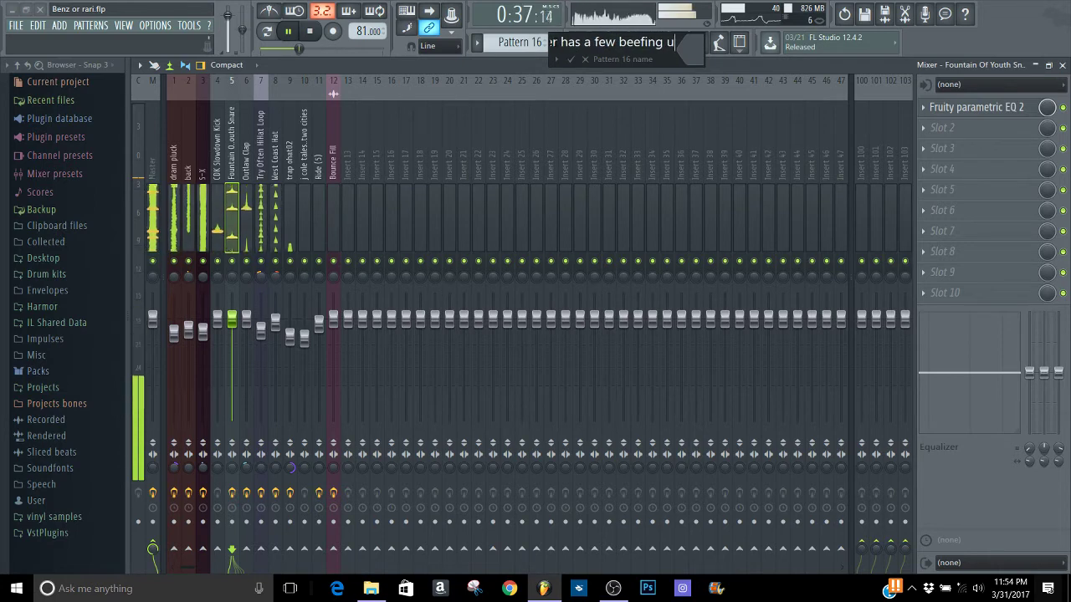
type("p dru")
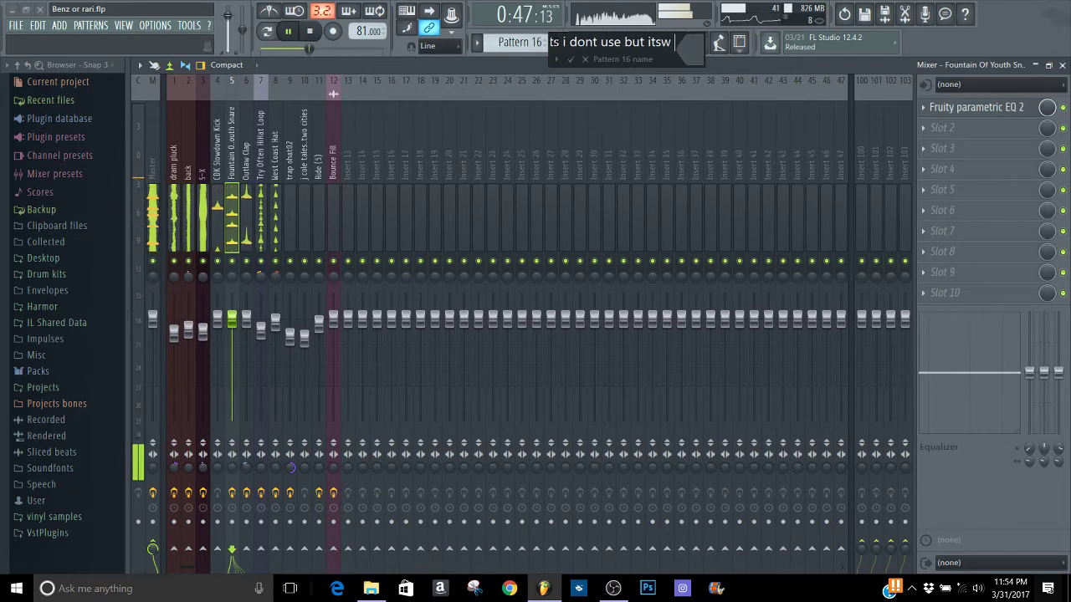
type("pretty cool")
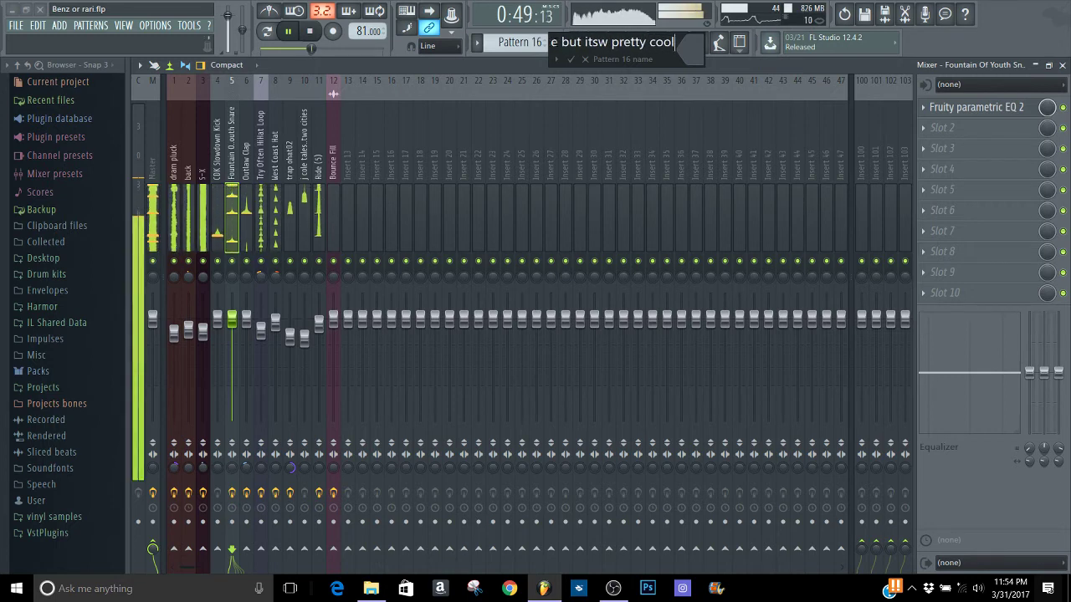
type(" check i")
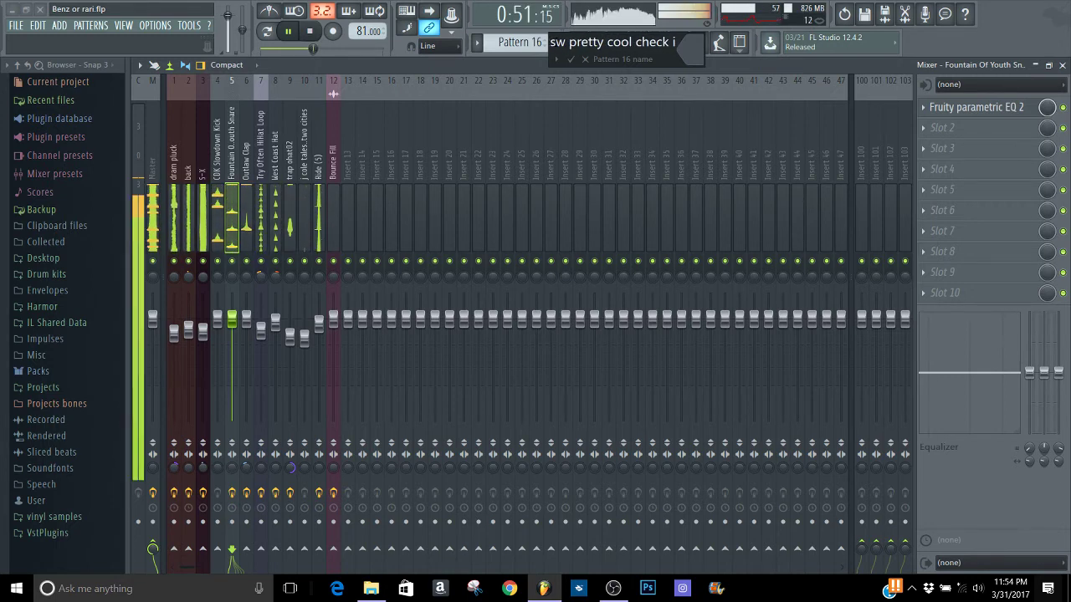
type("his ")
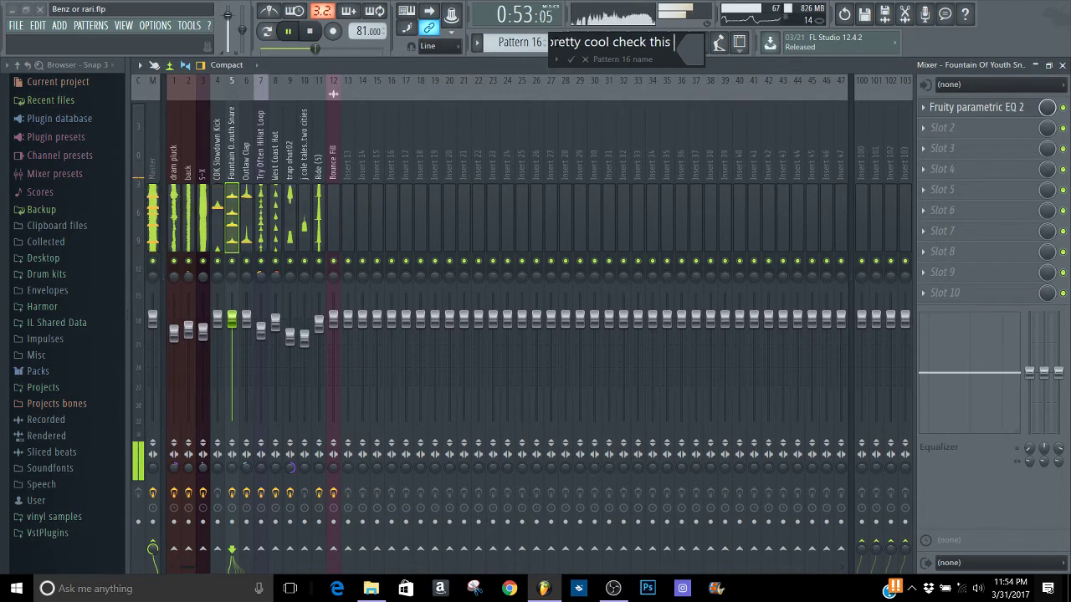
type("out")
key("Return")
- Solo the Fountain Of Youth Snare track during playback and load Fruity Compressor in its slot 2, replacing the Fruity Soft Clipper tried first
key("space")
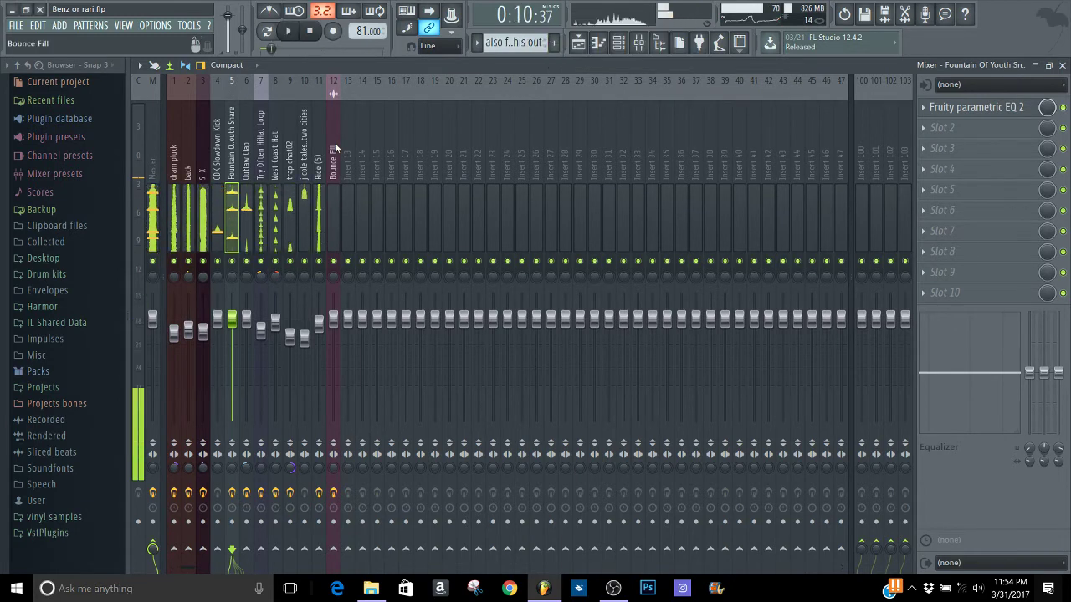
right_click(233, 262)
key("space")
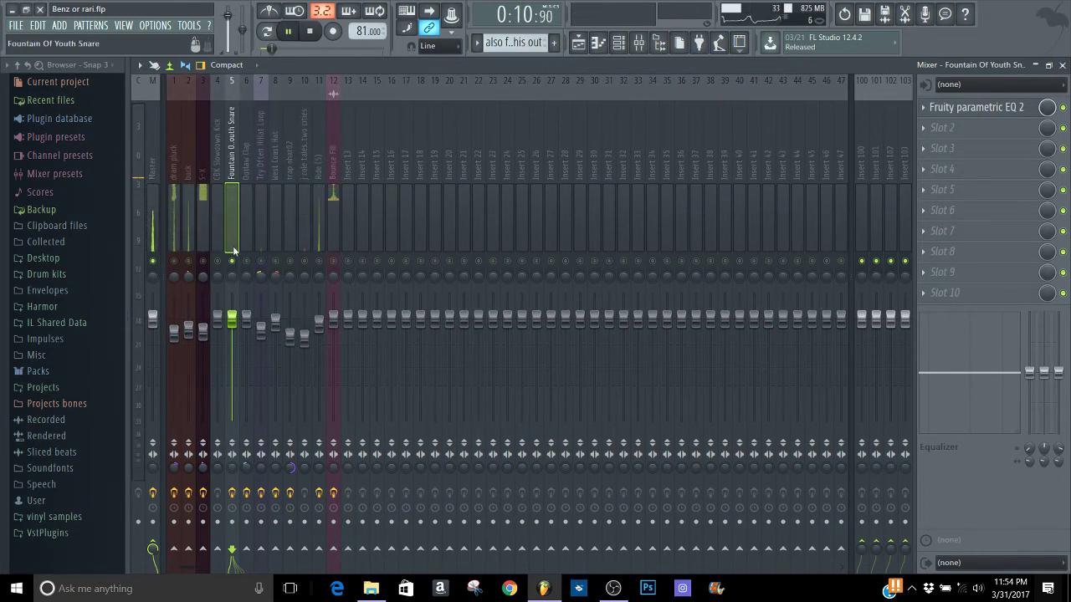
left_click(937, 128)
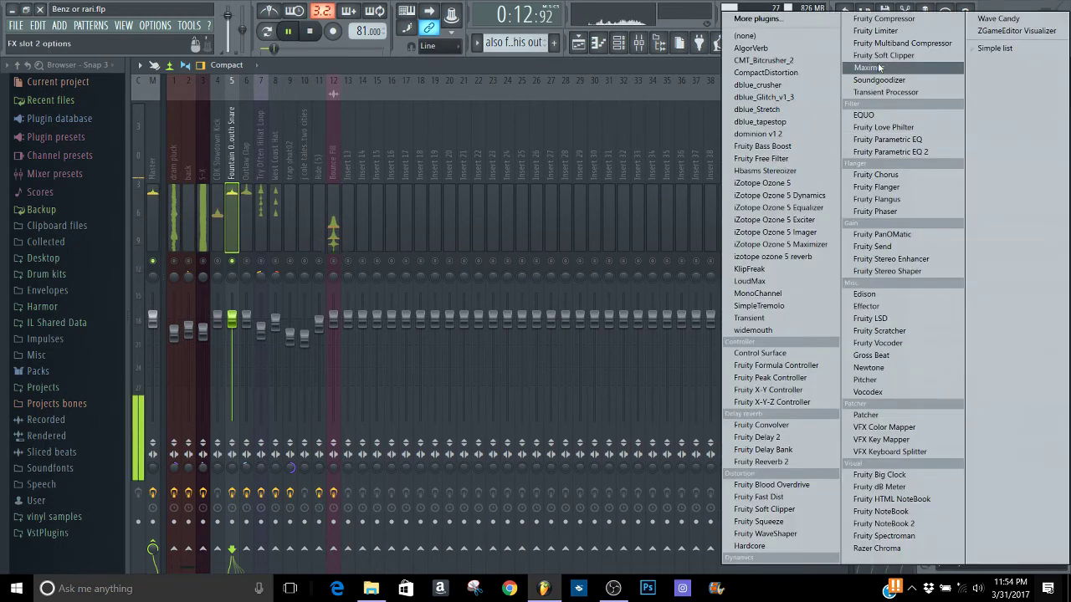
left_click(893, 55)
left_click(923, 128)
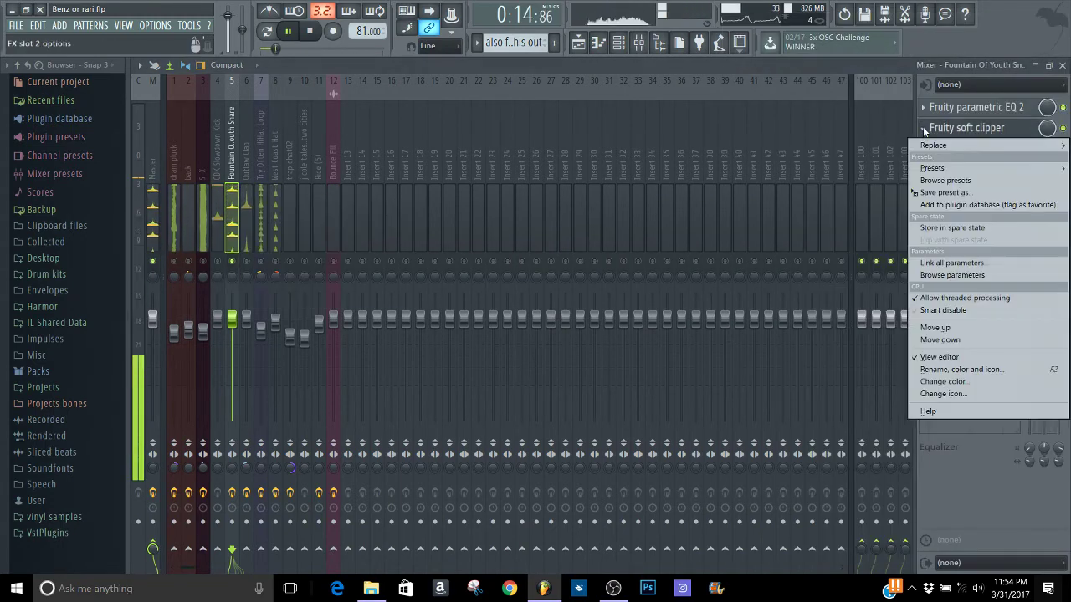
left_click(937, 137)
left_click(894, 19)
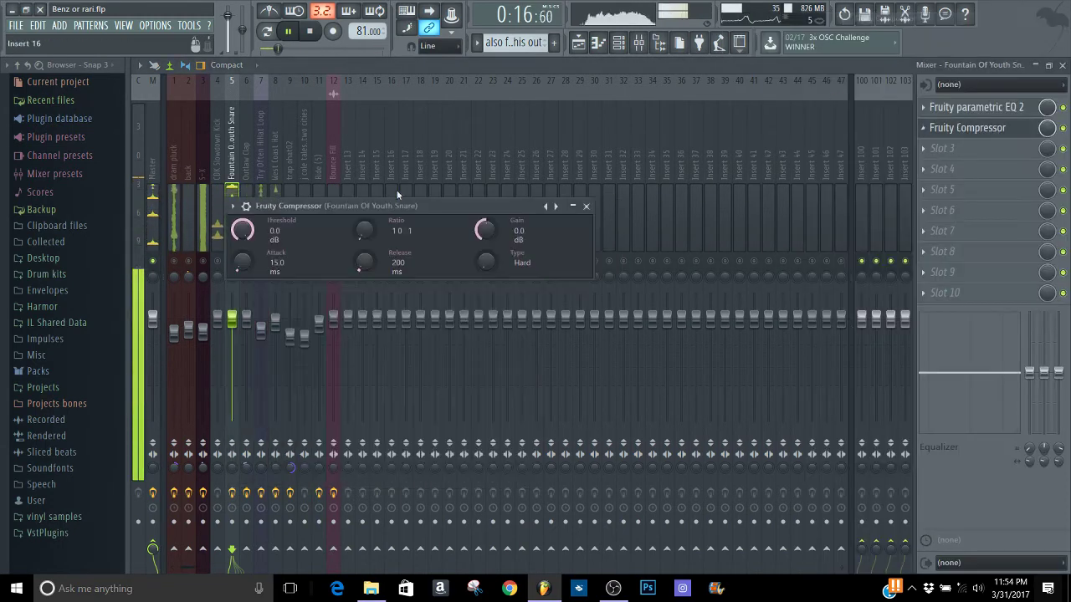
- Apply the Brickwall preset to the snare's Fruity Compressor, return to the full mix and reopen the compressor's settings
left_click(233, 206)
mouse_move(276, 243)
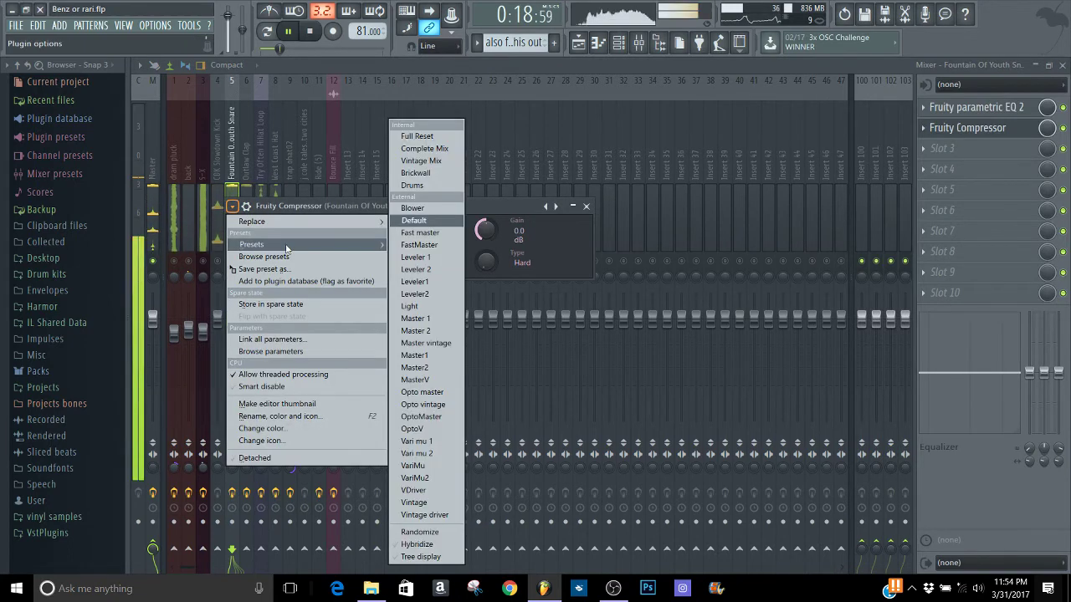
left_click(422, 174)
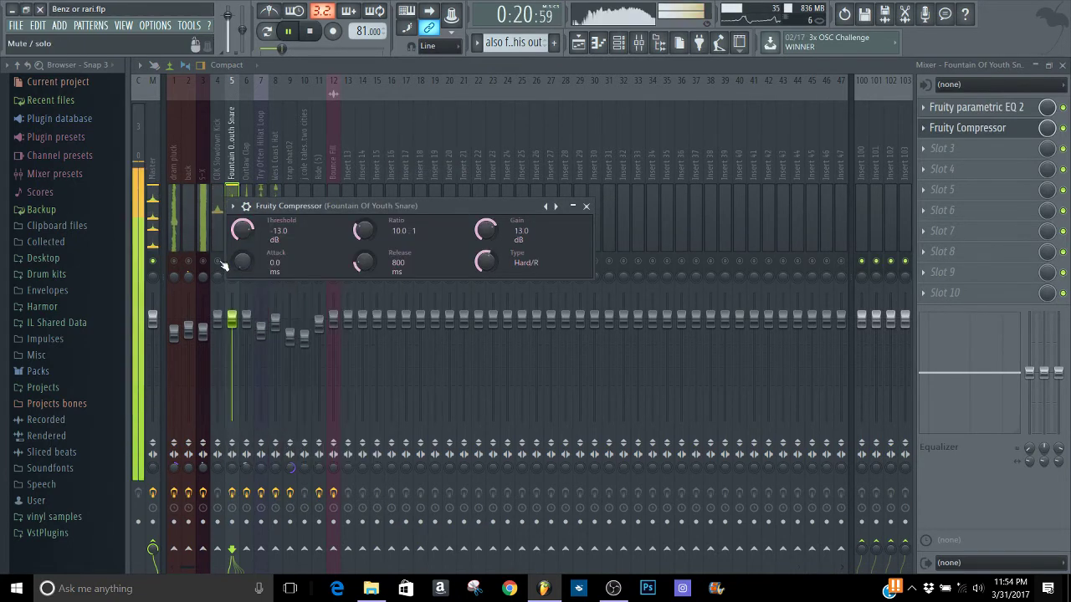
left_click(223, 264)
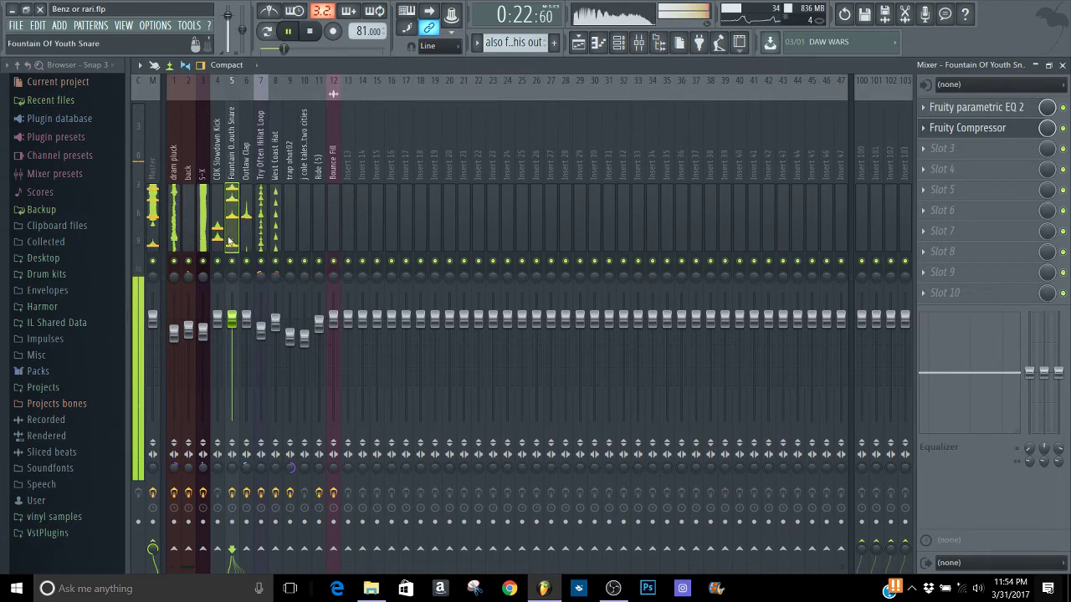
left_click(964, 132)
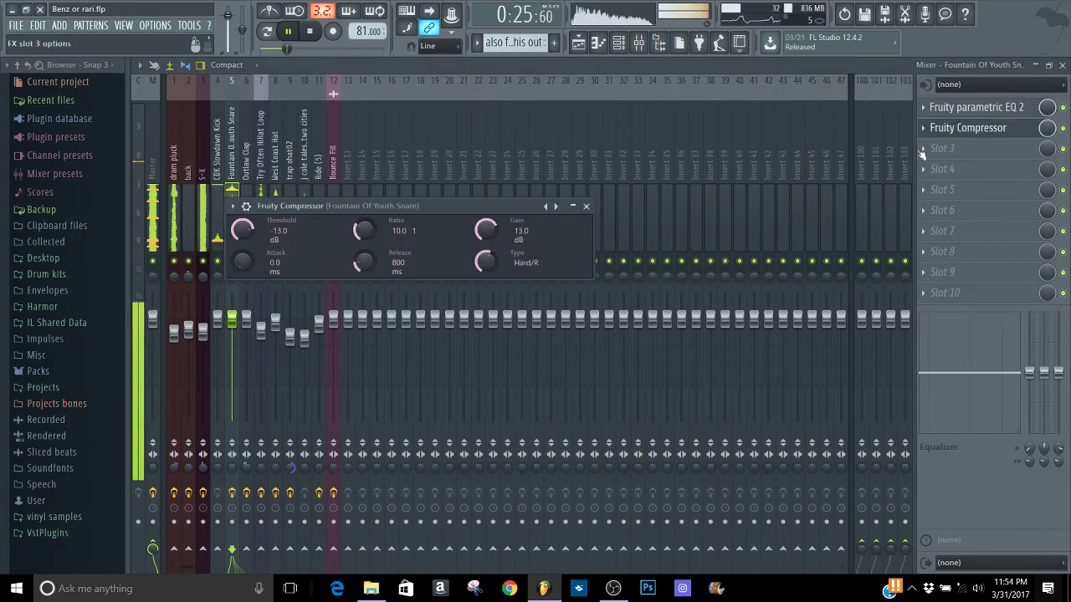
- Load Fruity Compressor in slot 1 of the CDK Slowdown Kick track and apply its Brickwall preset
left_click(218, 209)
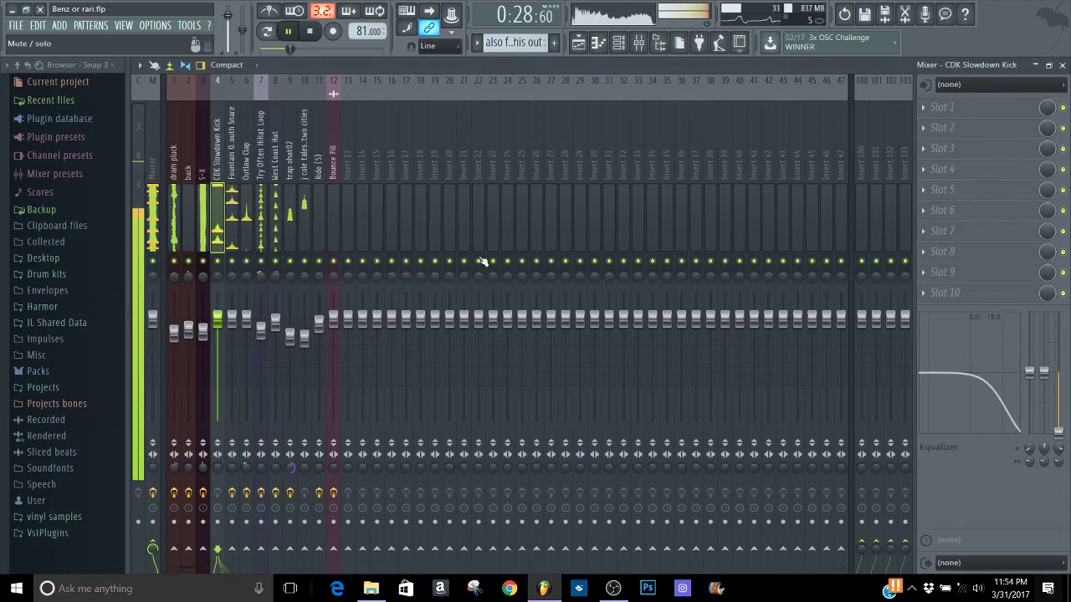
left_click(949, 107)
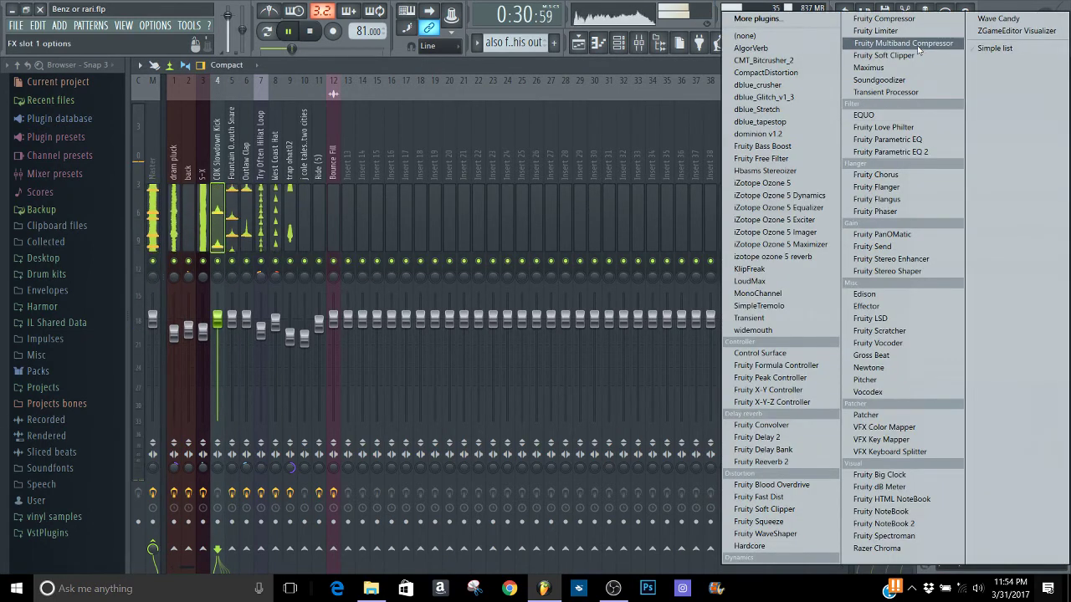
left_click(895, 19)
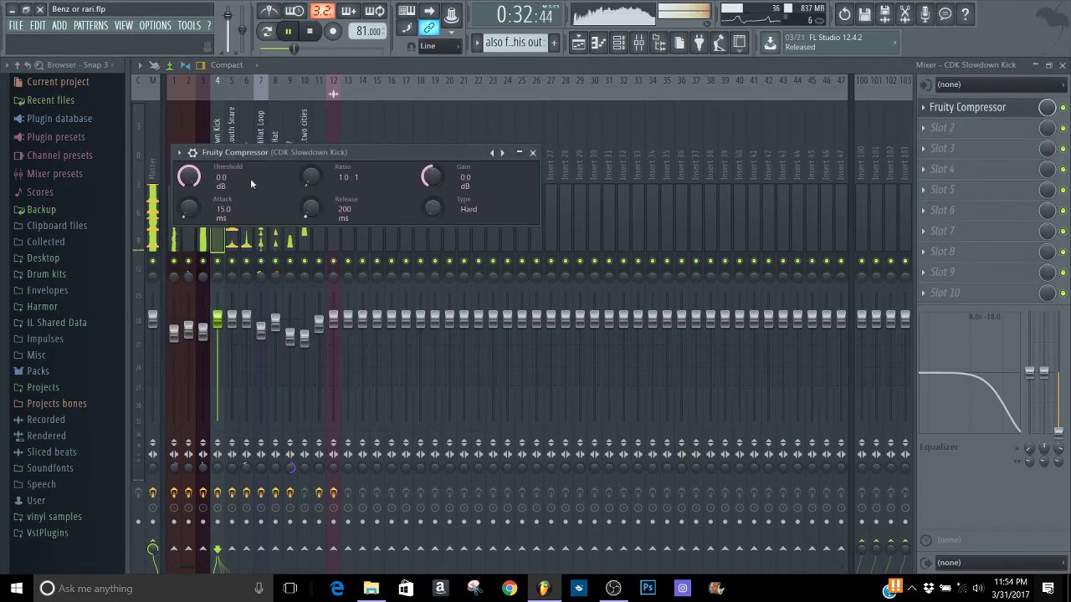
left_click(179, 155)
mouse_move(256, 194)
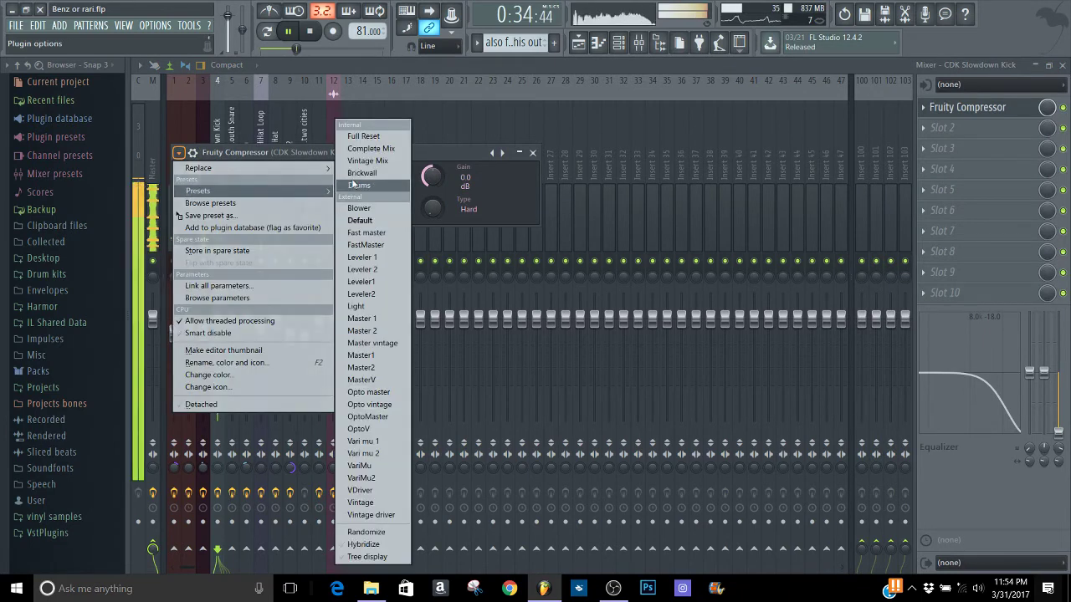
left_click(368, 173)
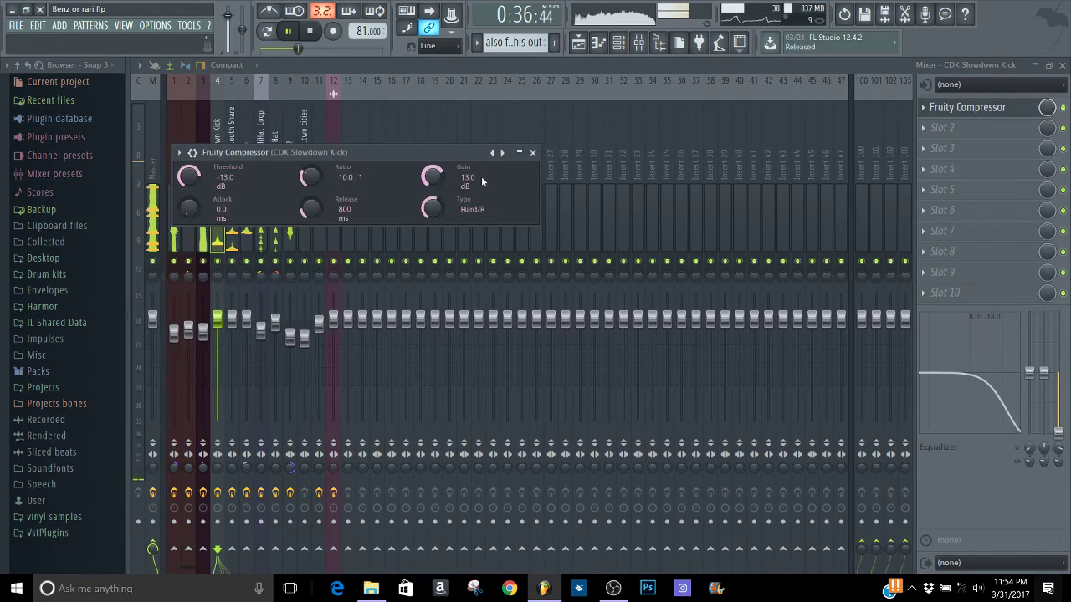
- Remove Fruity Compressor from the CDK Slowdown Kick and Fountain Of Youth Snare tracks
left_click(924, 107)
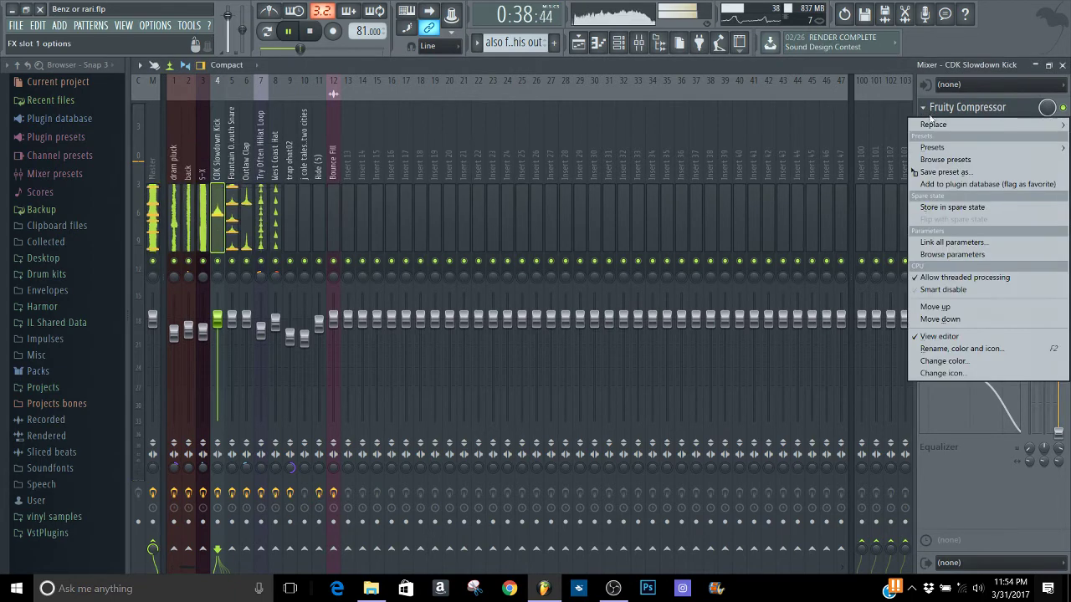
mouse_move(932, 123)
left_click(744, 36)
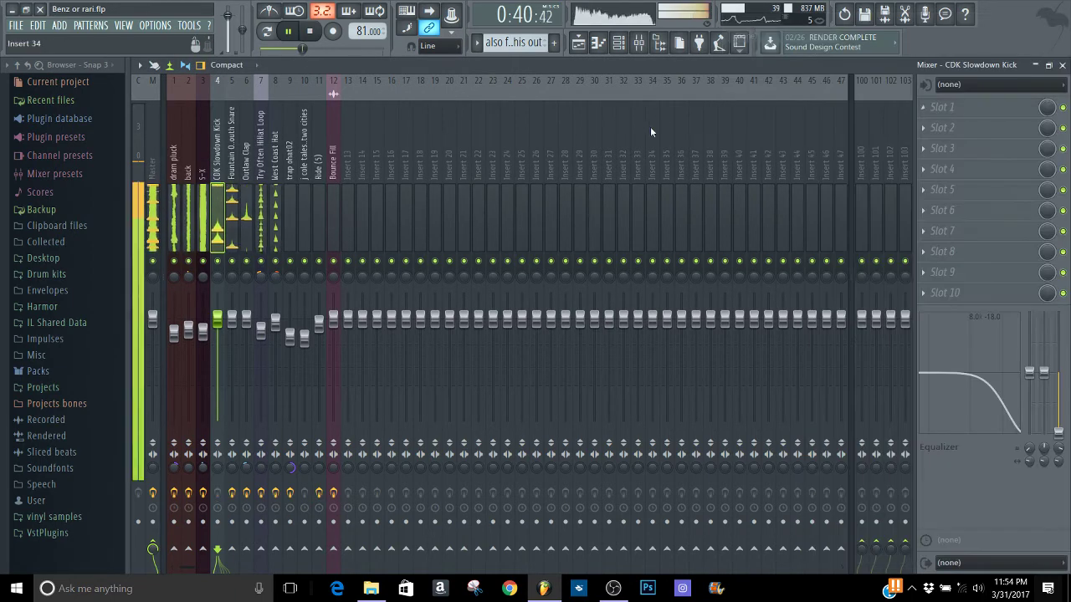
left_click(231, 217)
left_click(924, 127)
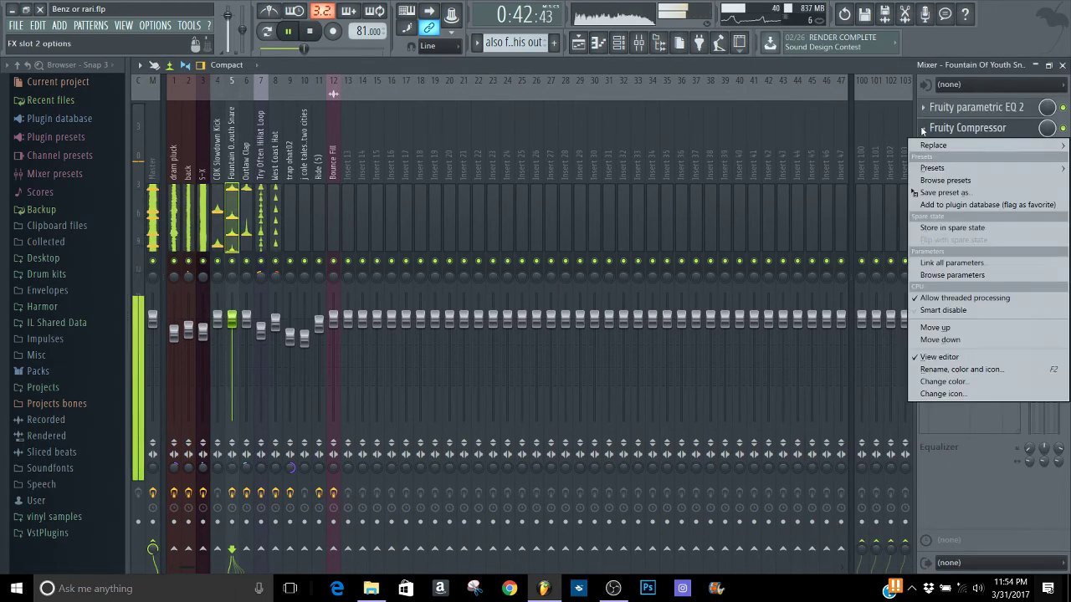
mouse_move(935, 146)
left_click(744, 36)
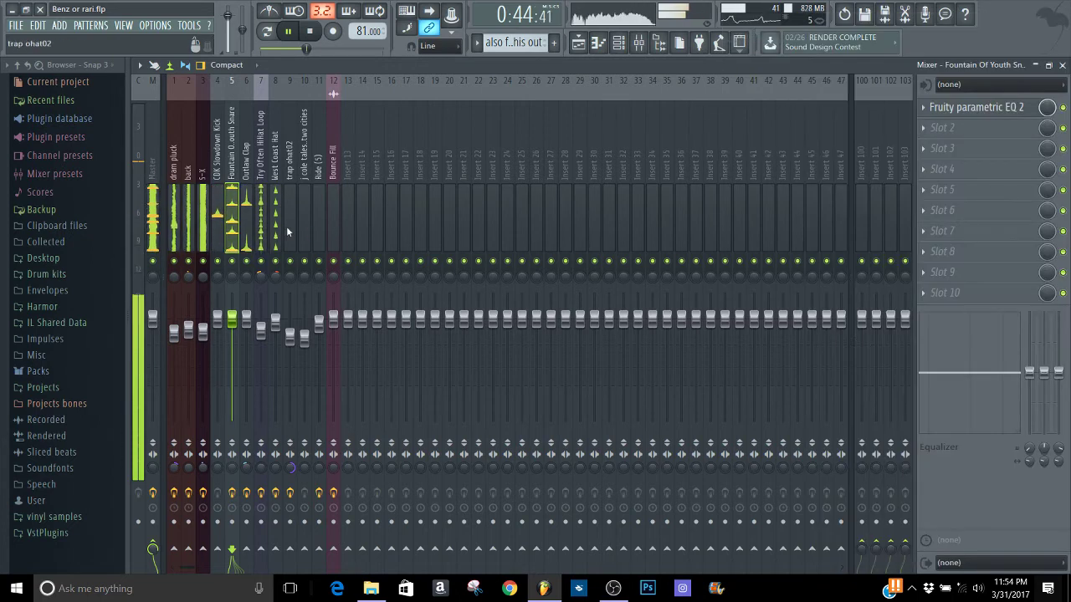
- Load Fruity Compressor in slot 2 of the Outlaw Clap track and apply its Brickwall preset
left_click(247, 224)
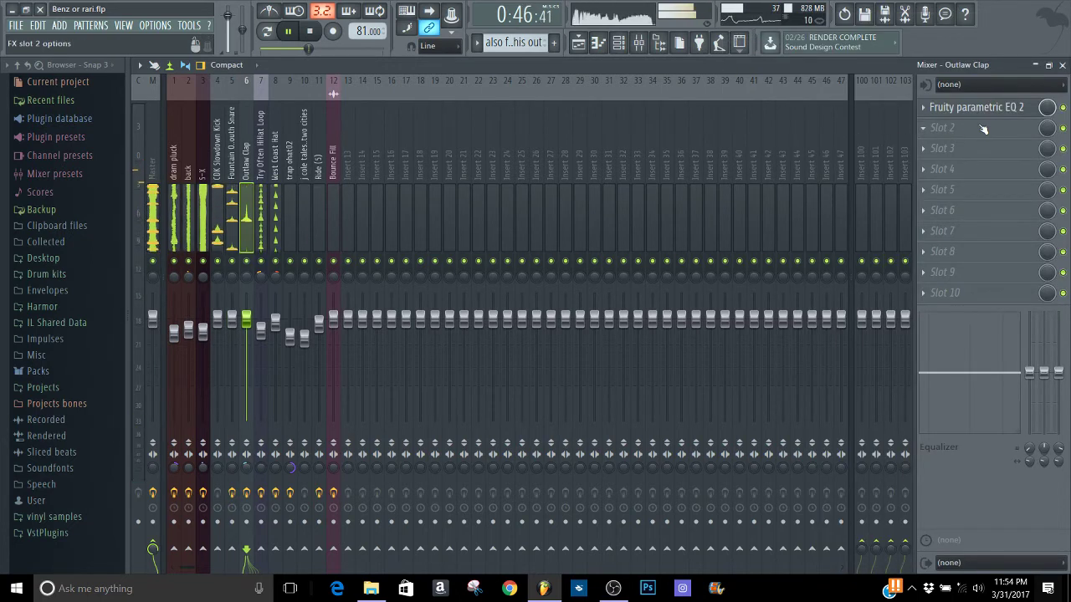
left_click(944, 127)
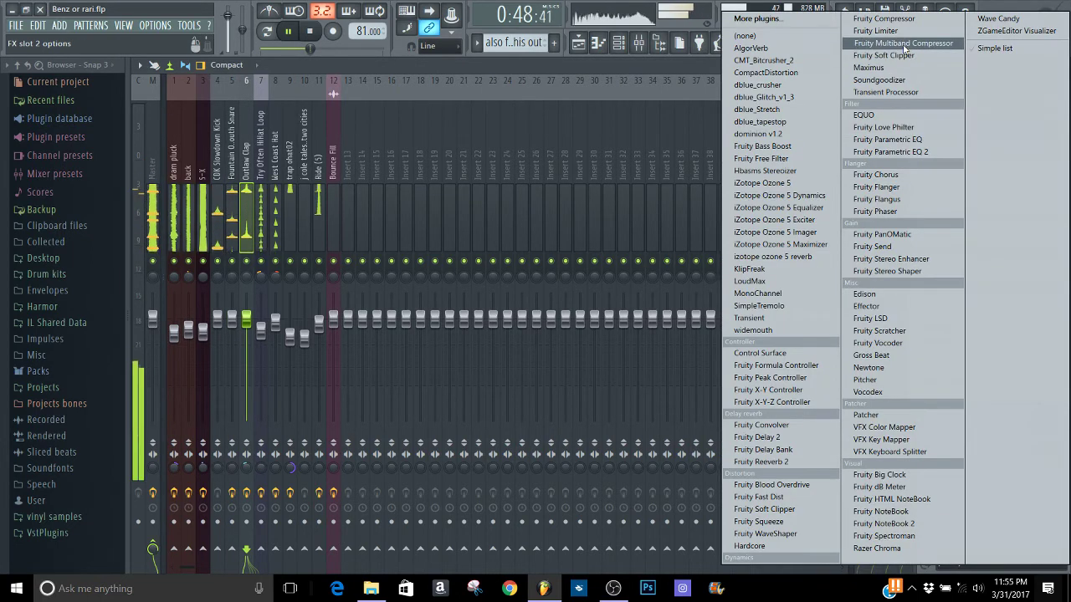
left_click(884, 18)
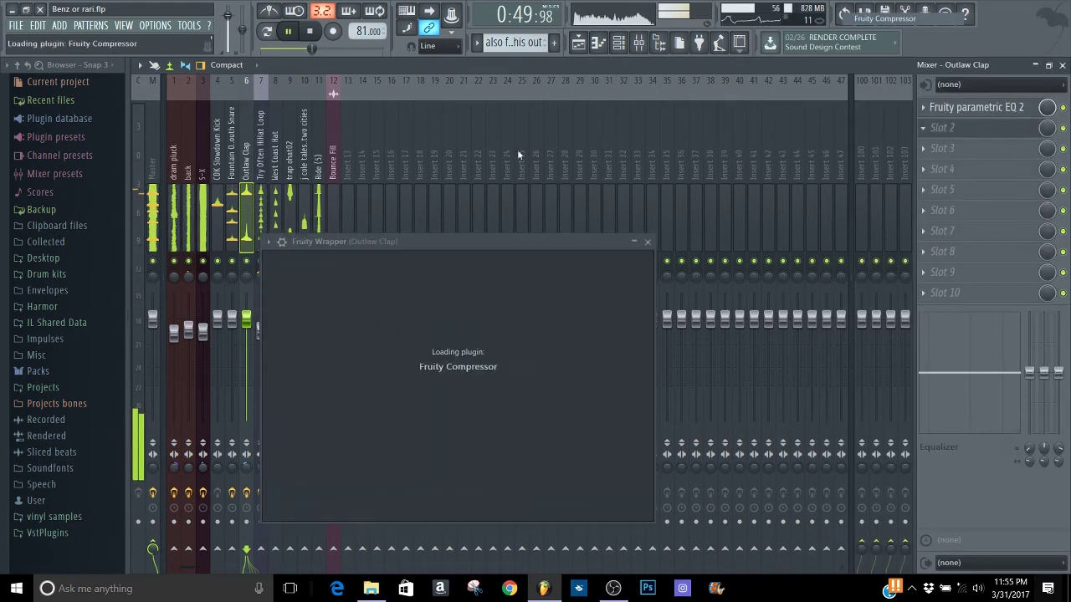
left_click(267, 242)
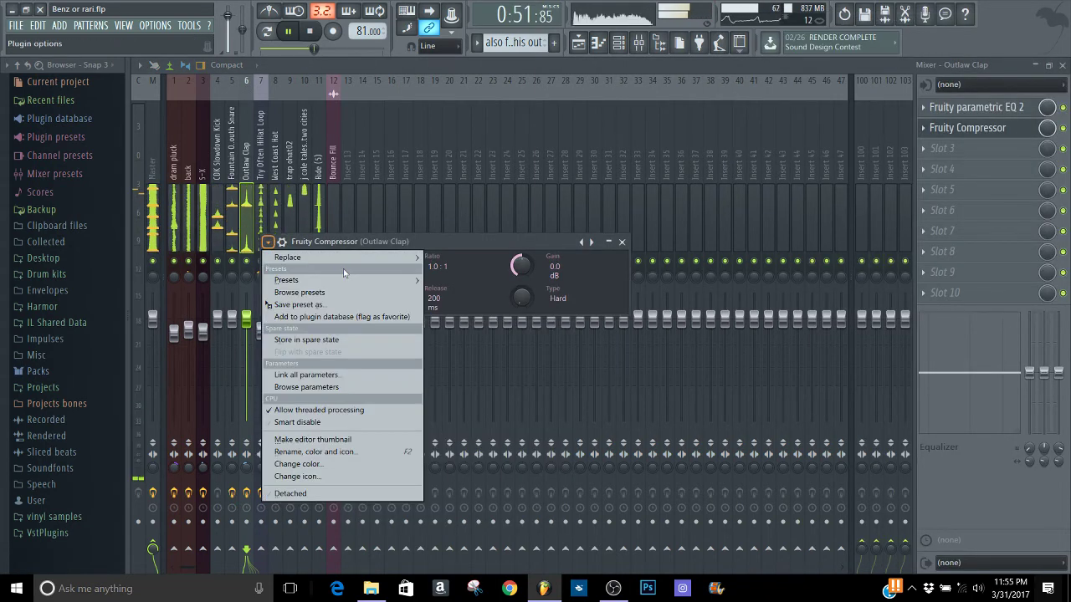
mouse_move(350, 282)
left_click(479, 184)
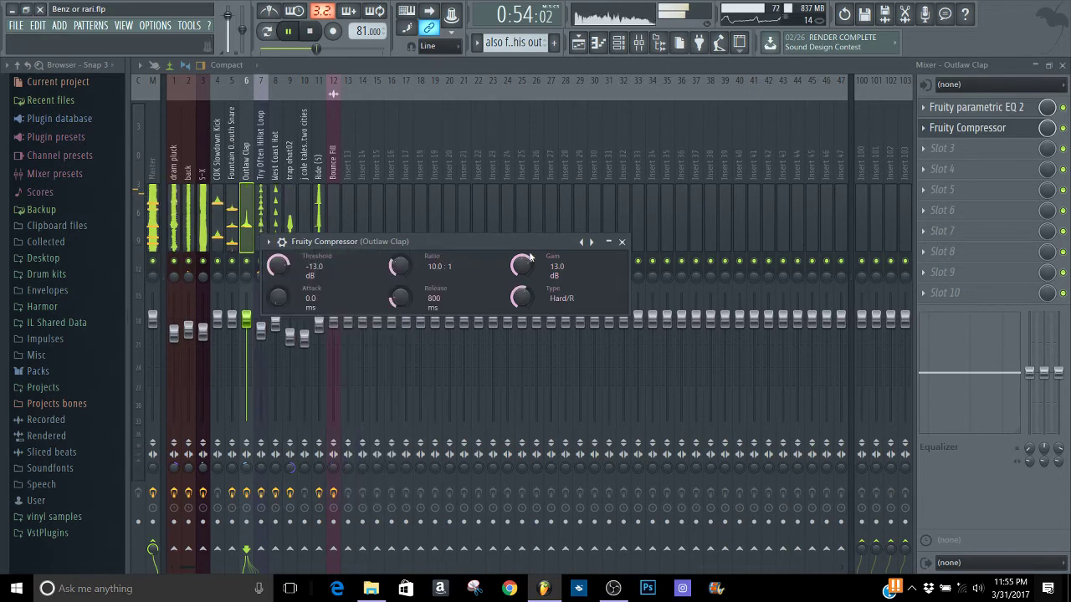
- Remove Fruity Compressor from slot 2 of the Outlaw Clap track
left_click(268, 242)
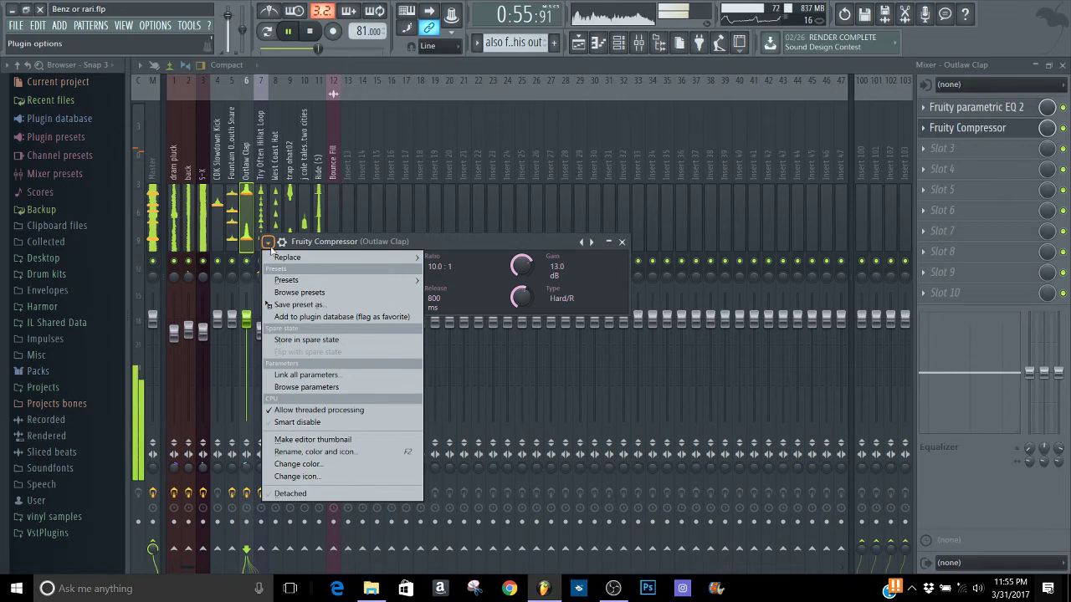
left_click(967, 127)
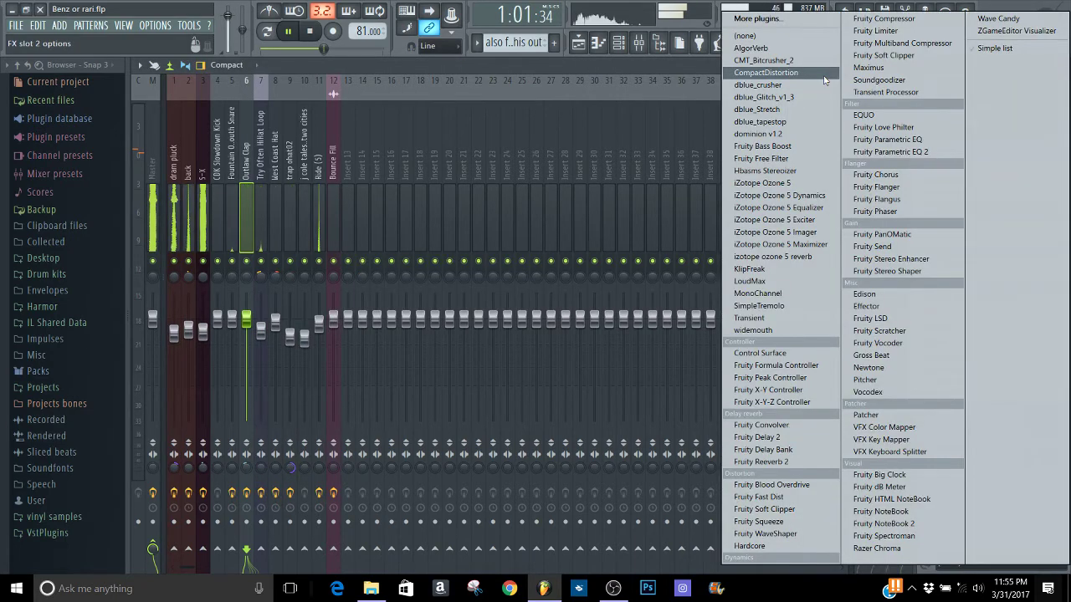
left_click(579, 83)
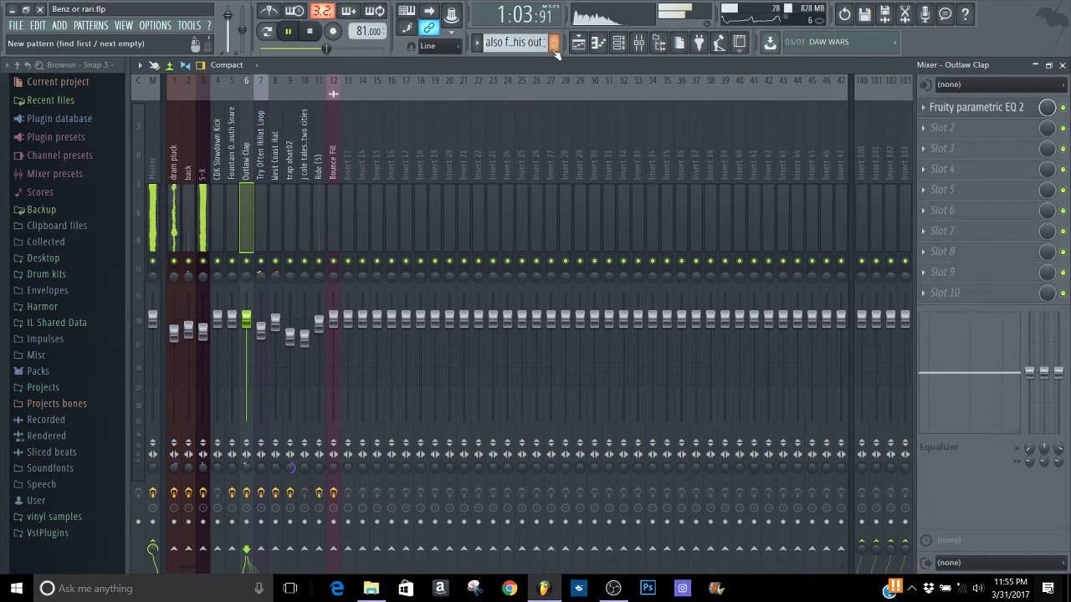
- Add a new pattern named "well its basically just turning up the volume nothing to fancy"
left_click(554, 43)
type("well its basically just tur")
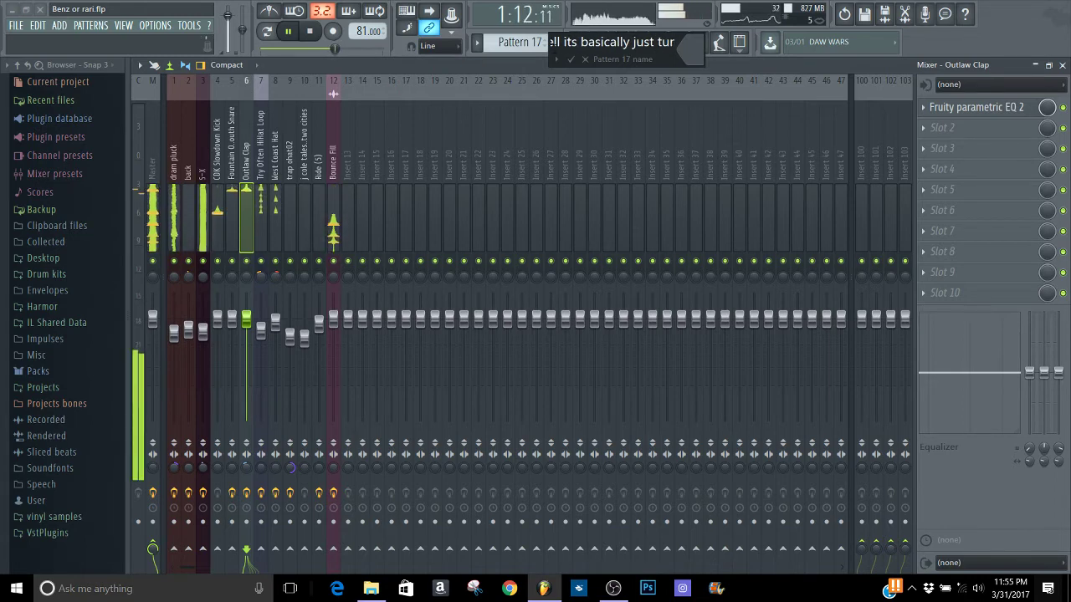
type("ning up the")
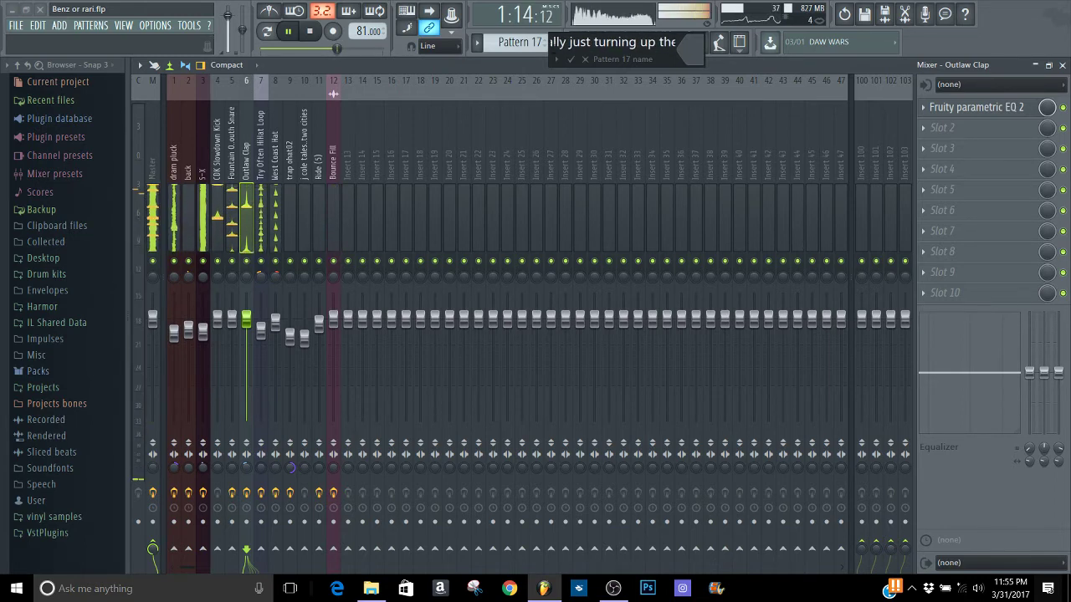
type(" volume noting")
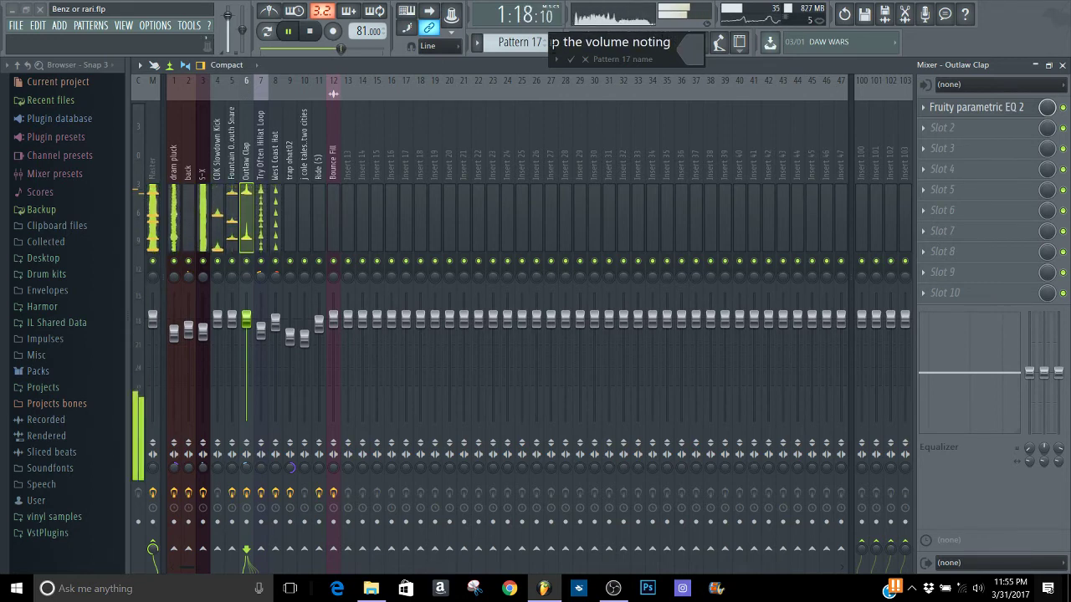
key("BackSpace")
key("BackSpace")
key("BackSpace")
type("hin")
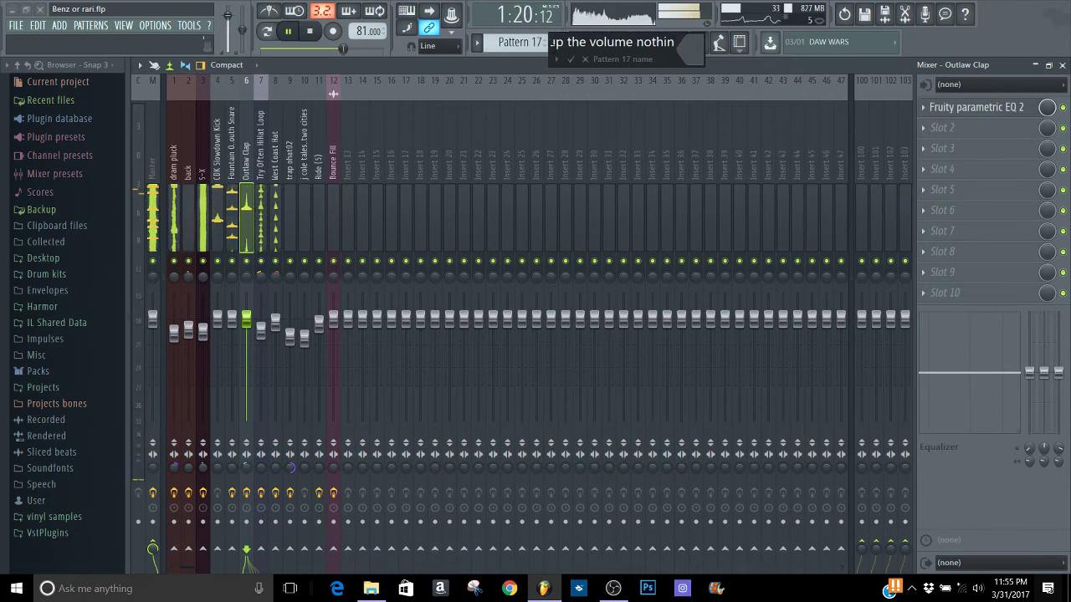
type("g to f")
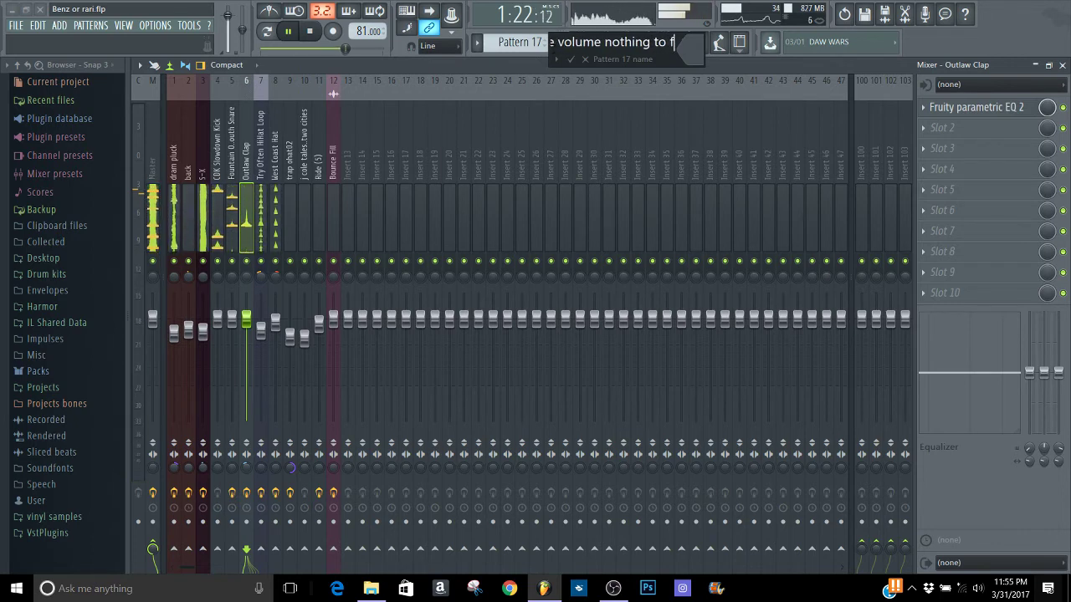
type("ancy")
key("Return")
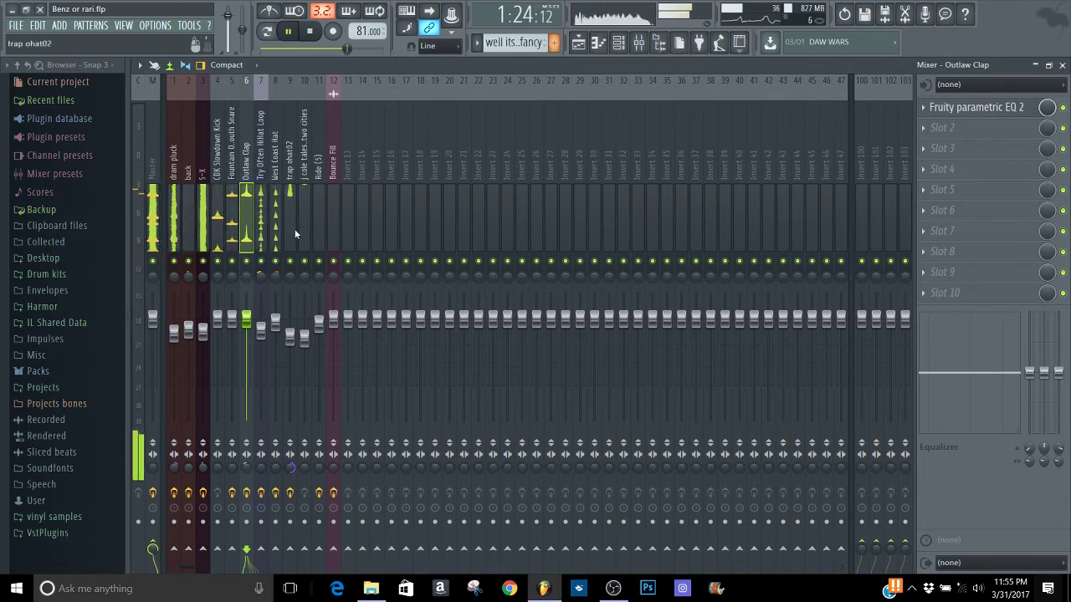
- Raise the volume fader of the trap ohat02 mixer track slightly
left_click(263, 225)
left_click(289, 333)
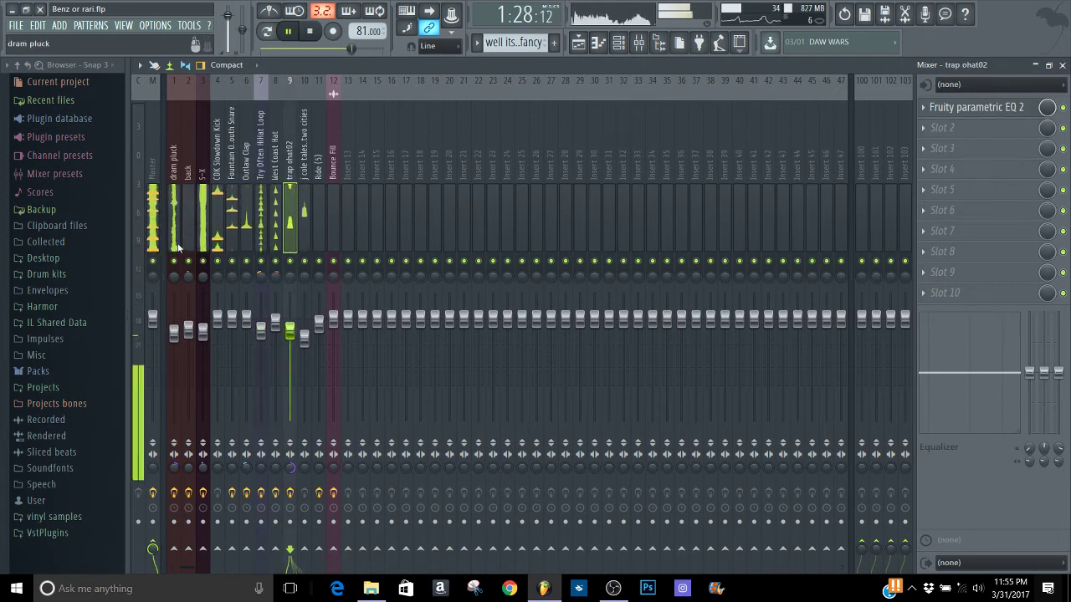
- Go through the CDK Slowdown Kick, S-X, back, dram pluck, j cole tales and Ride (5) mixer tracks and check their effect slots
left_click(217, 222)
left_click(202, 197)
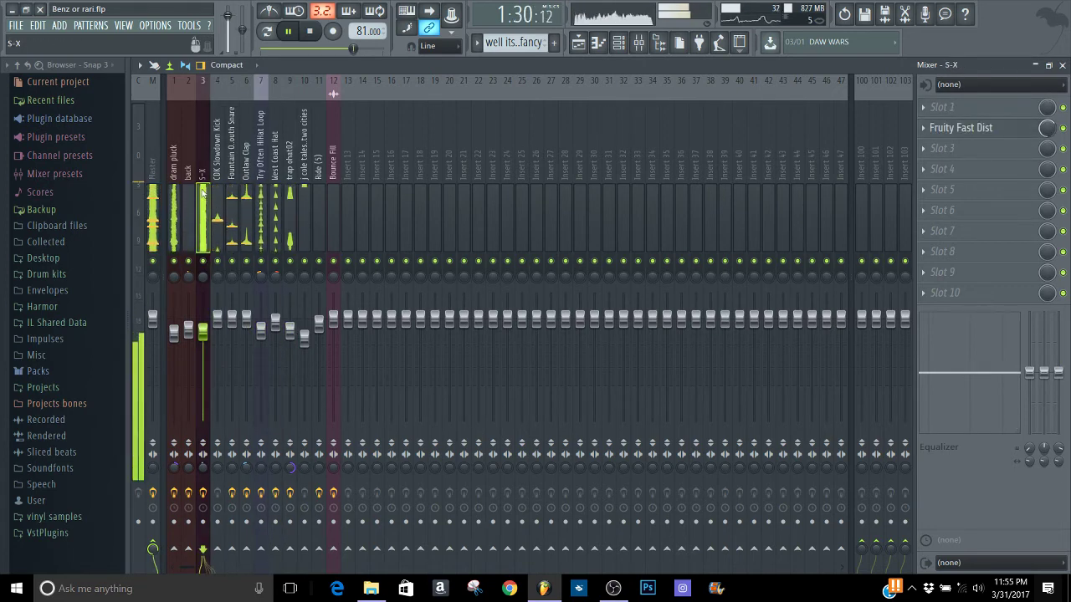
left_click(189, 199)
left_click(176, 204)
left_click(302, 215)
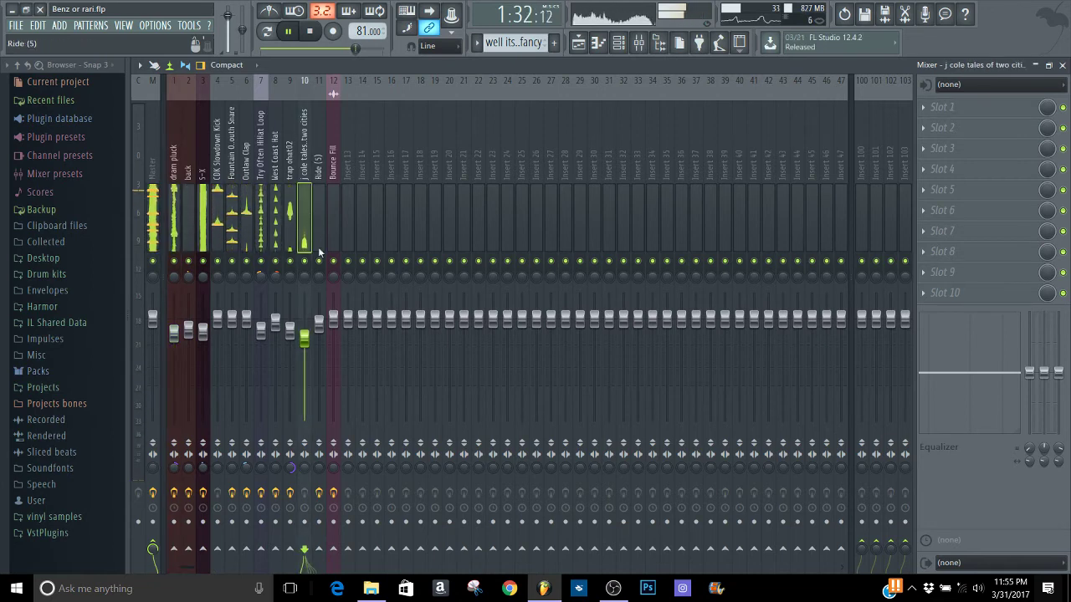
left_click(320, 215)
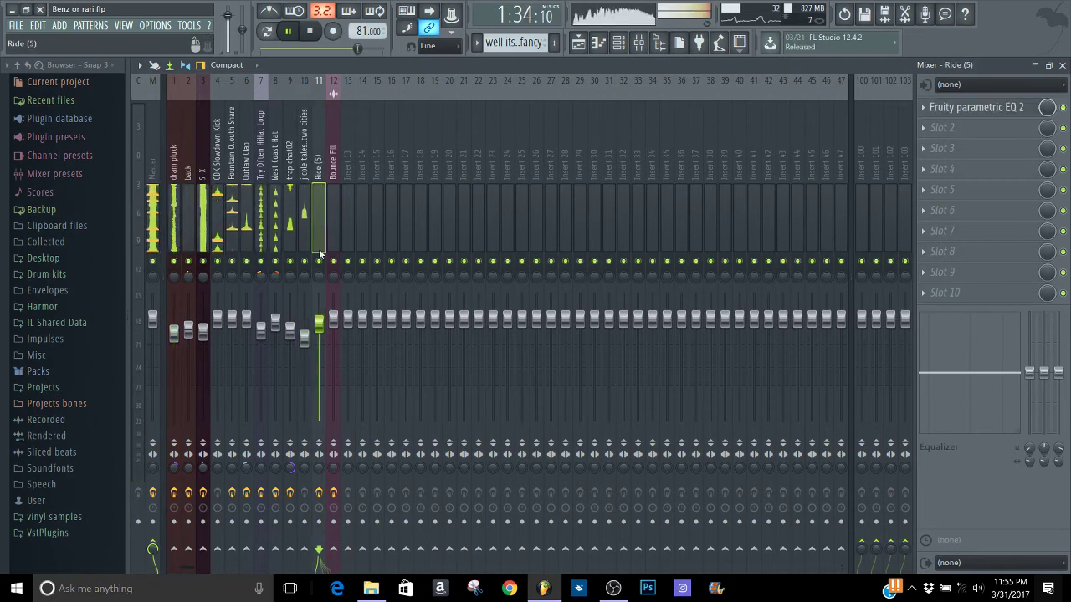
left_click(177, 206)
- Load Fruity Stereo Enhancer in slot 9 of the Master track
left_click(156, 203)
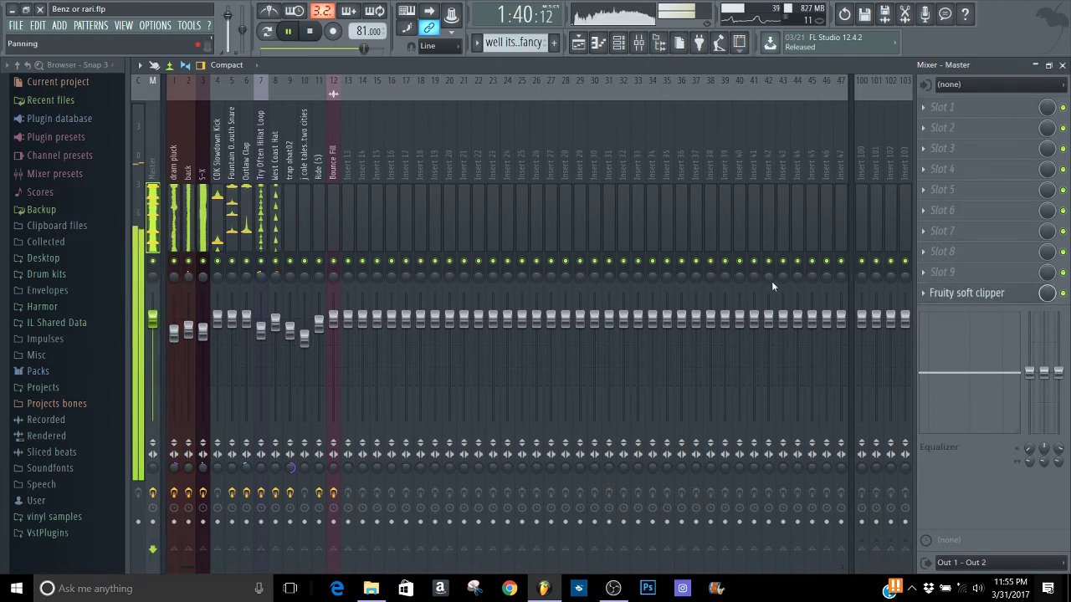
left_click(987, 274)
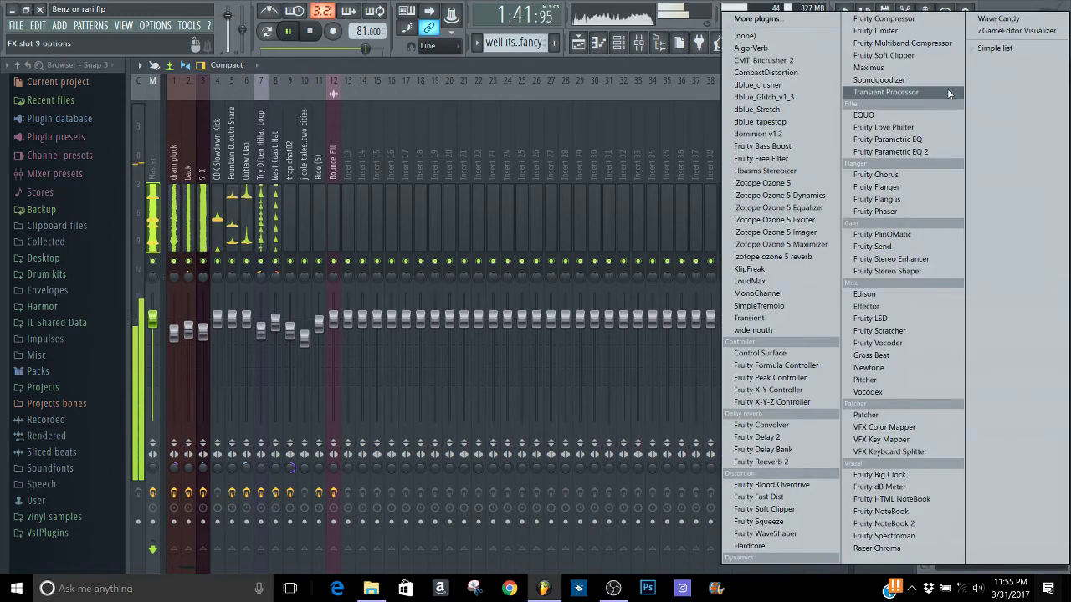
left_click(892, 259)
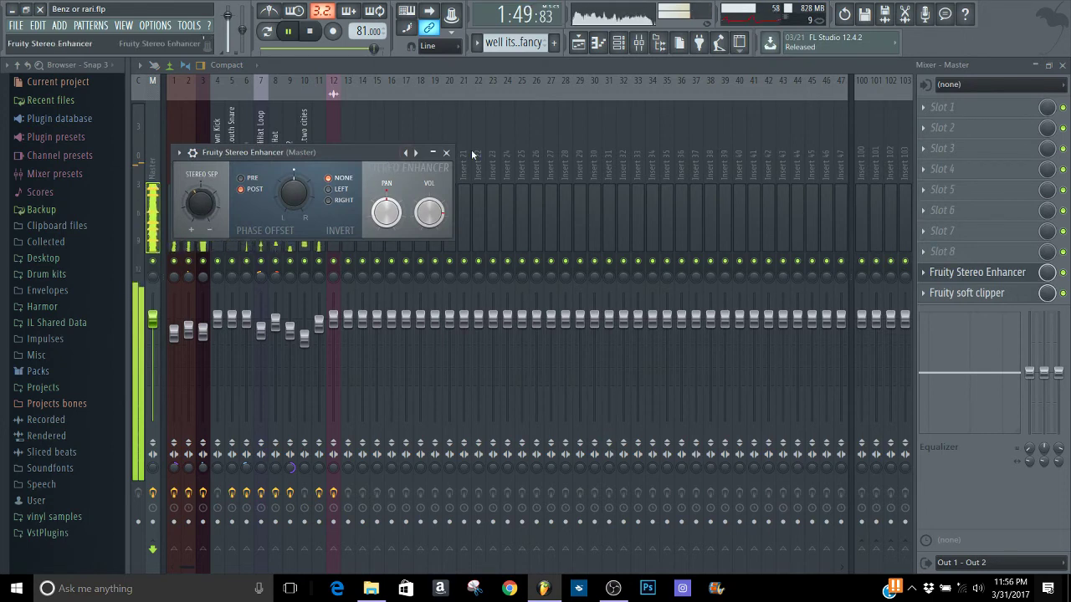
left_click(445, 152)
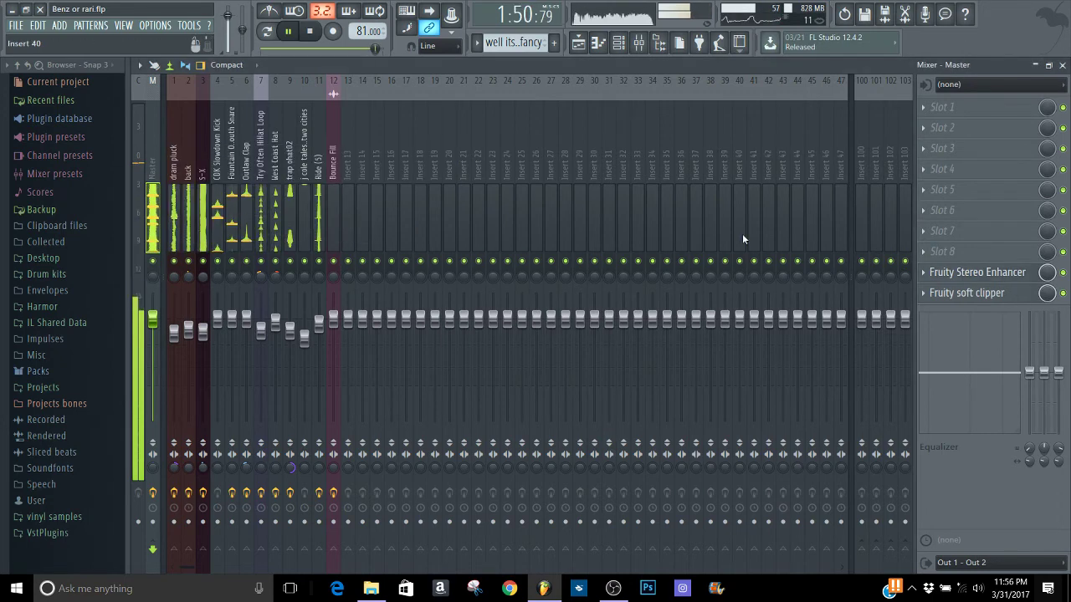
- Load Fruity Limiter in slot 8 of the Master track and fine-tune its gain
left_click(955, 255)
left_click(919, 31)
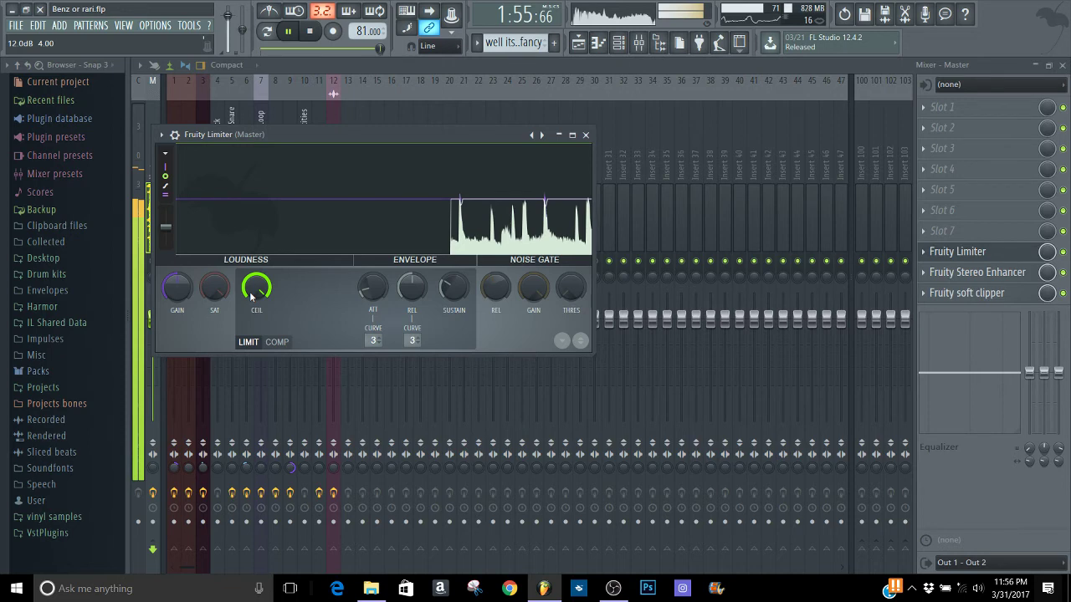
left_click_drag(184, 299, 187, 292)
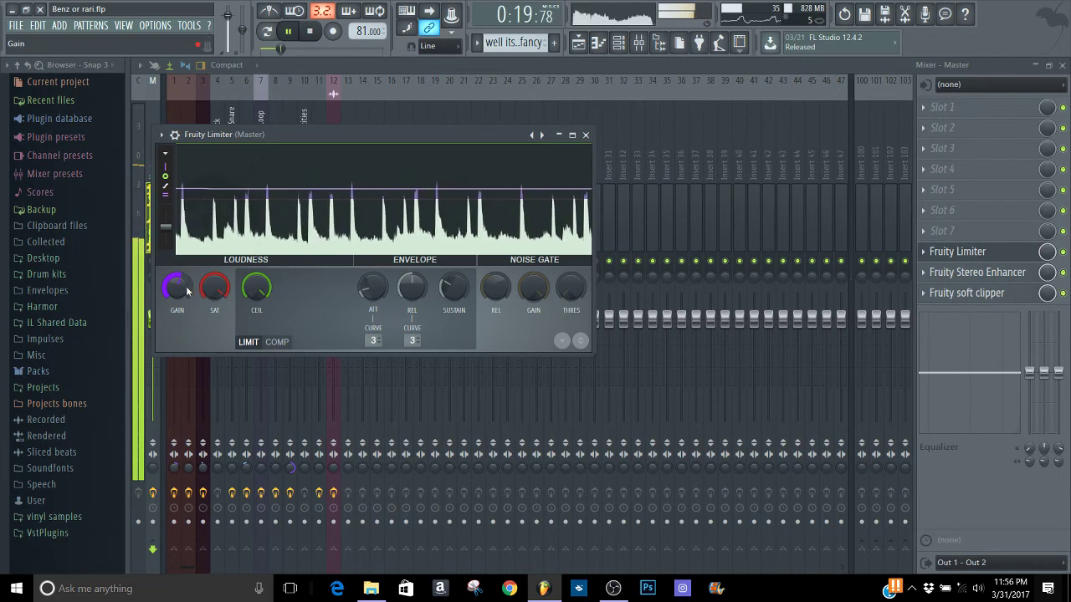
left_click_drag(187, 291, 186, 289)
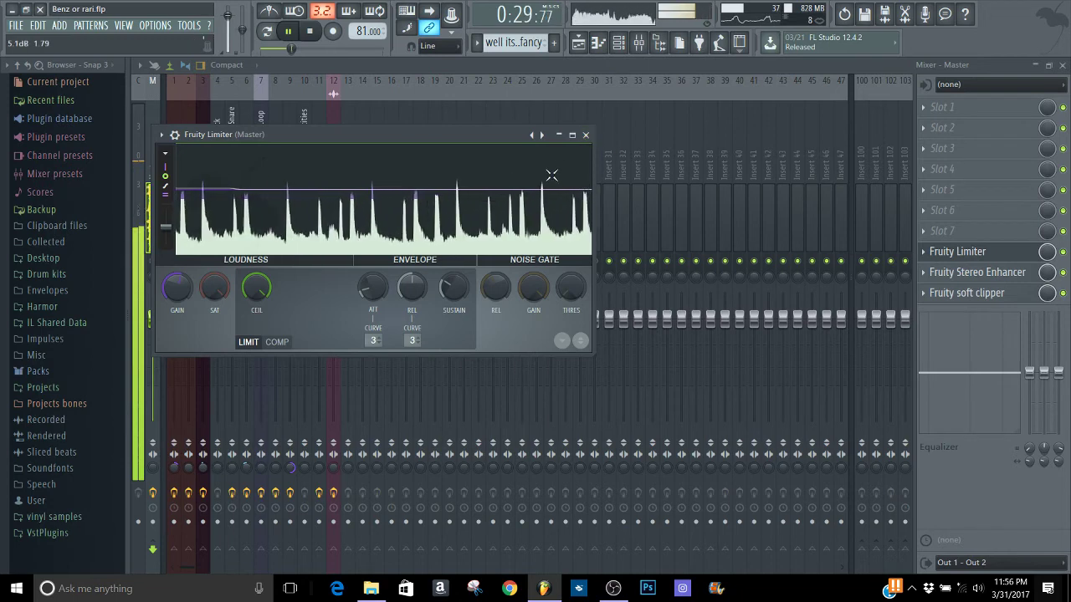
left_click(585, 135)
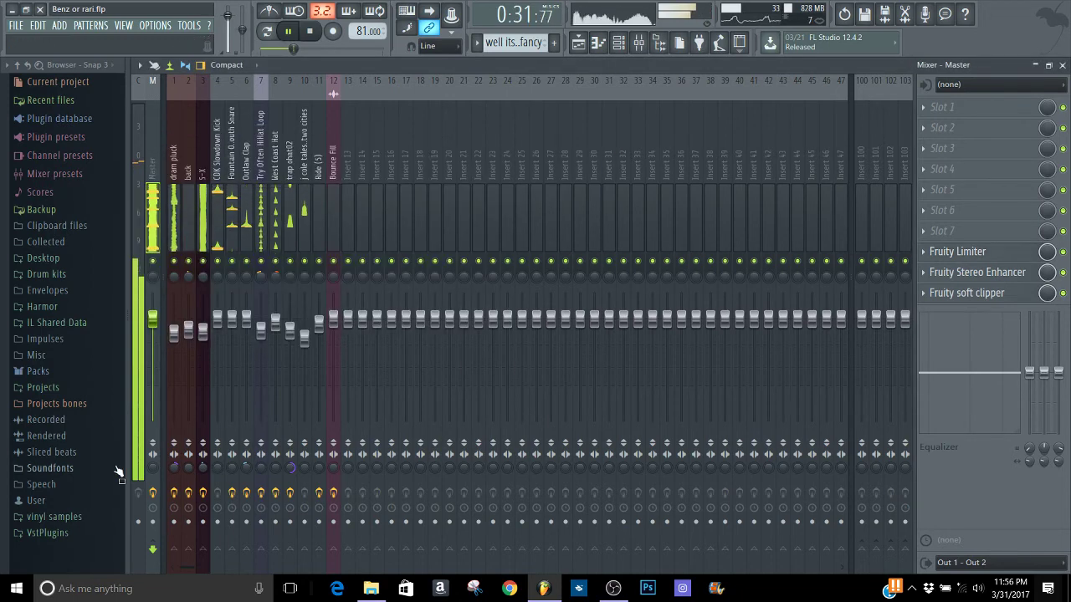
- Bypass and re-enable Fruity Stereo Enhancer and Fruity Limiter on the Master track to compare the sound
left_click(1062, 272)
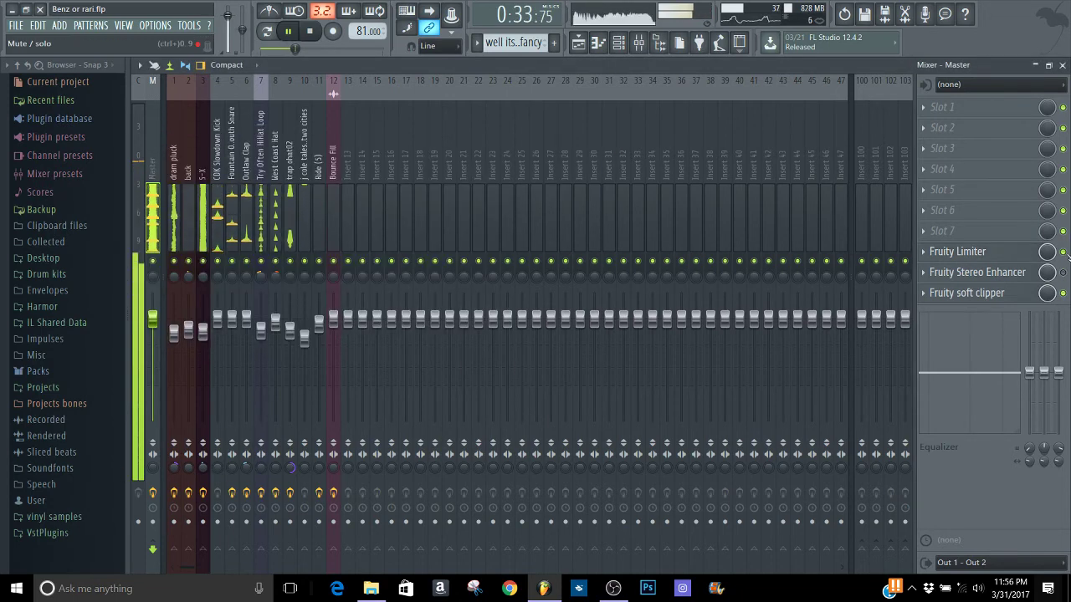
left_click(1062, 252)
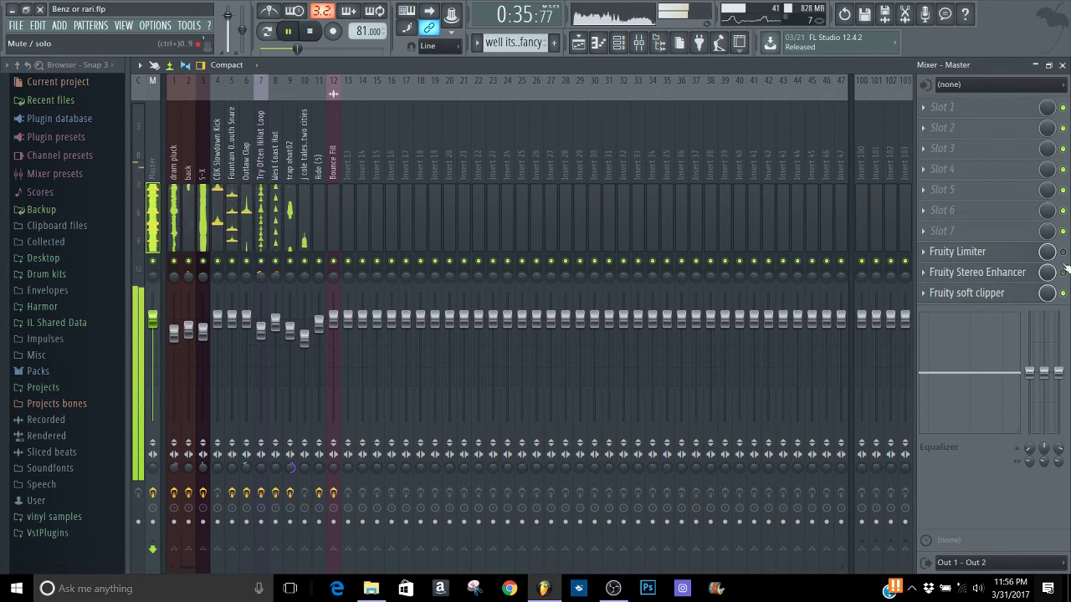
left_click(1062, 272)
left_click(1062, 252)
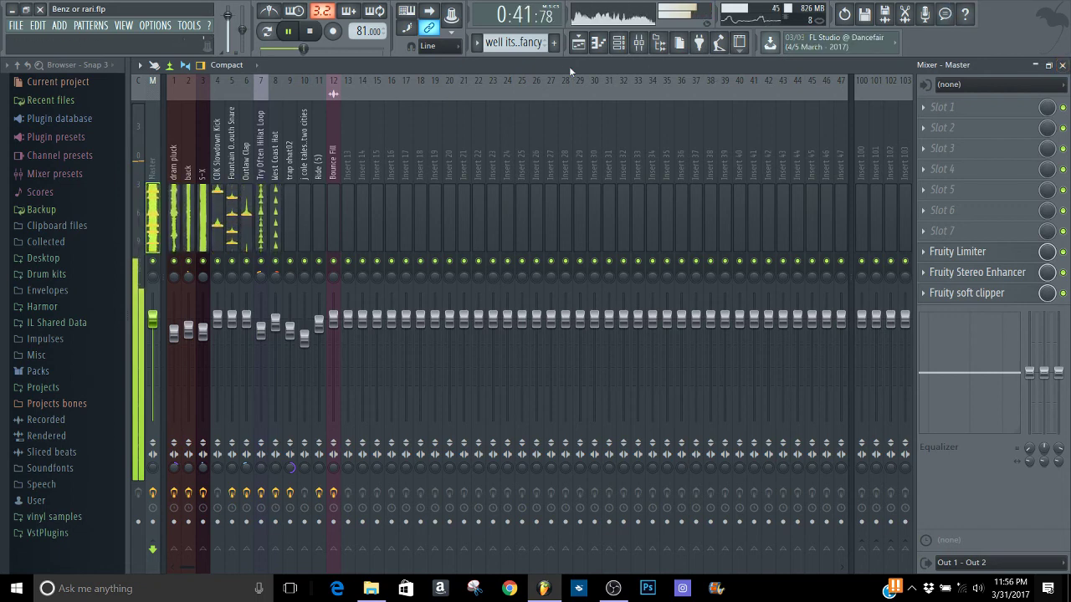
- Add a pattern named "well thats it guys i hope you guys enjoyed this.. like sub share thanks!!" and close the mixer
left_click(558, 47)
type("well ")
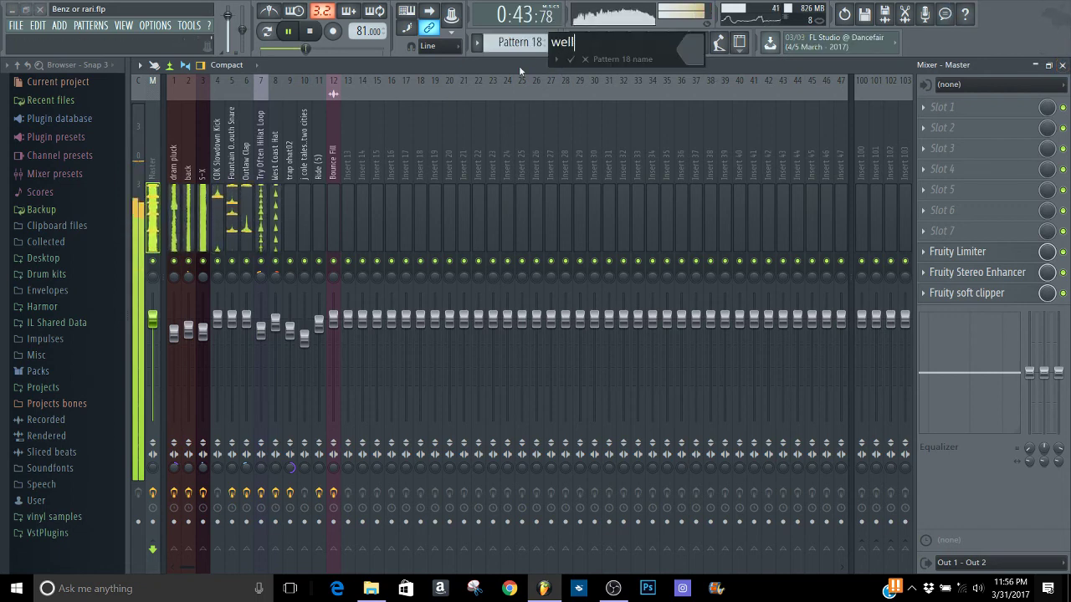
type("thats i")
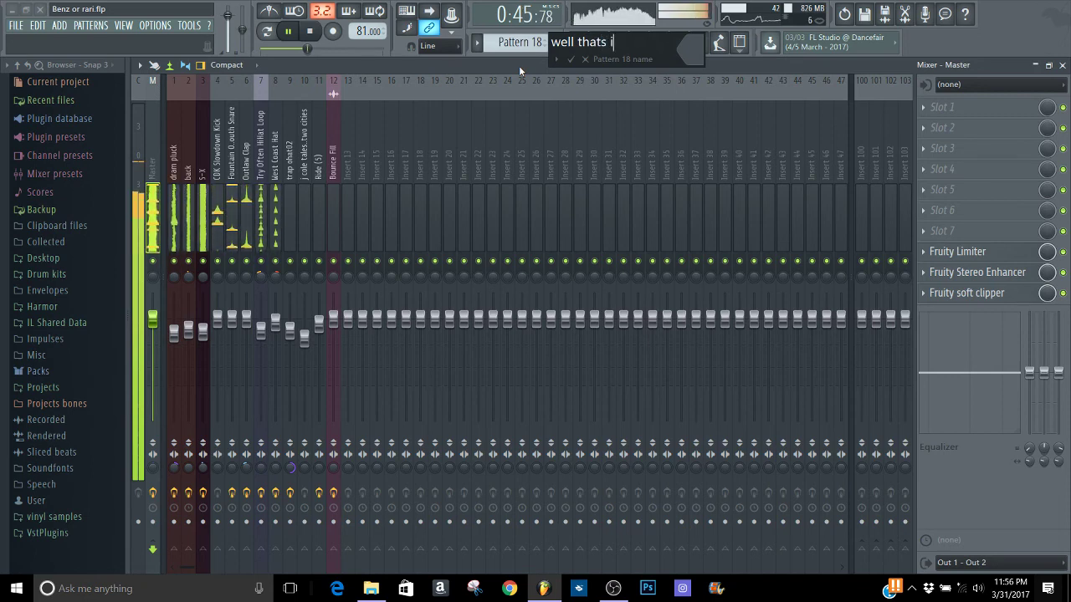
type("t guys")
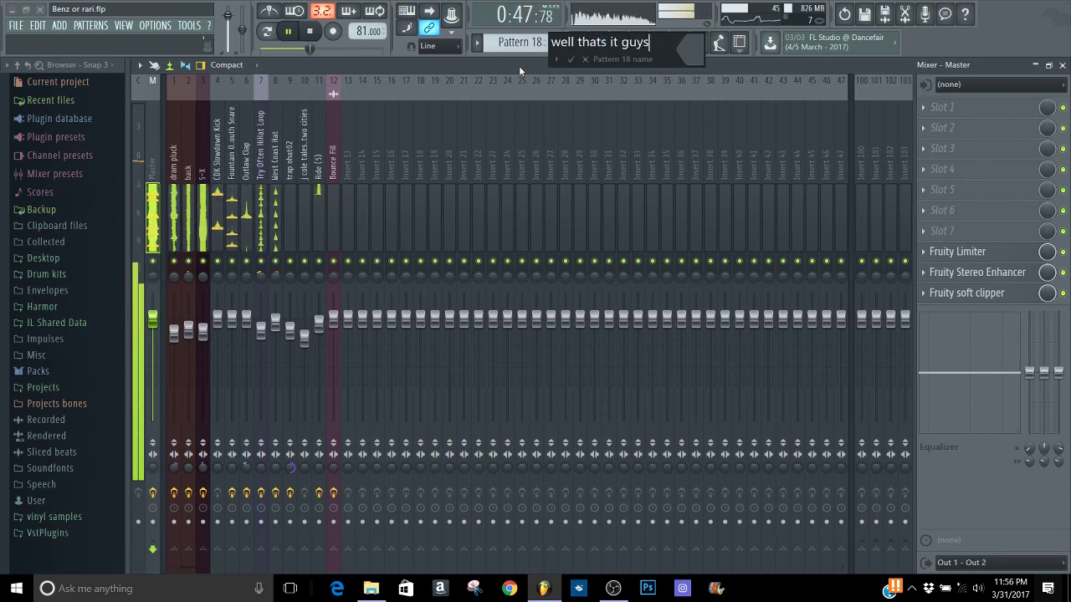
type(" i hope")
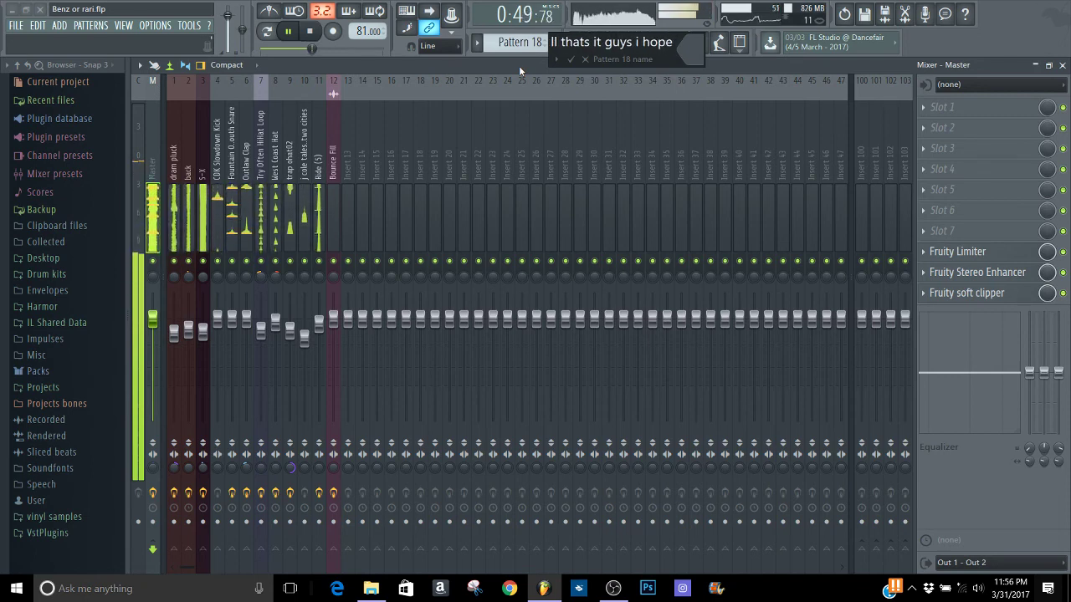
type(" you guys")
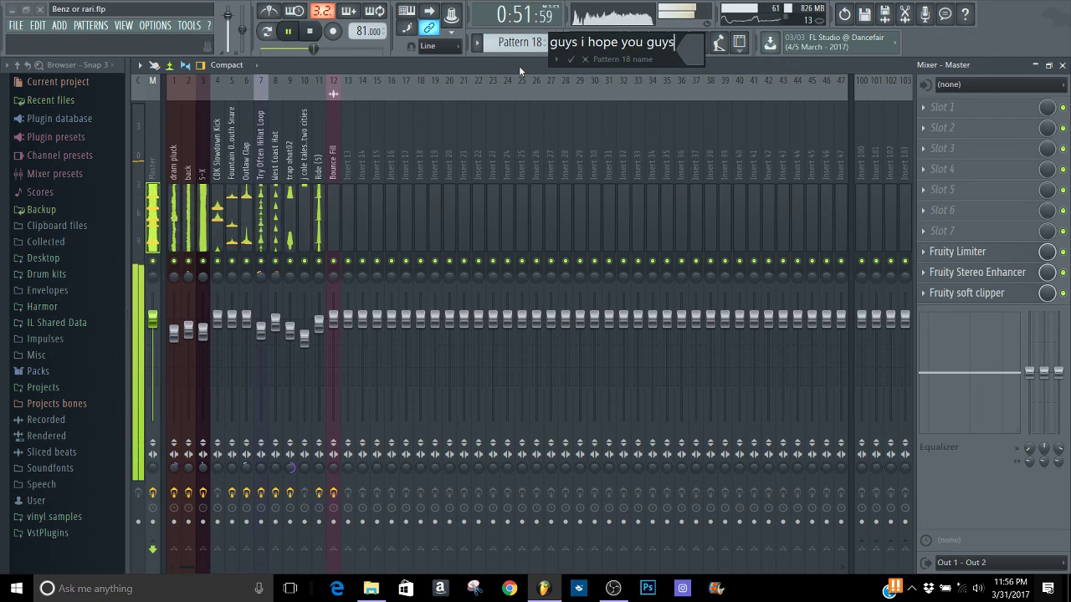
type(" injoy")
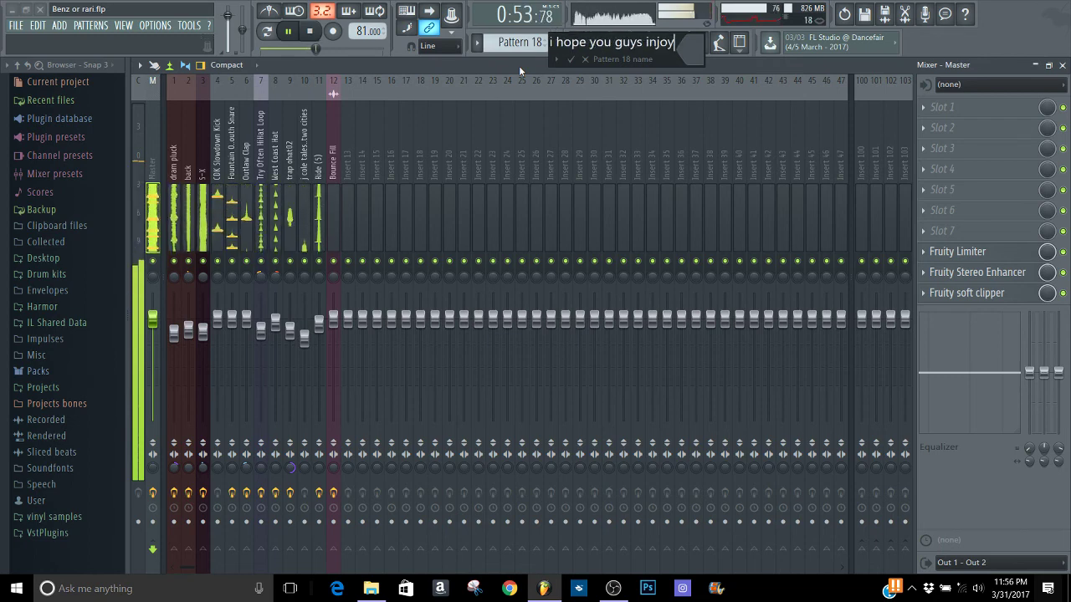
key("BackSpace")
key("BackSpace")
key("BackSpace")
key("BackSpace")
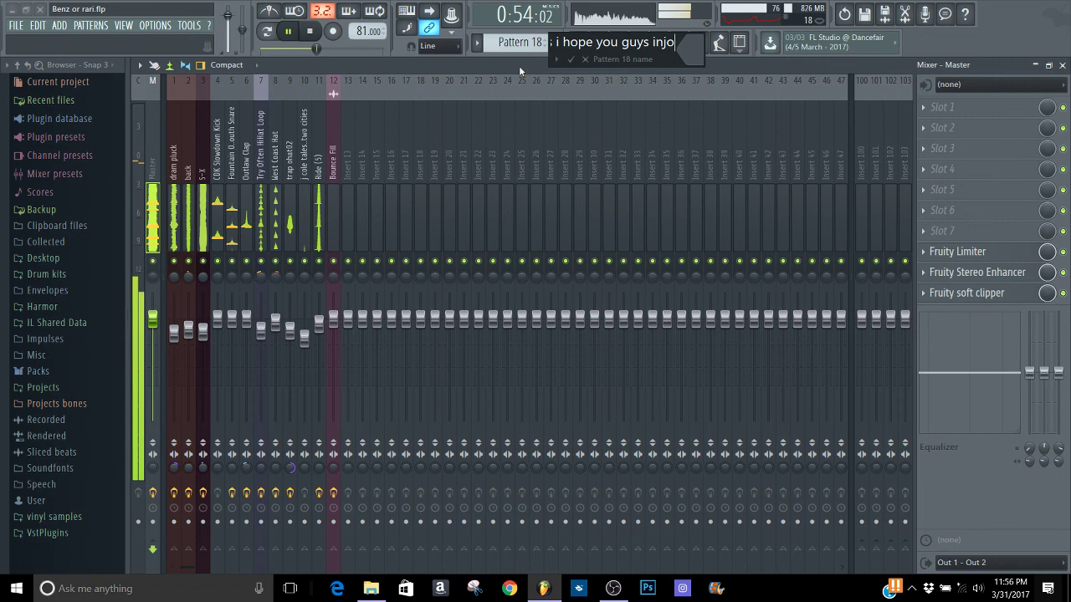
type("enjo")
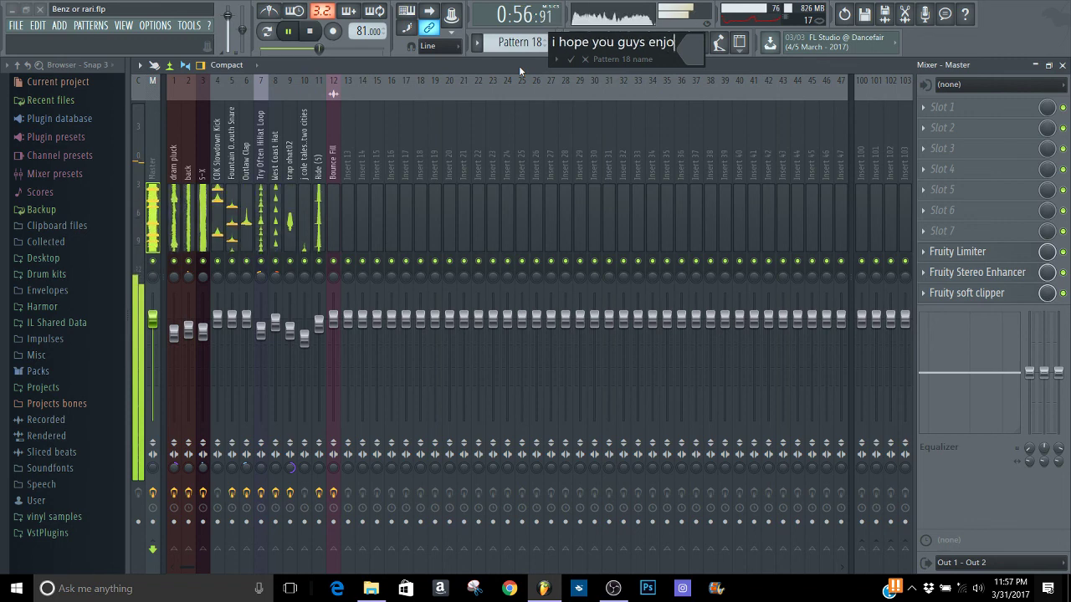
type("yed this.. like sub")
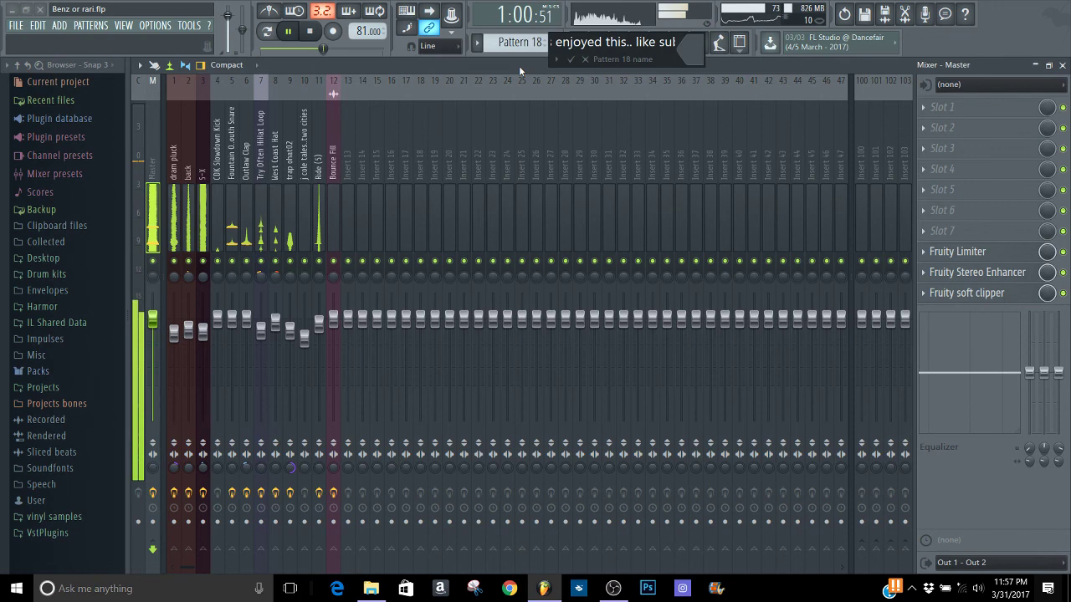
type(" share thanks!!")
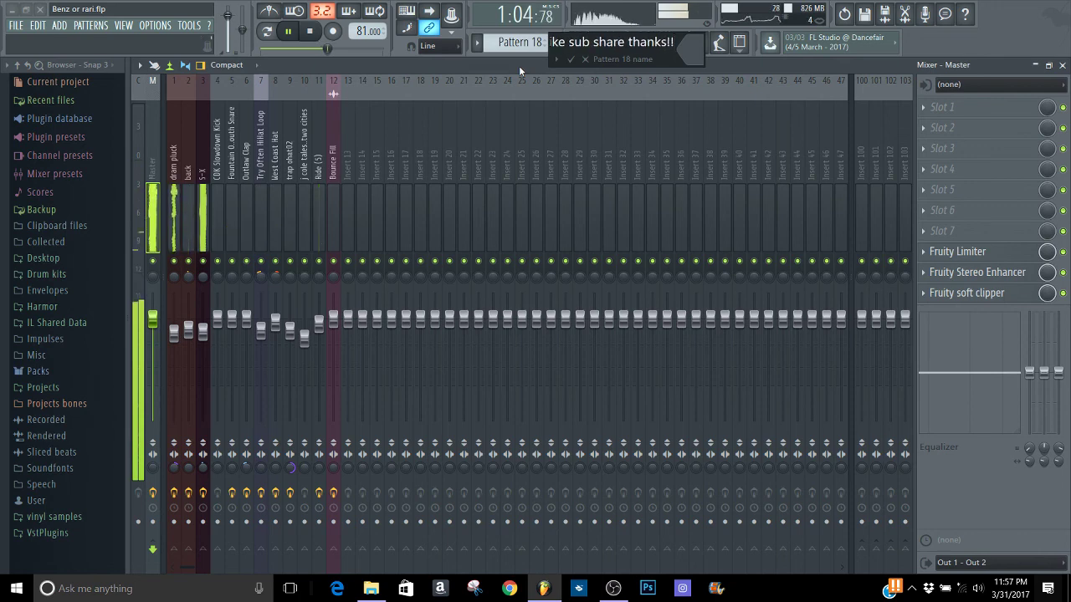
key("Return")
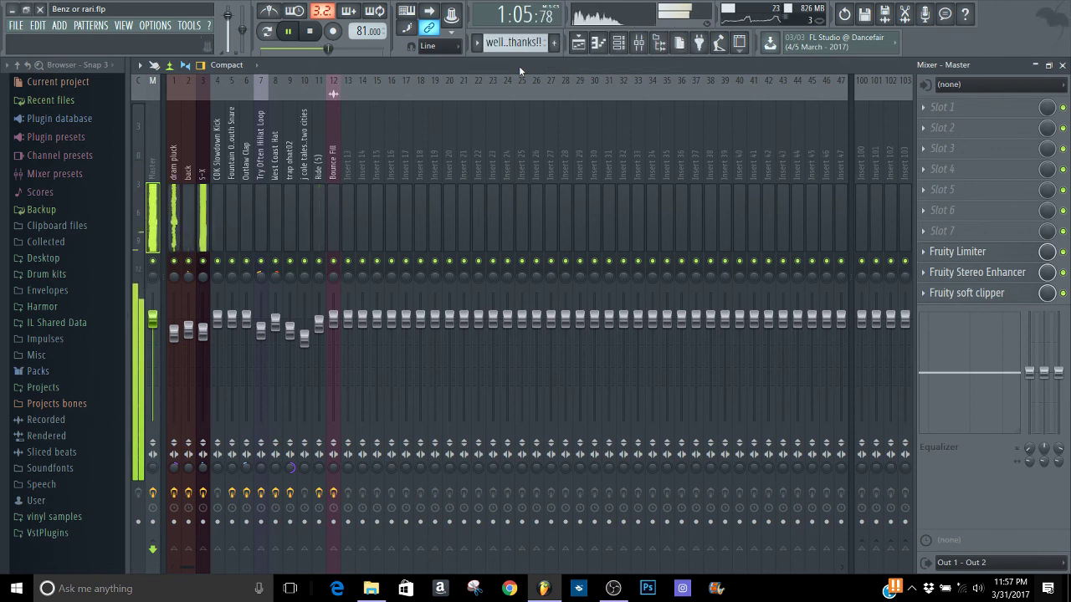
left_click(1062, 65)
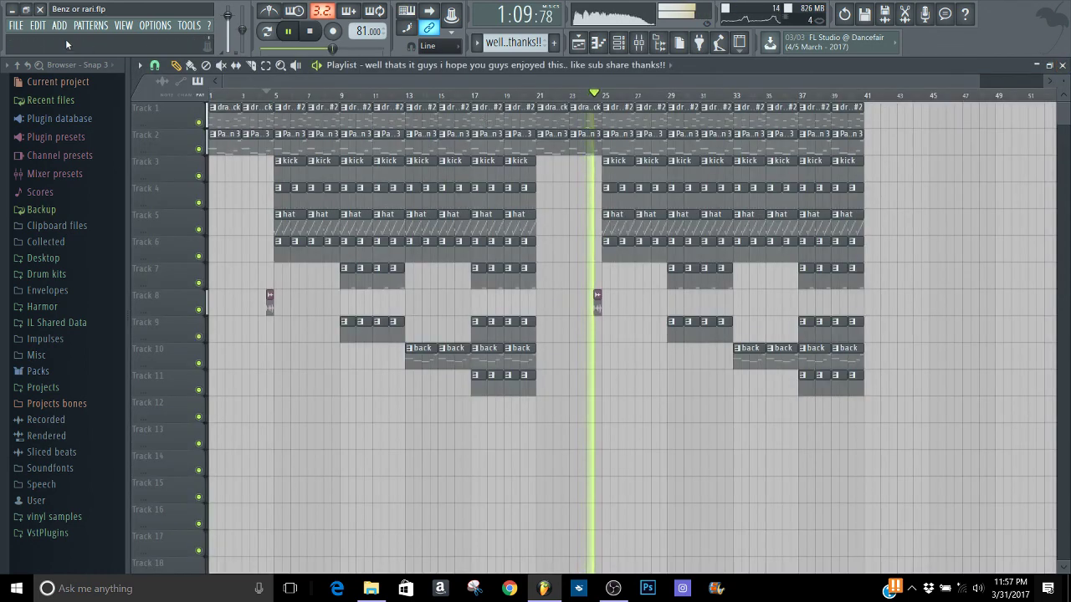